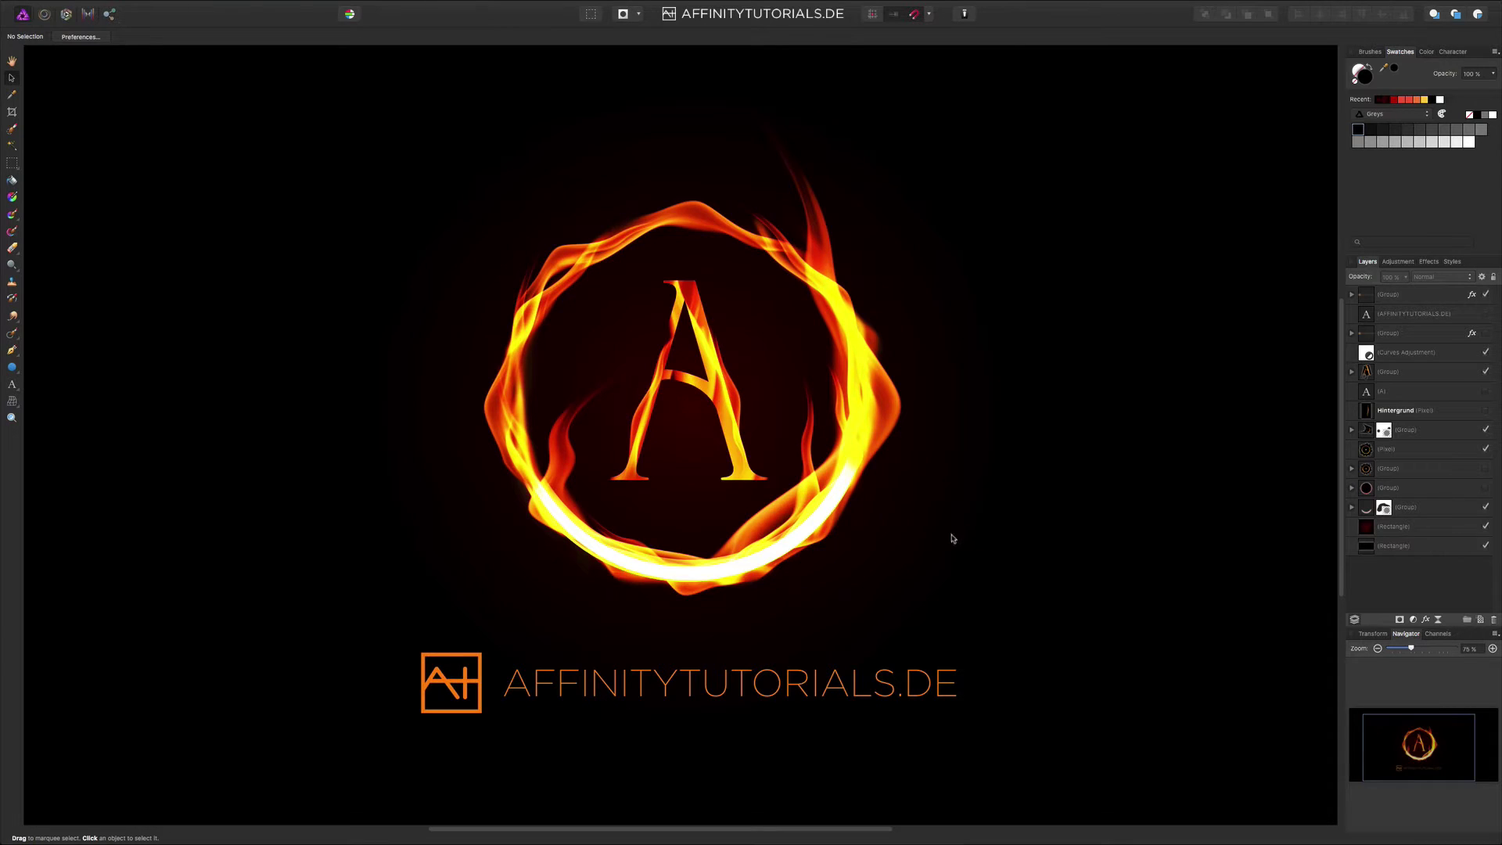
- Create a new blank 2300 × 2300 px document from File > New
mouse_move(56, 6)
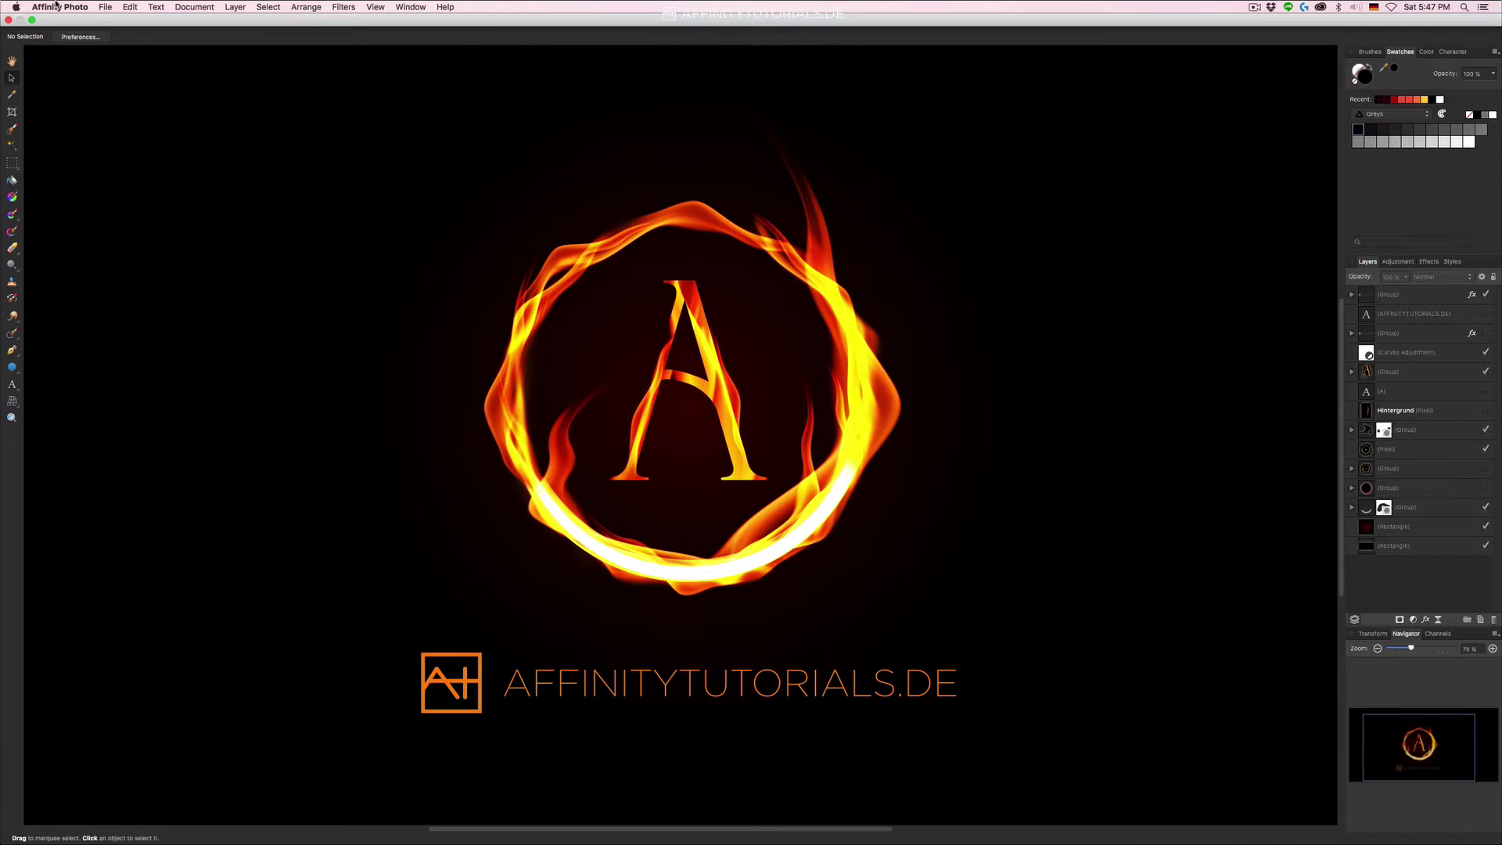
left_click(105, 7)
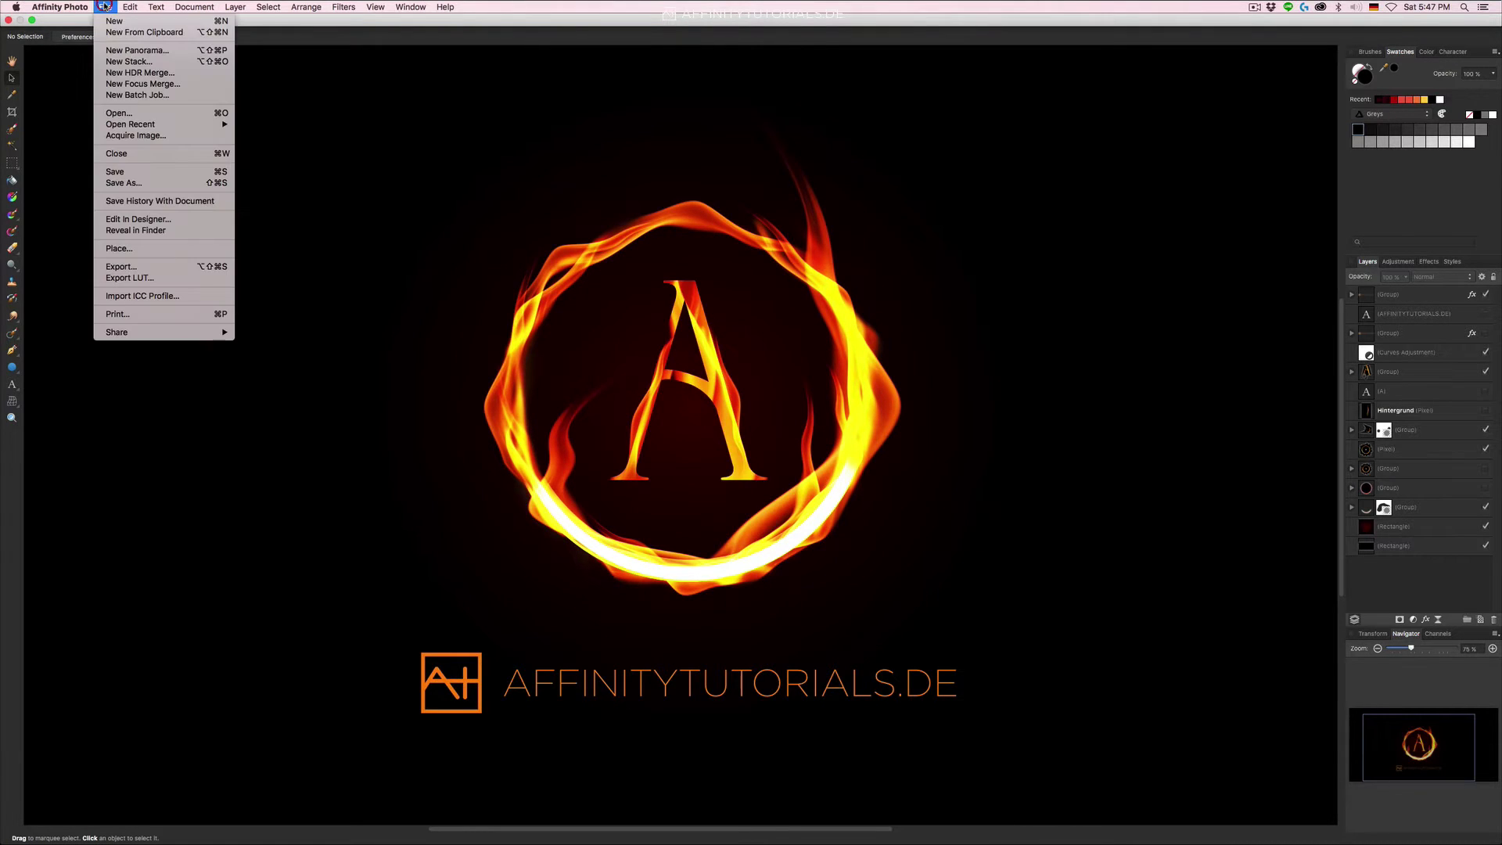
left_click(143, 22)
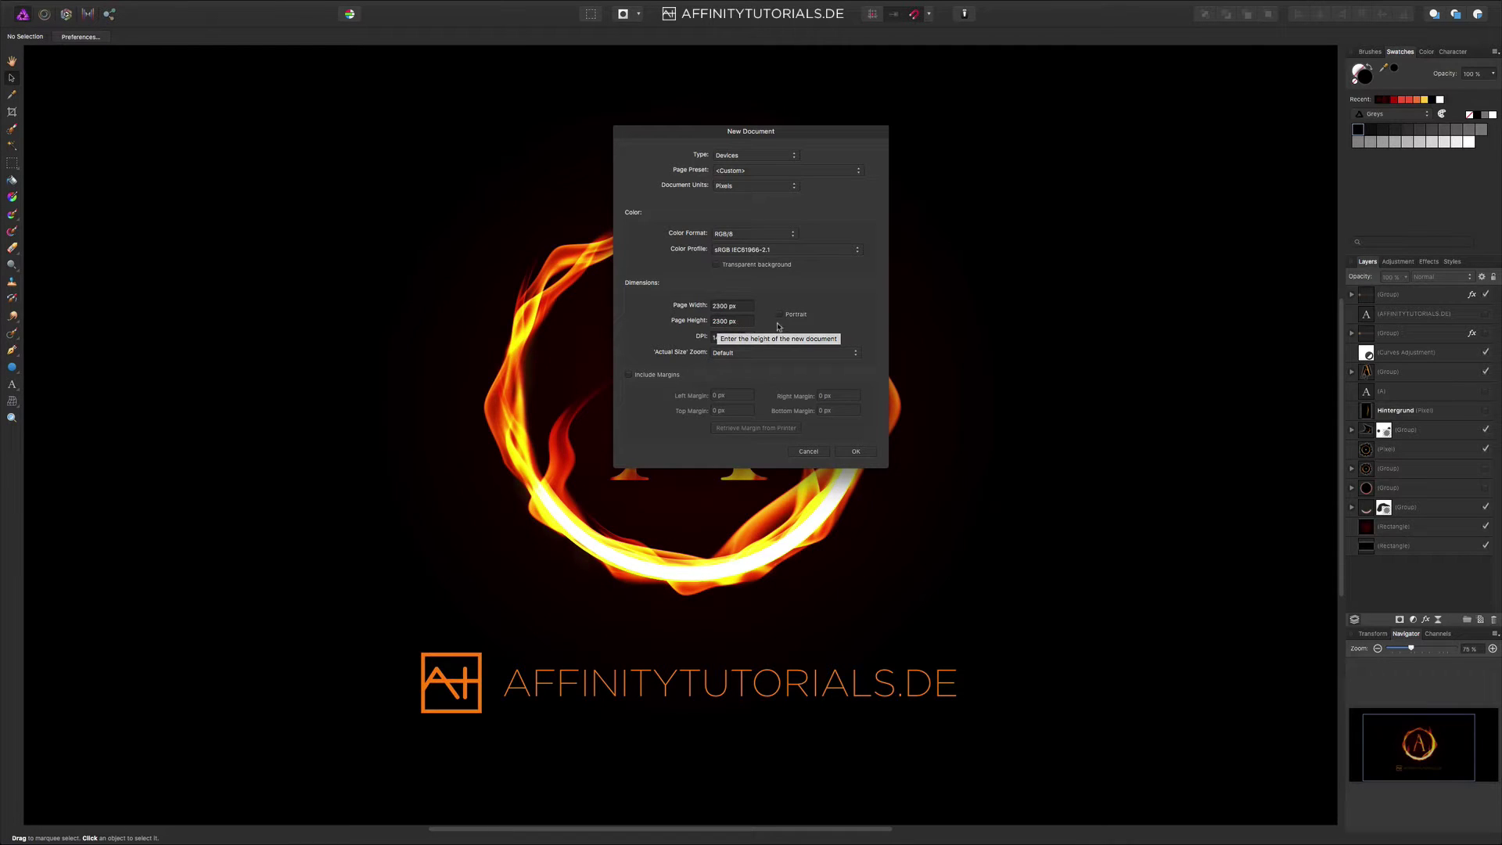
left_click(850, 454)
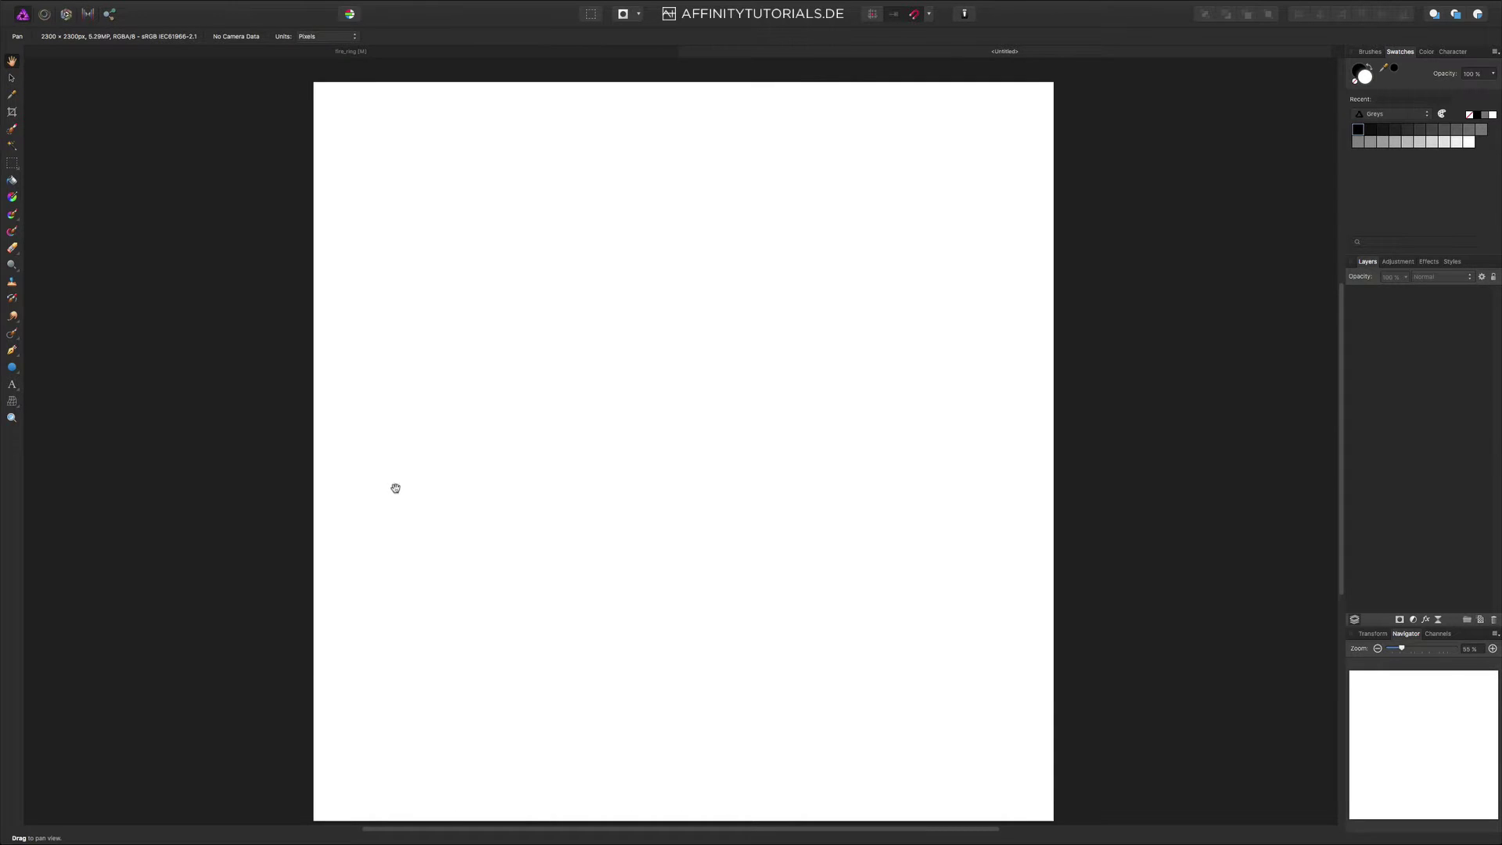
- Draw a rectangle over the whole page and swap fill and stroke so it turns black
key("super")
key("super+0")
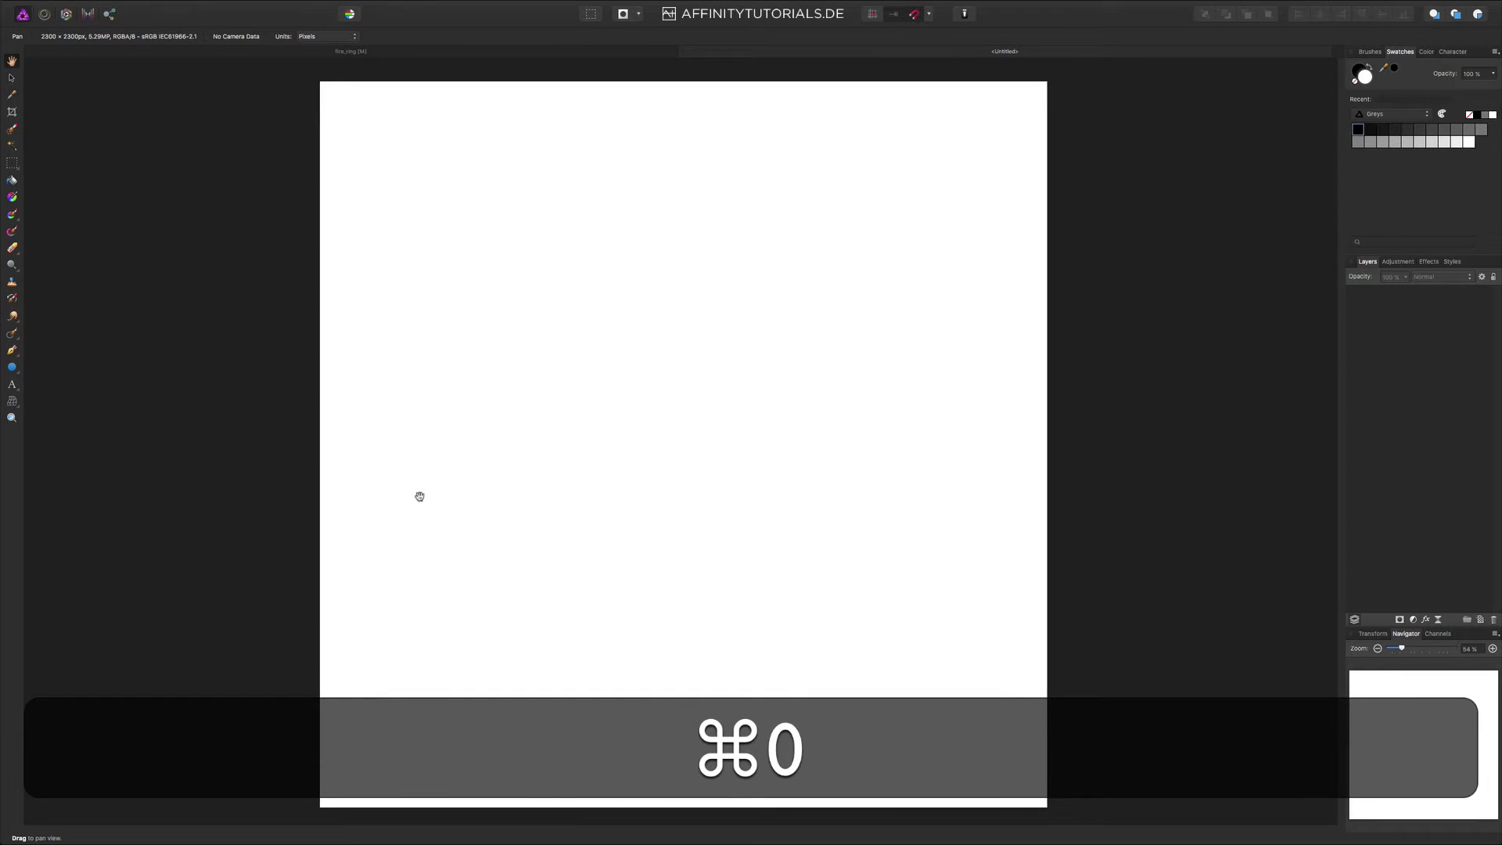
left_click(12, 371)
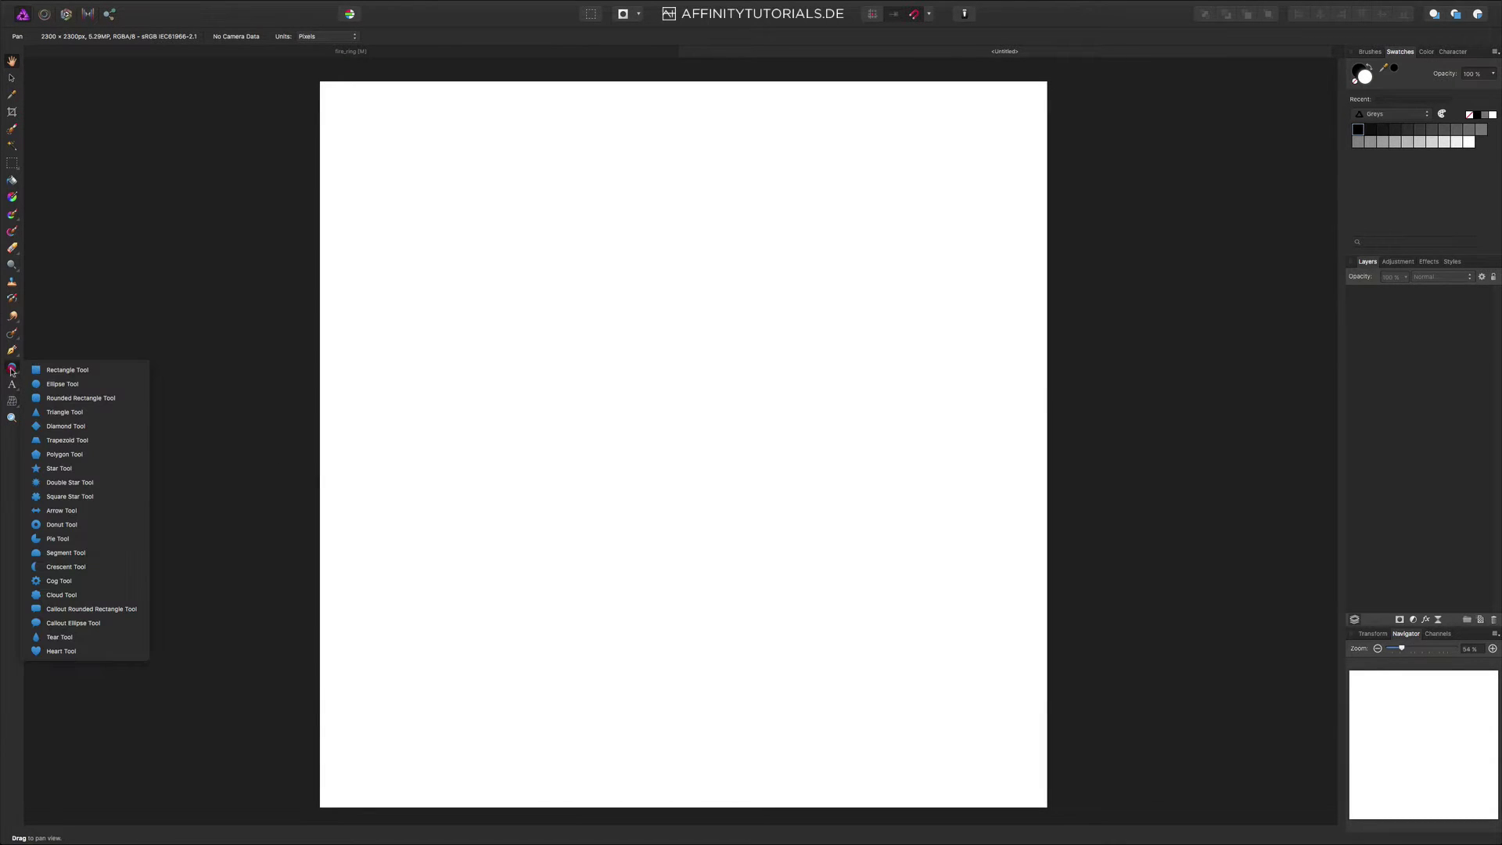
left_click(65, 368)
left_click_drag(320, 82, 1045, 807)
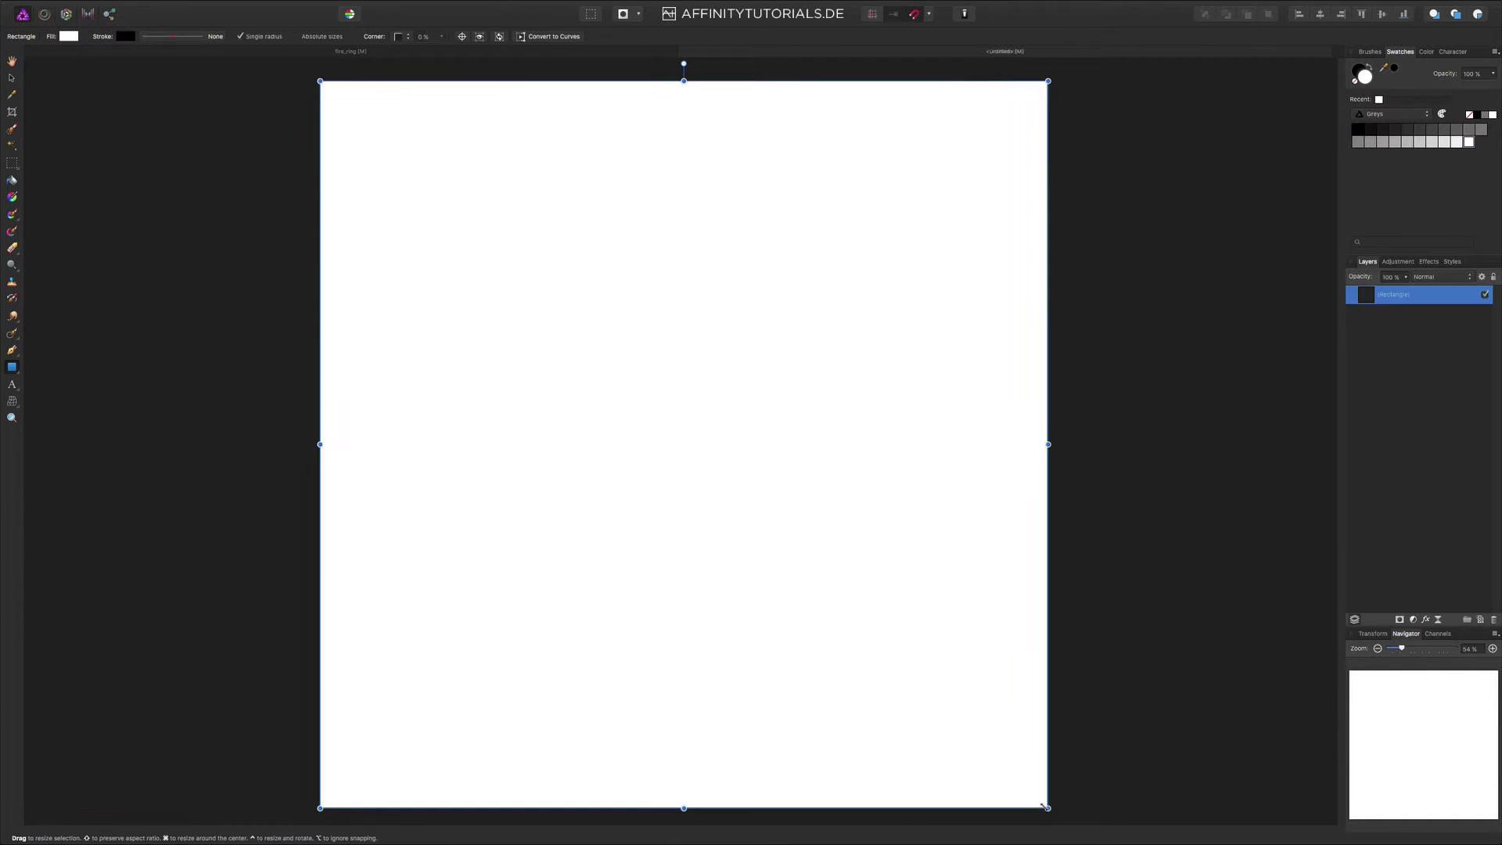
left_click(1361, 71)
left_click(1371, 69)
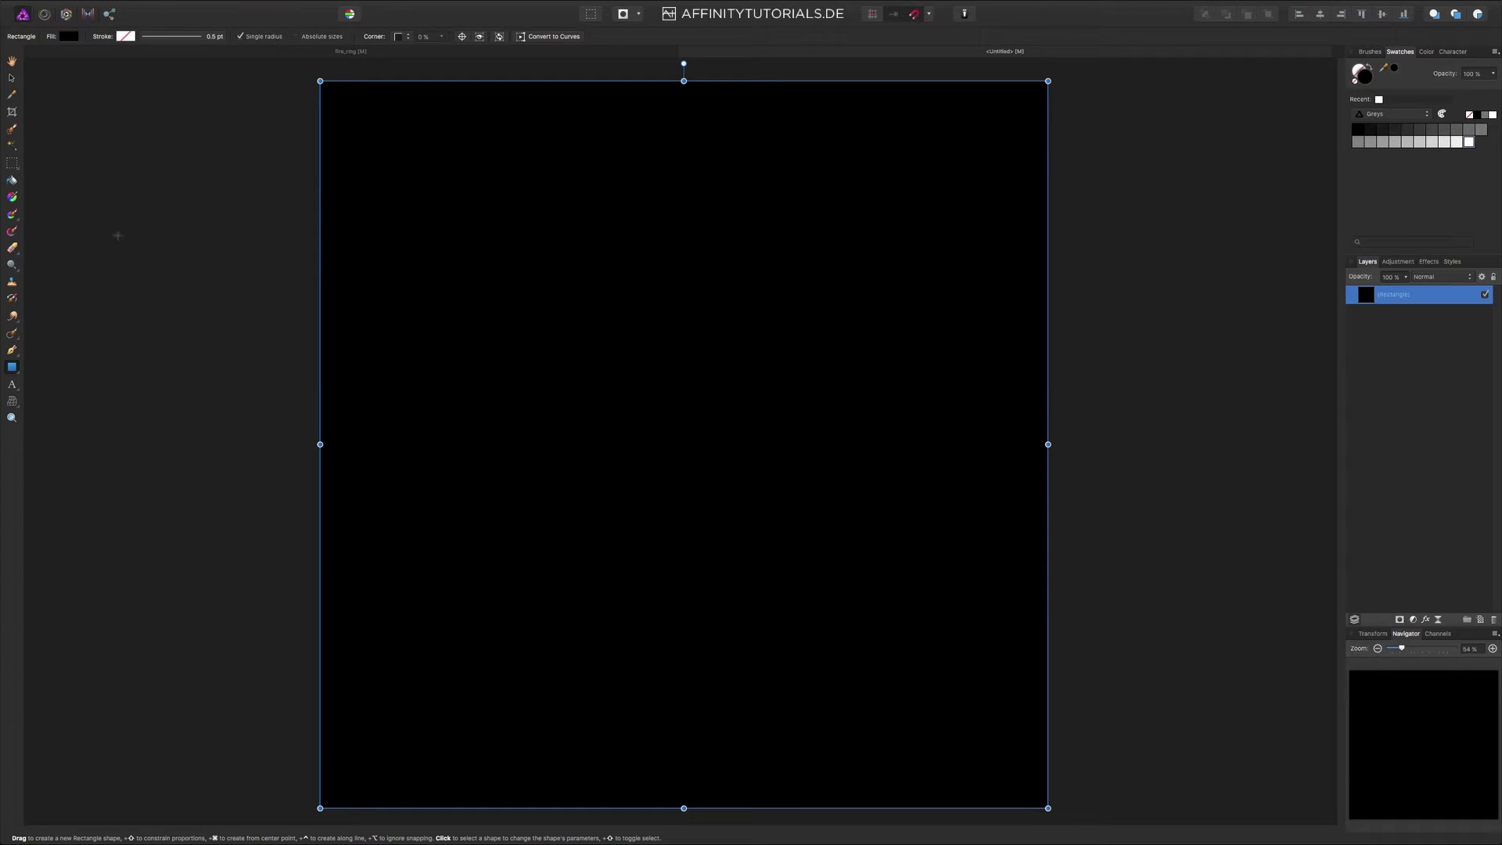
- Lock the black rectangle layer in the Layers panel
left_click(11, 80)
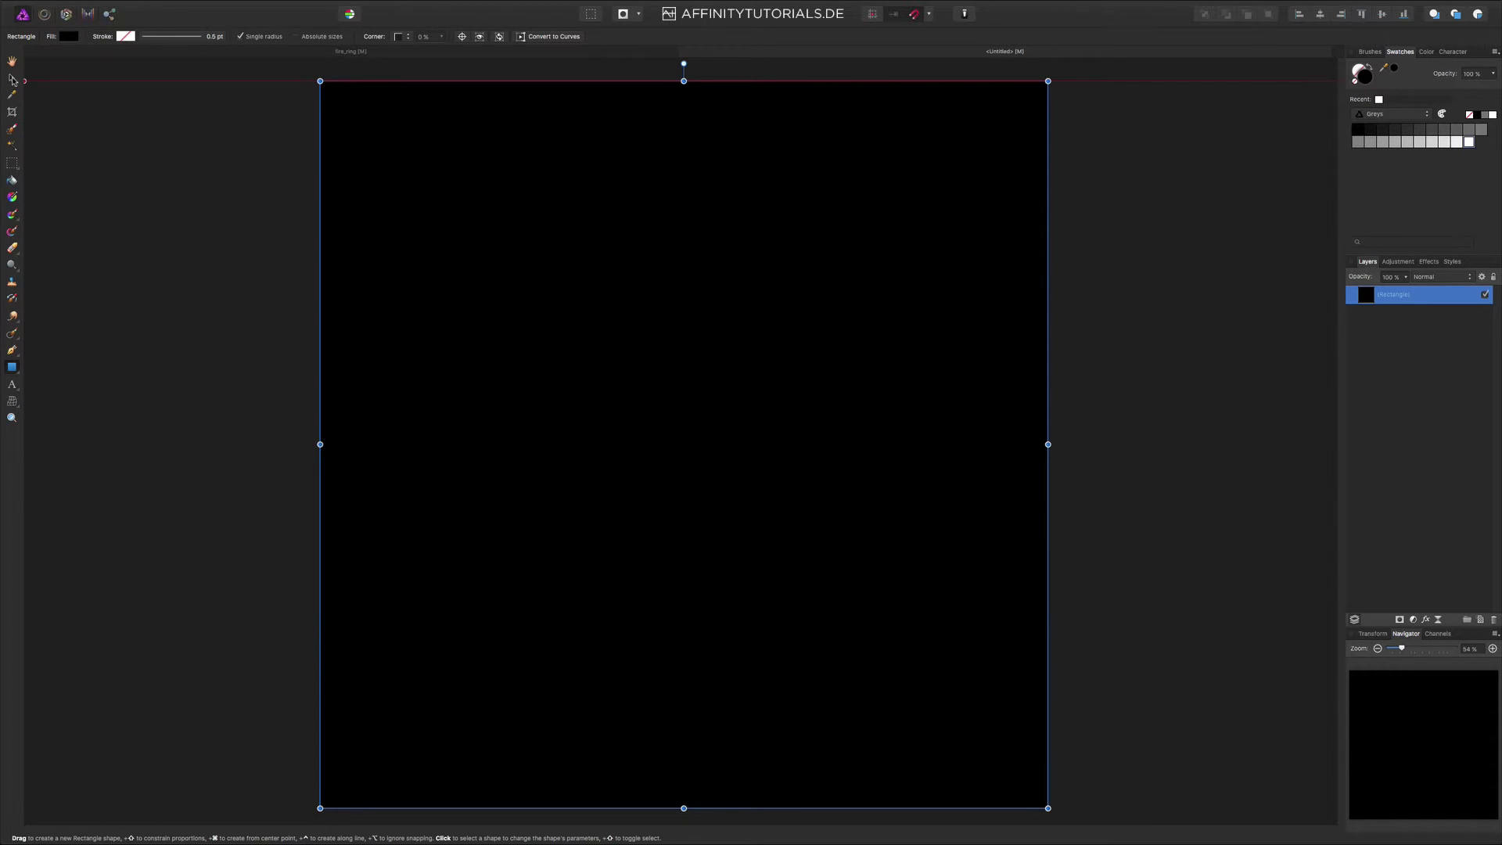
left_click(1494, 277)
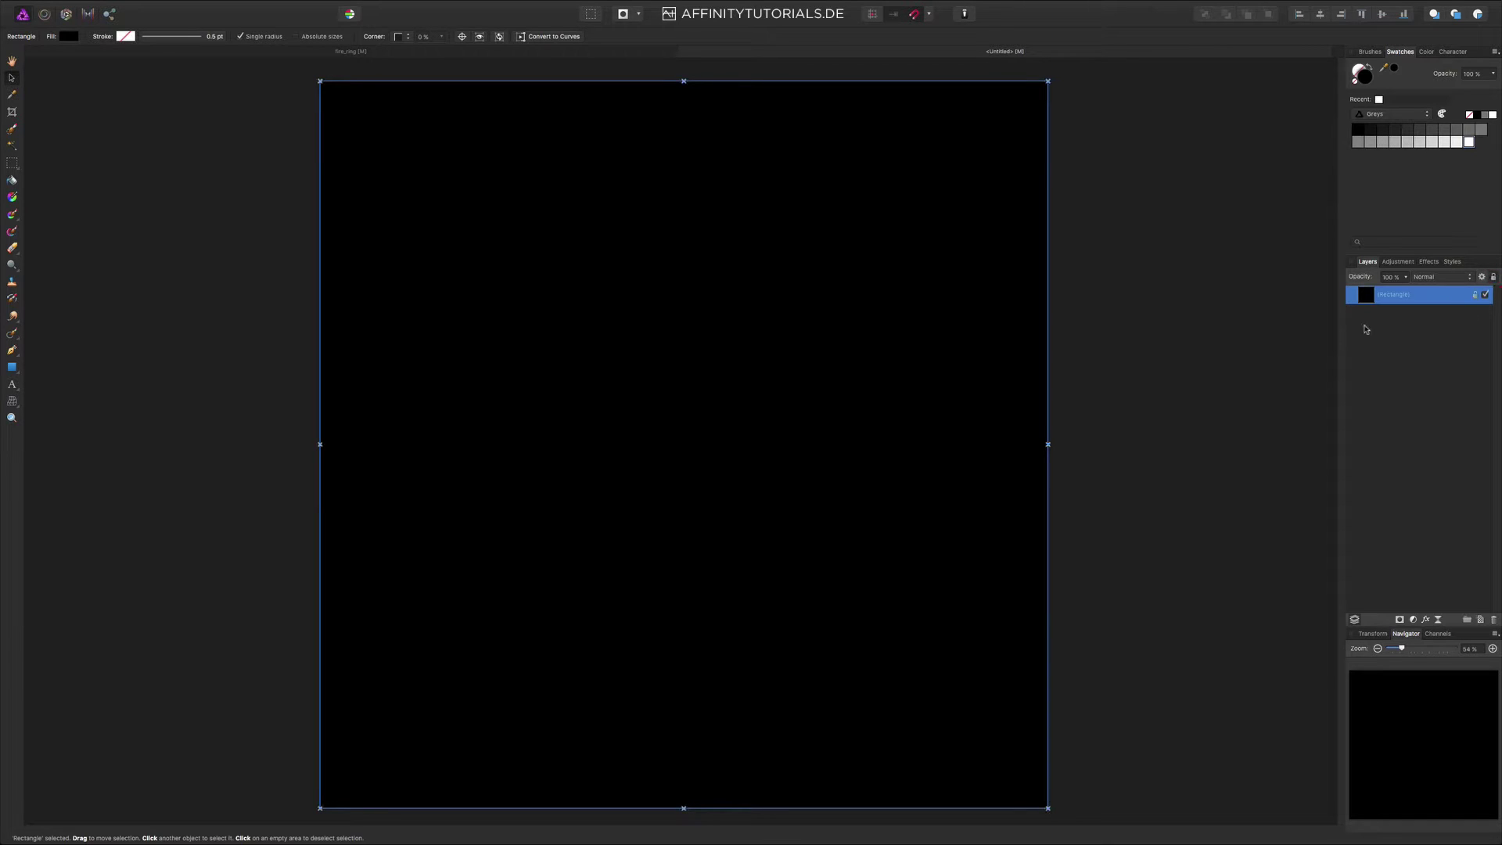
left_click(12, 370)
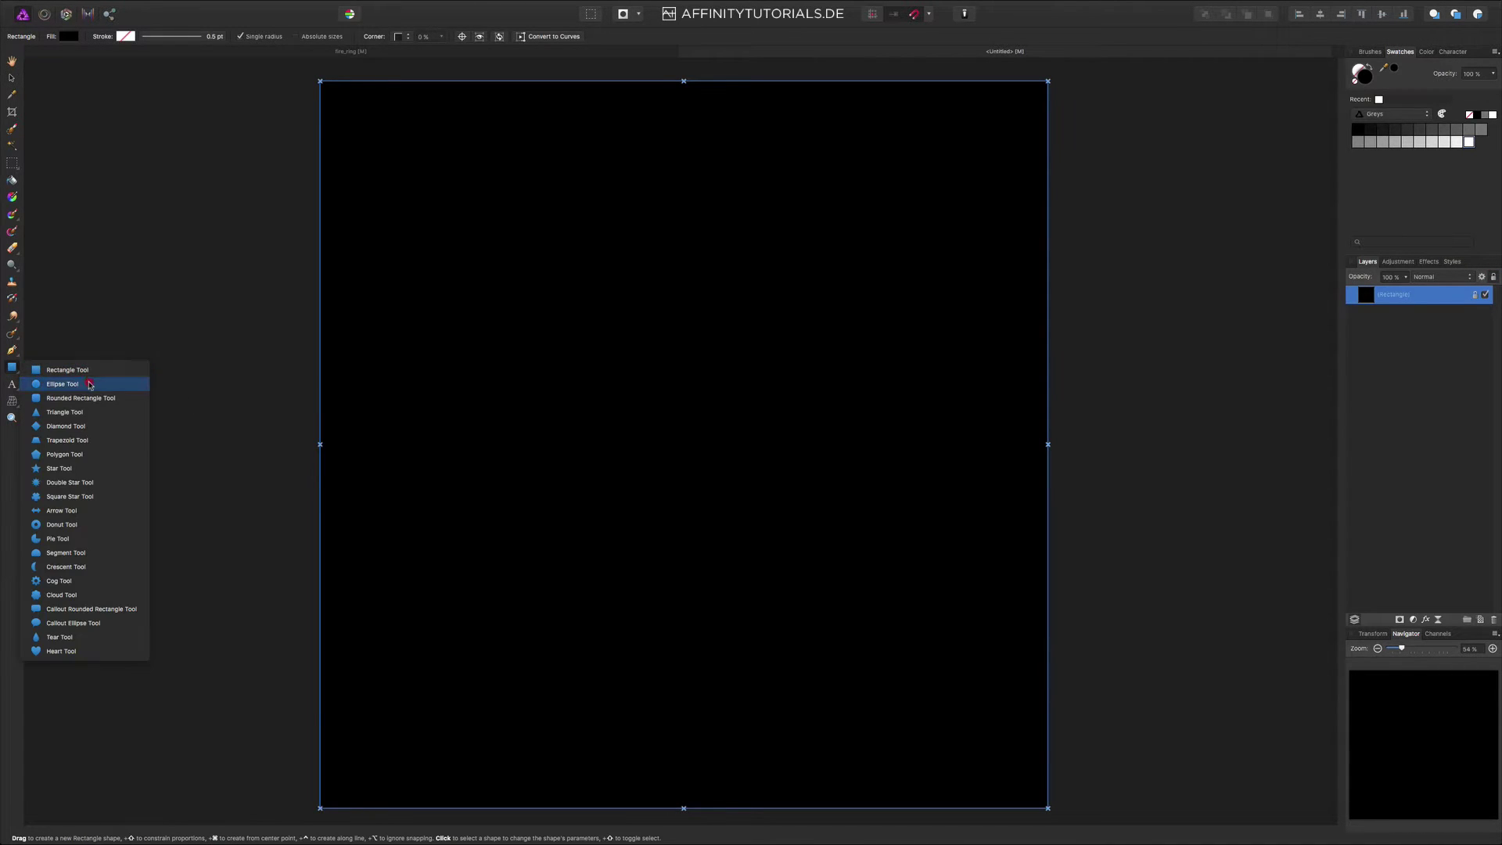
- Draw a circle from the page centre with no fill and a 10 pt outline
left_click(90, 384)
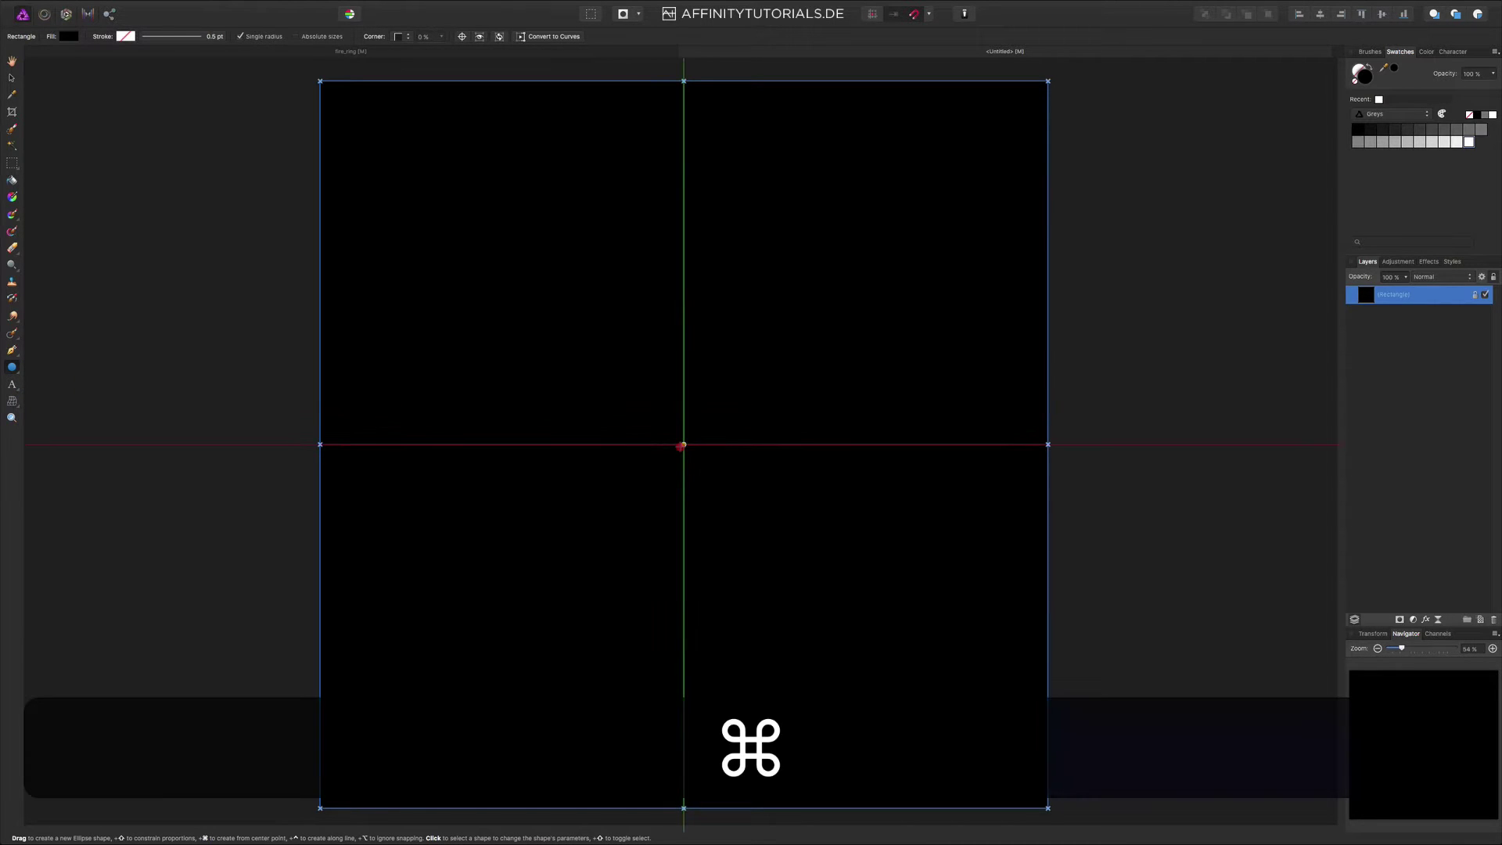
left_click_drag(684, 444, 906, 653)
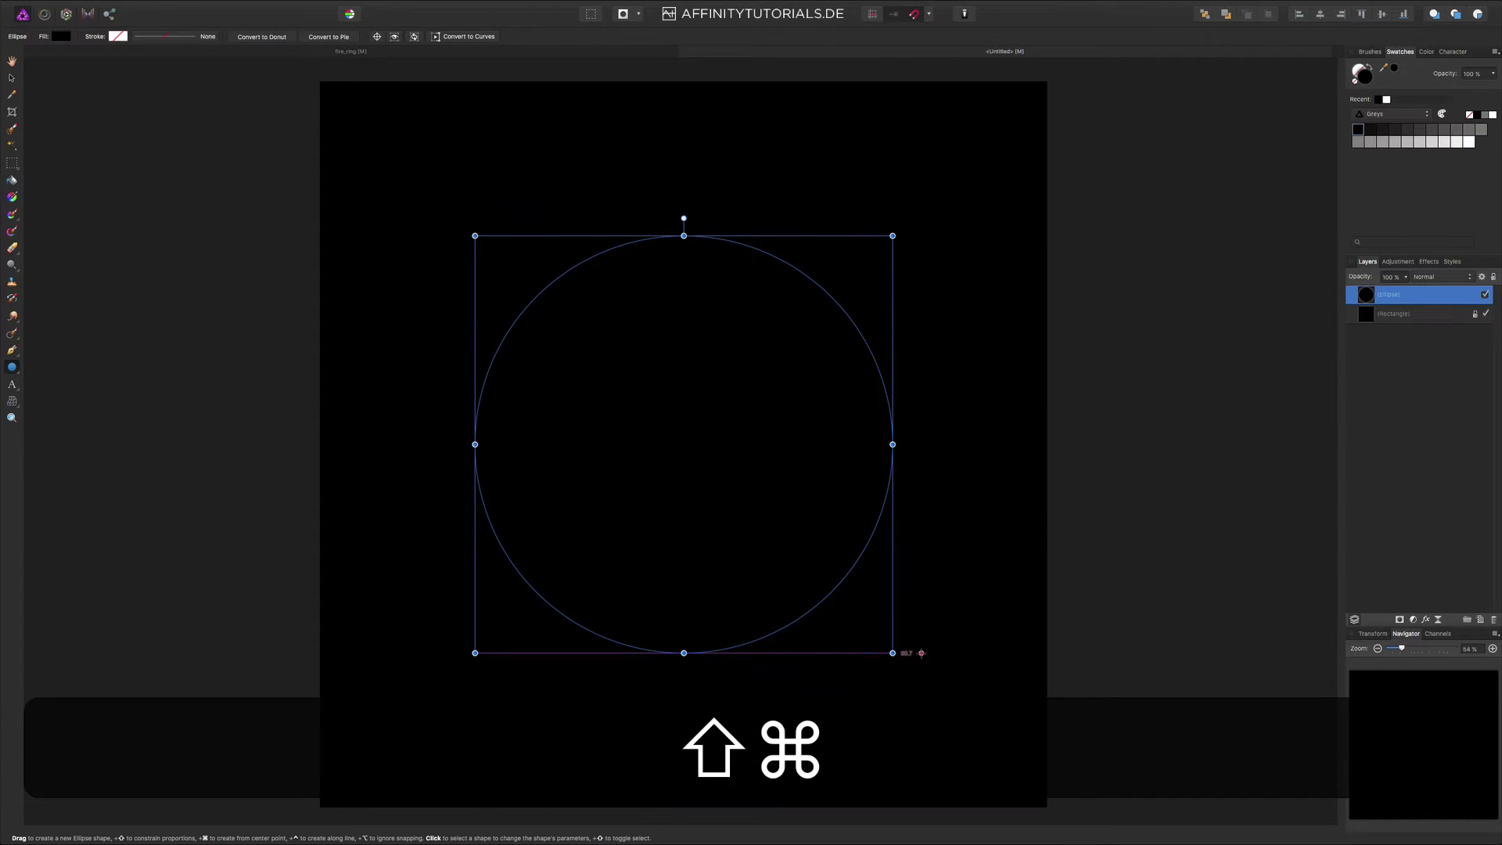
left_click(1357, 84)
left_click(164, 36)
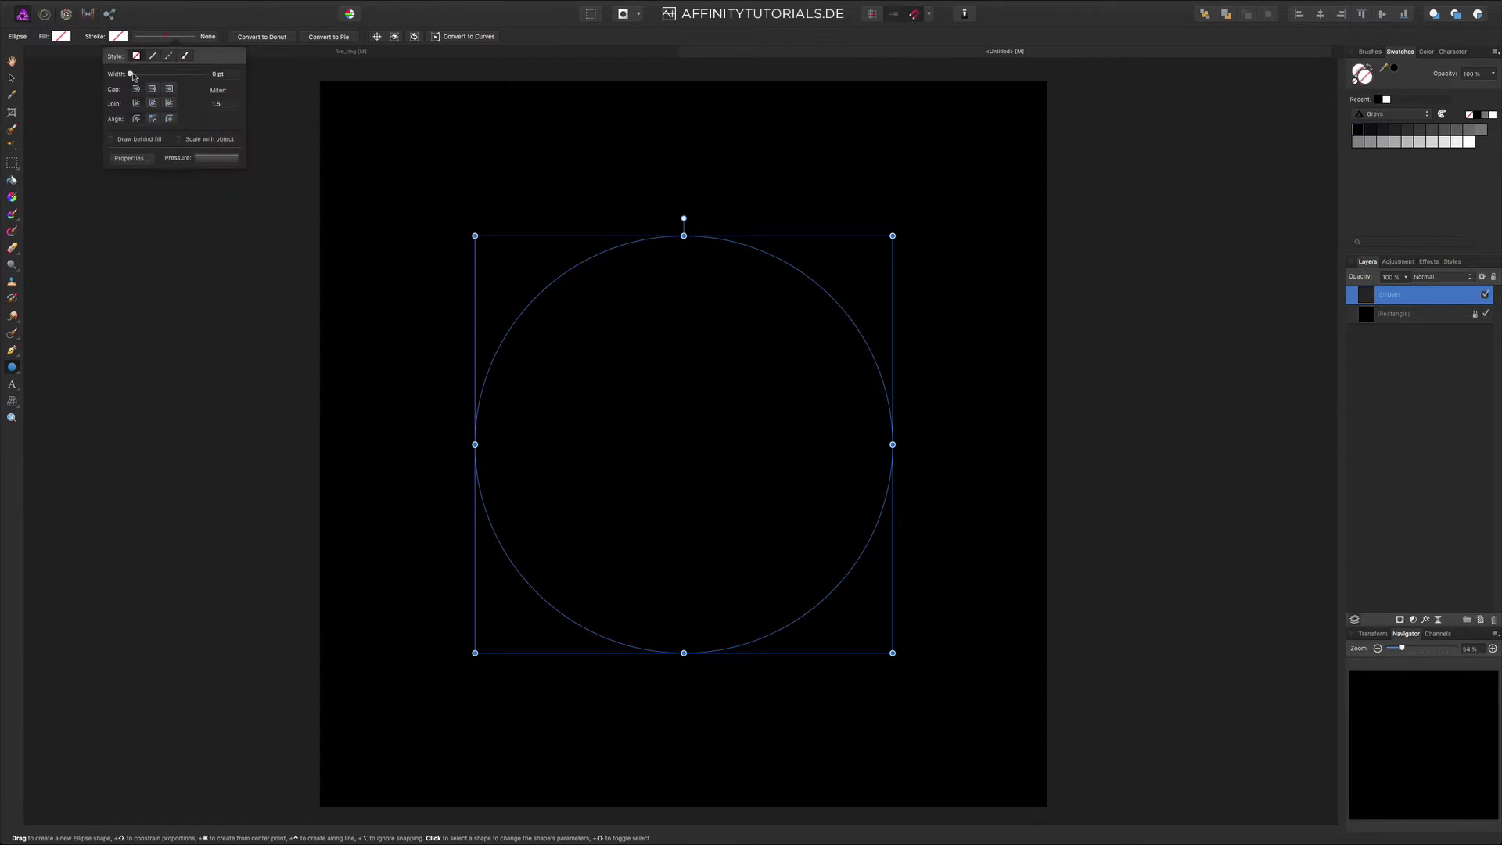
left_click_drag(130, 75, 162, 74)
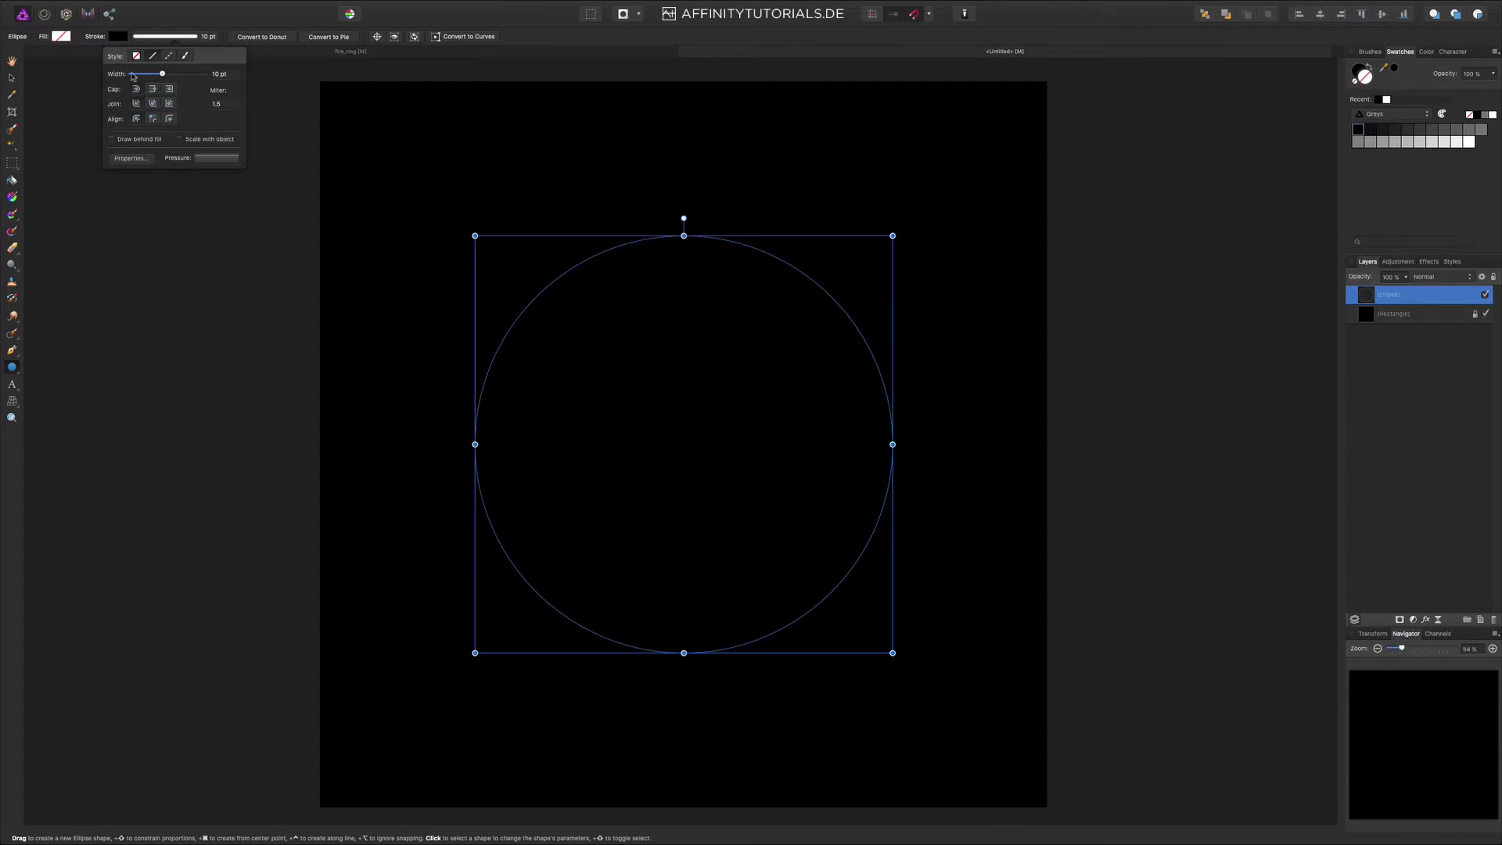
- Make the circle's outline pure white and lock the Ellipse layer
left_click(119, 37)
left_click(172, 151)
left_click_drag(172, 151, 174, 118)
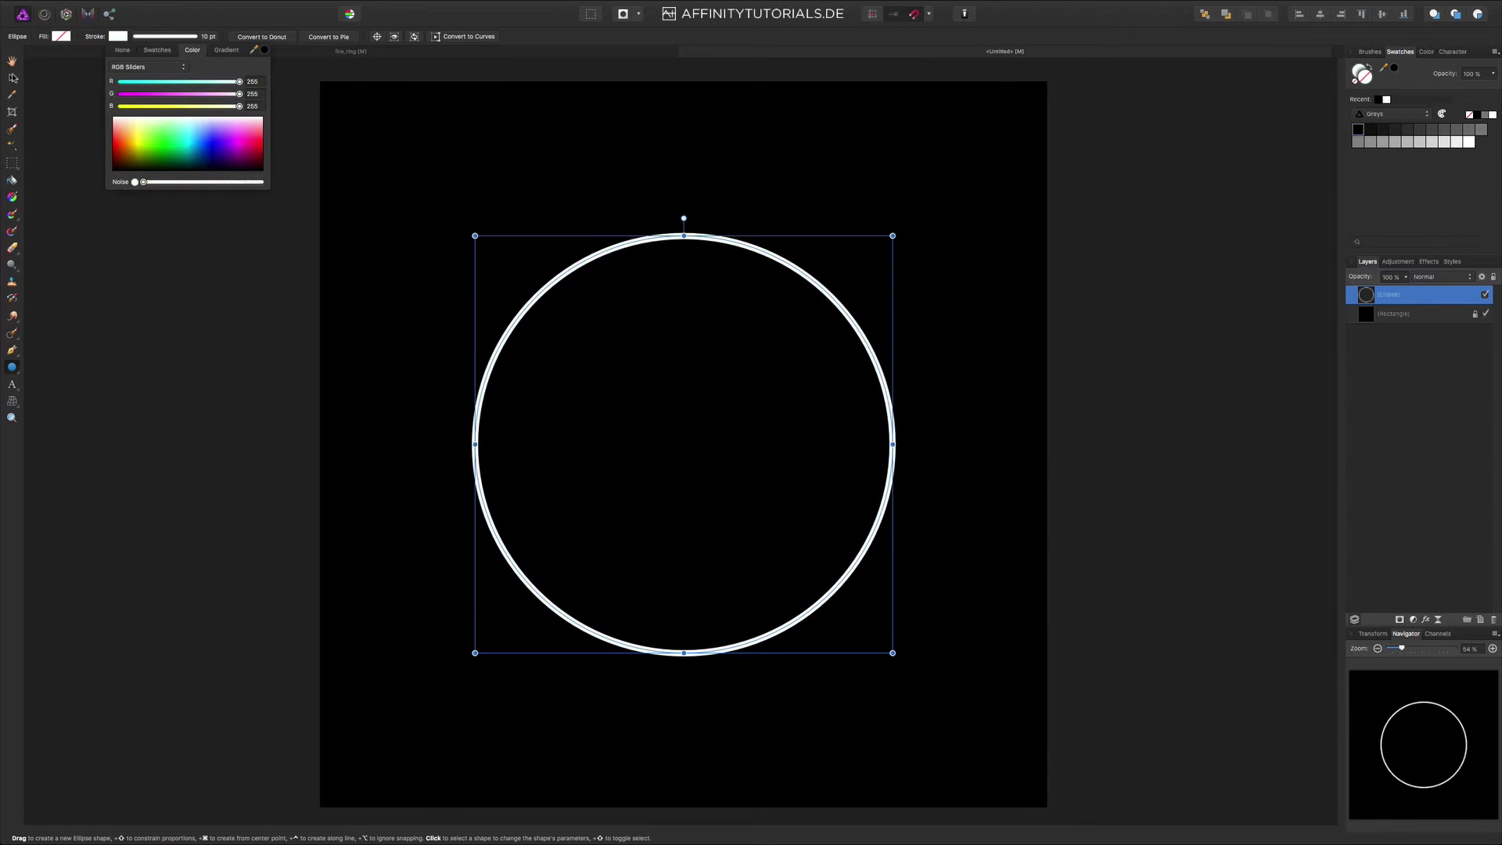
left_click(11, 77)
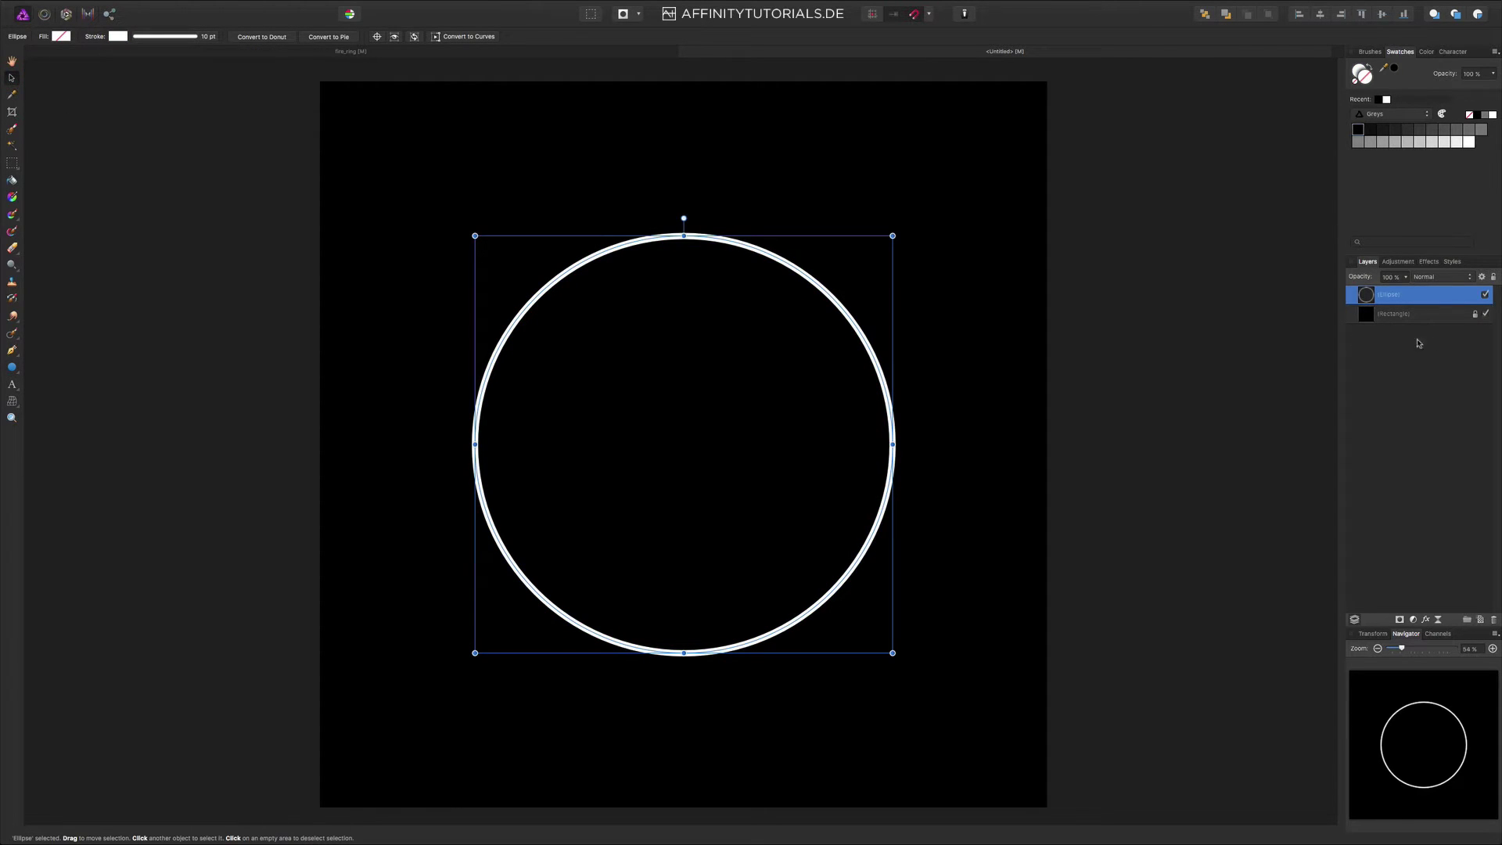
left_click(1494, 277)
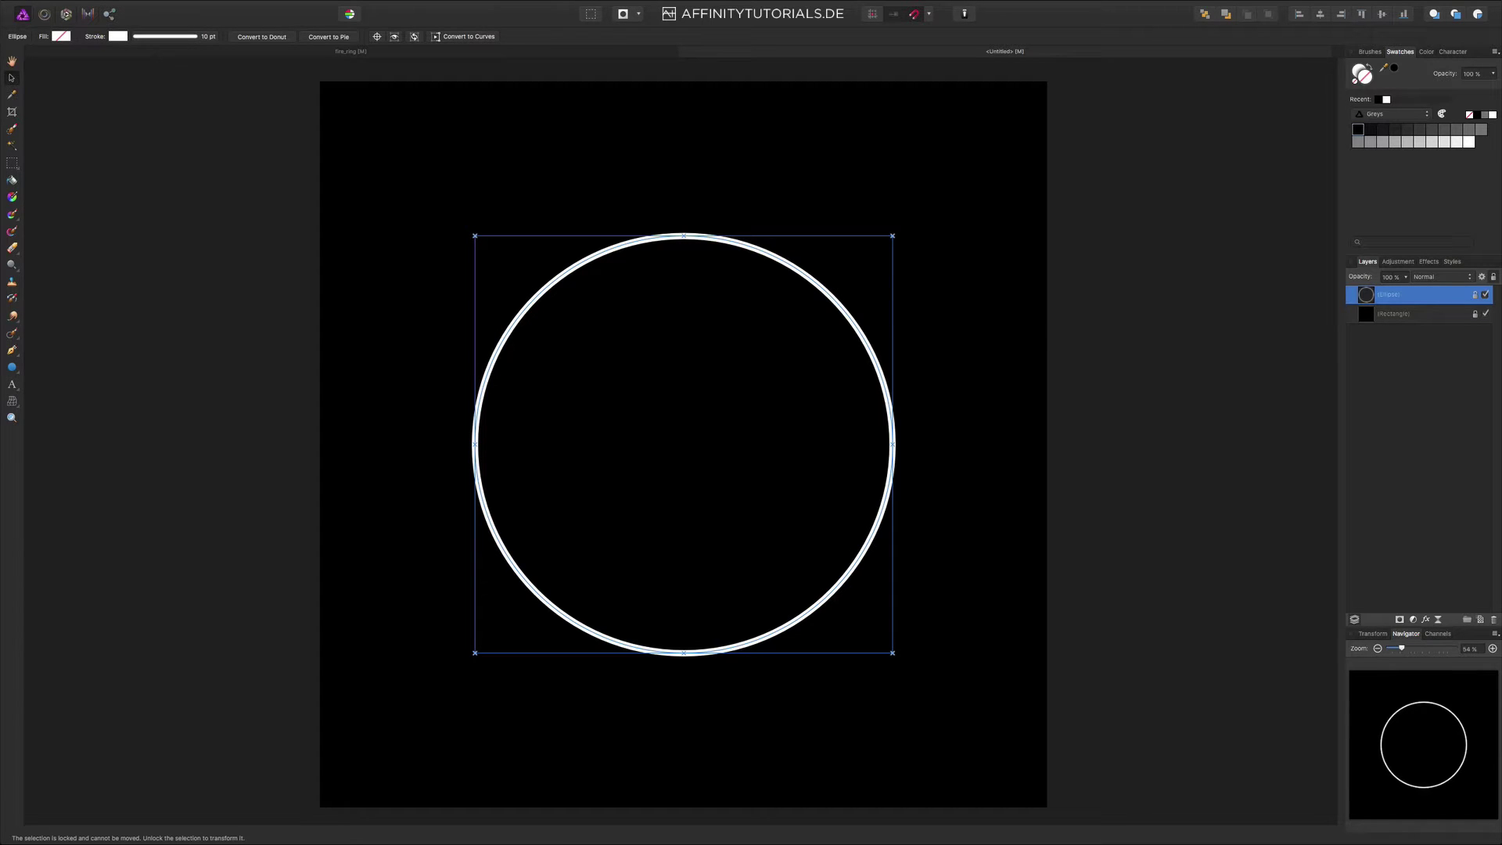
- Place the flame photo, scale it down, set it to 50% opacity and nudge it left
left_click_drag(1470, 426, 813, 451)
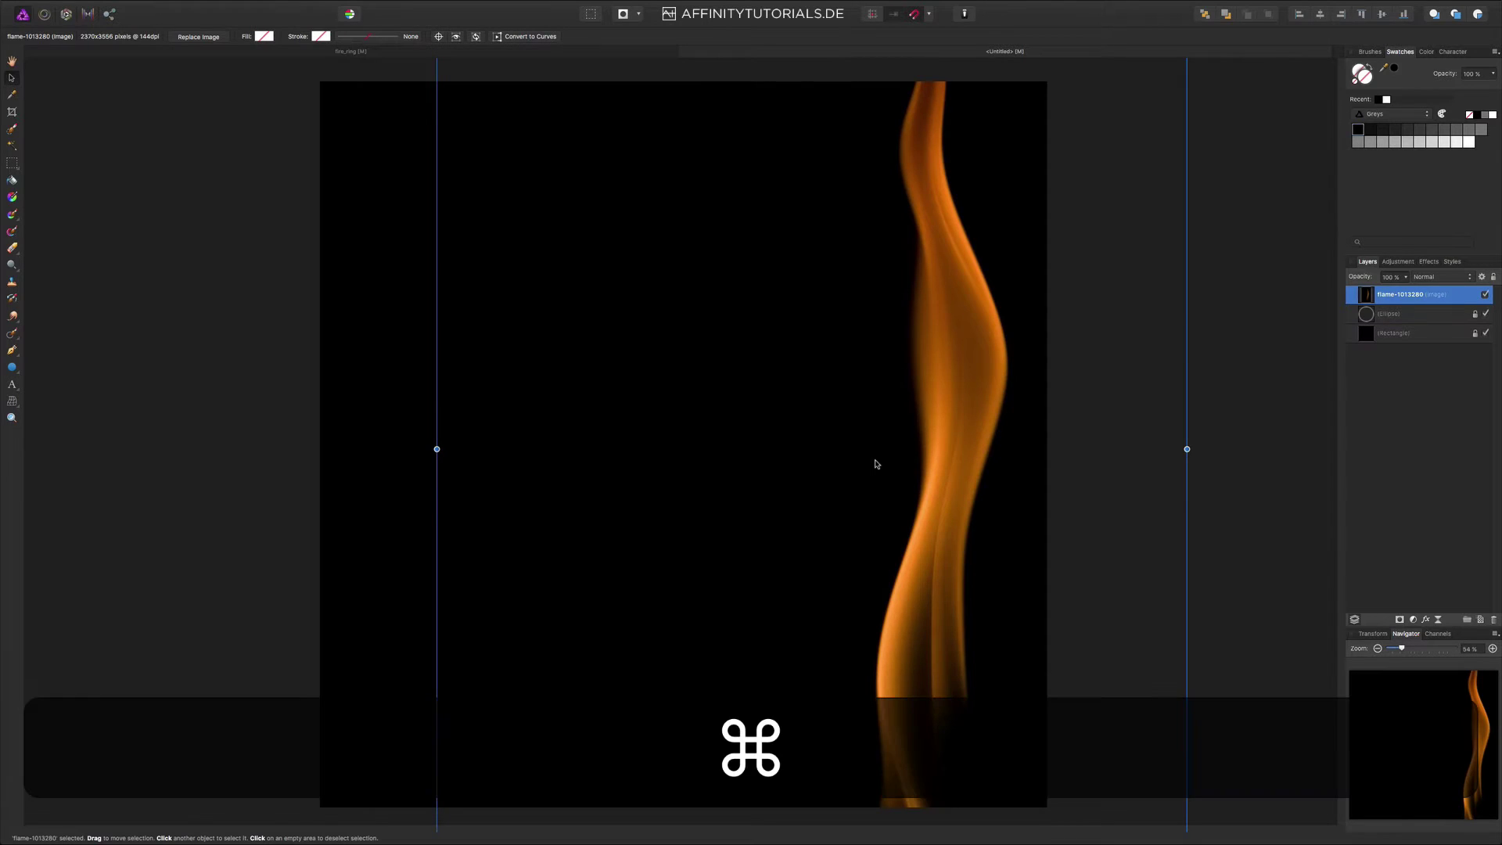
key("super+minus")
key("super+minus")
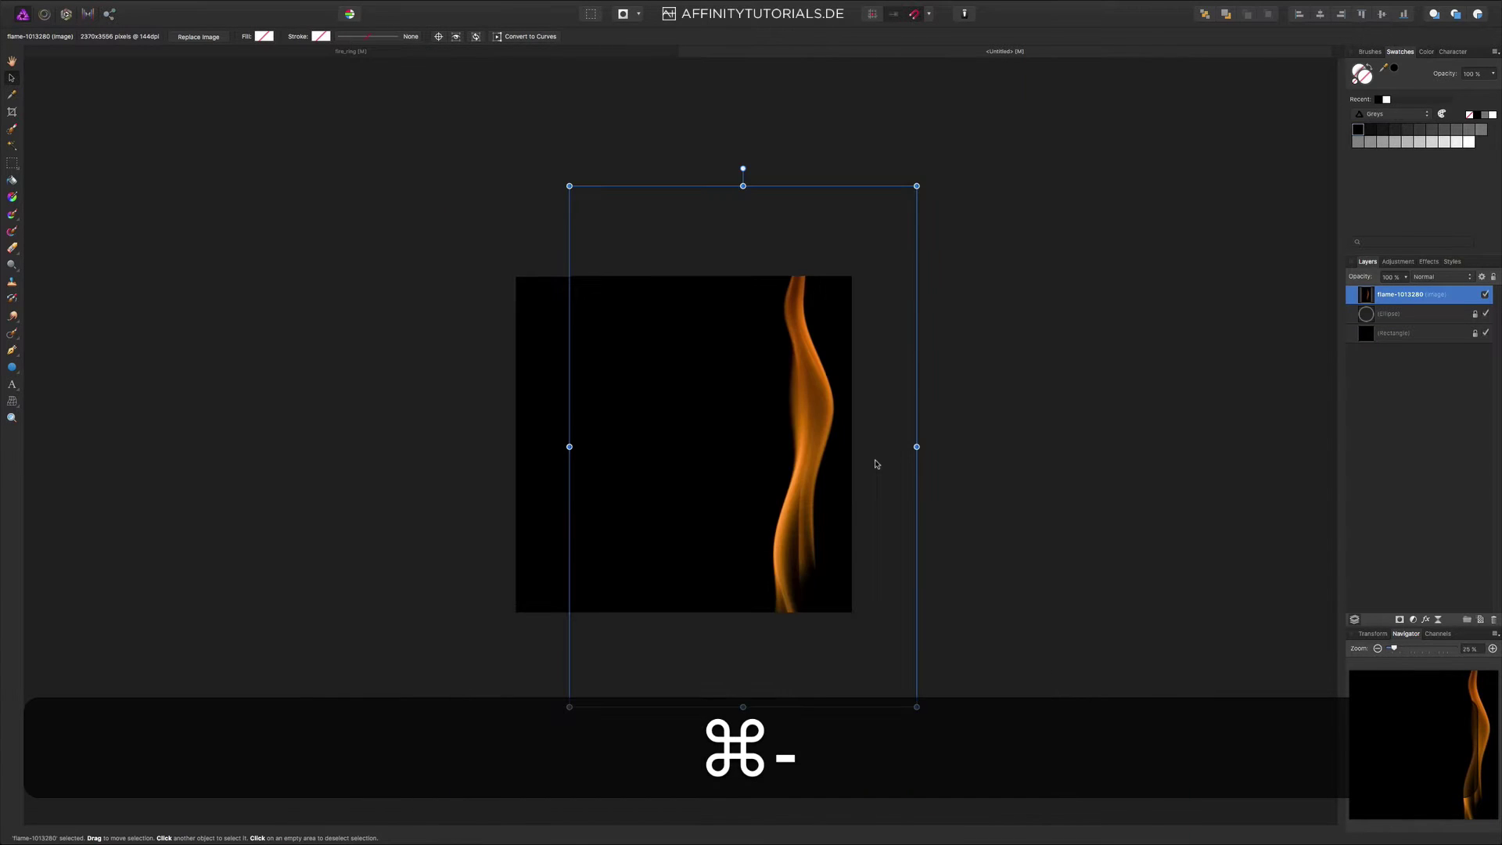
left_click_drag(569, 186, 638, 290)
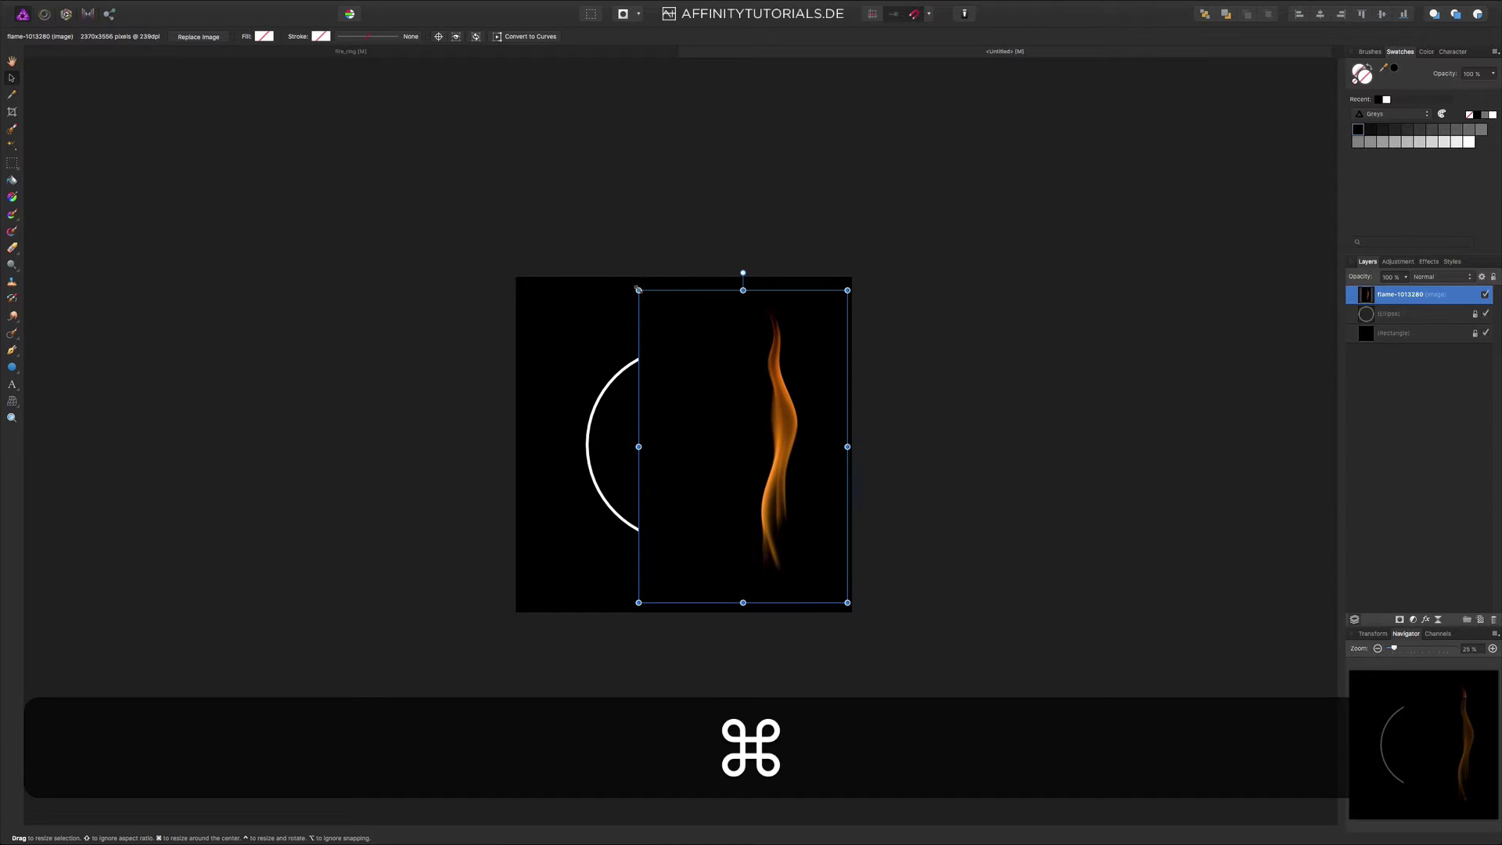
key("super+0")
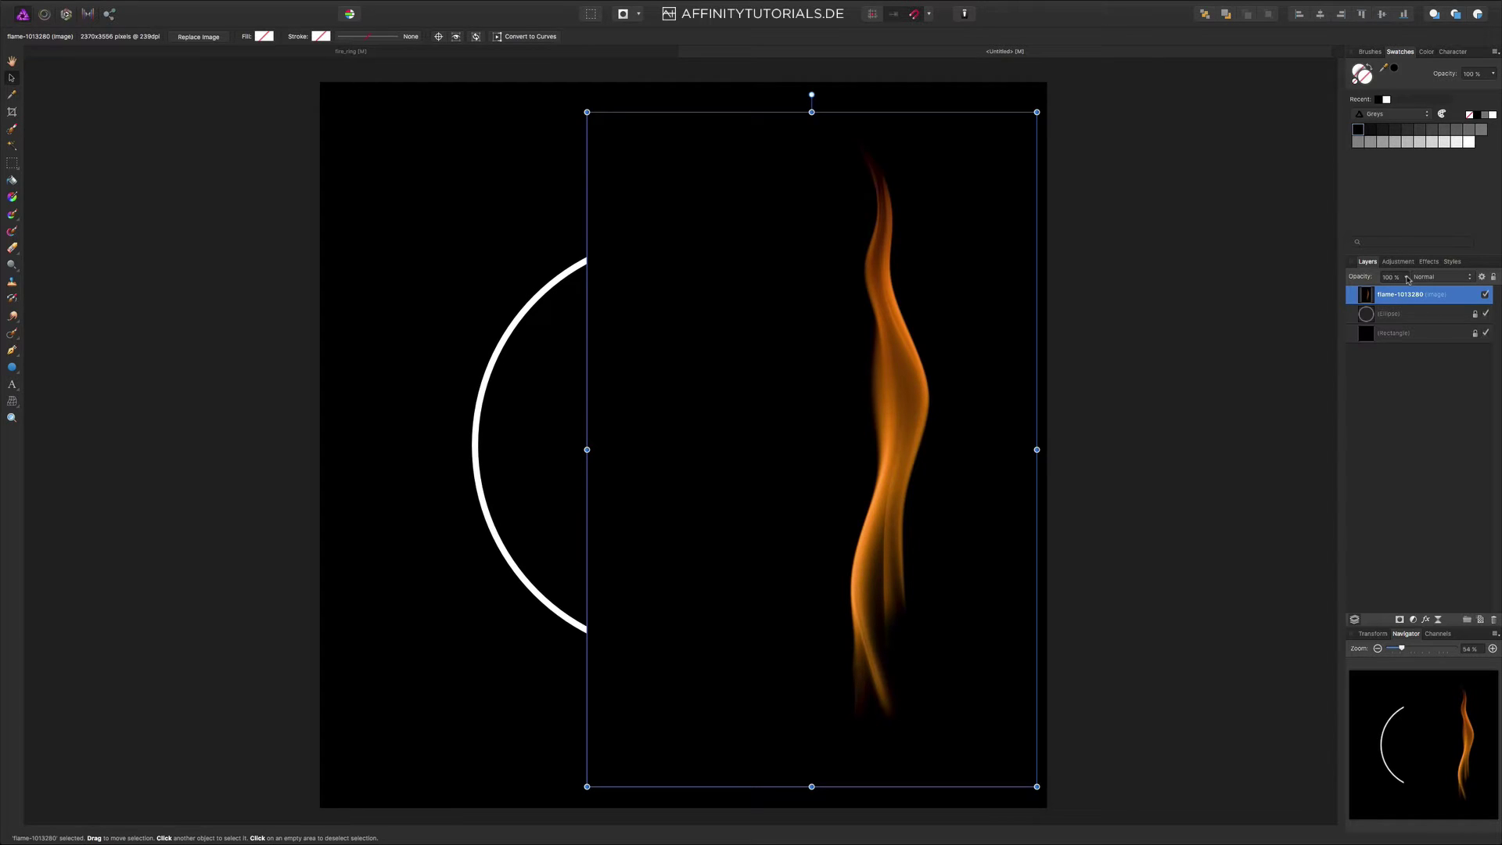
key("5")
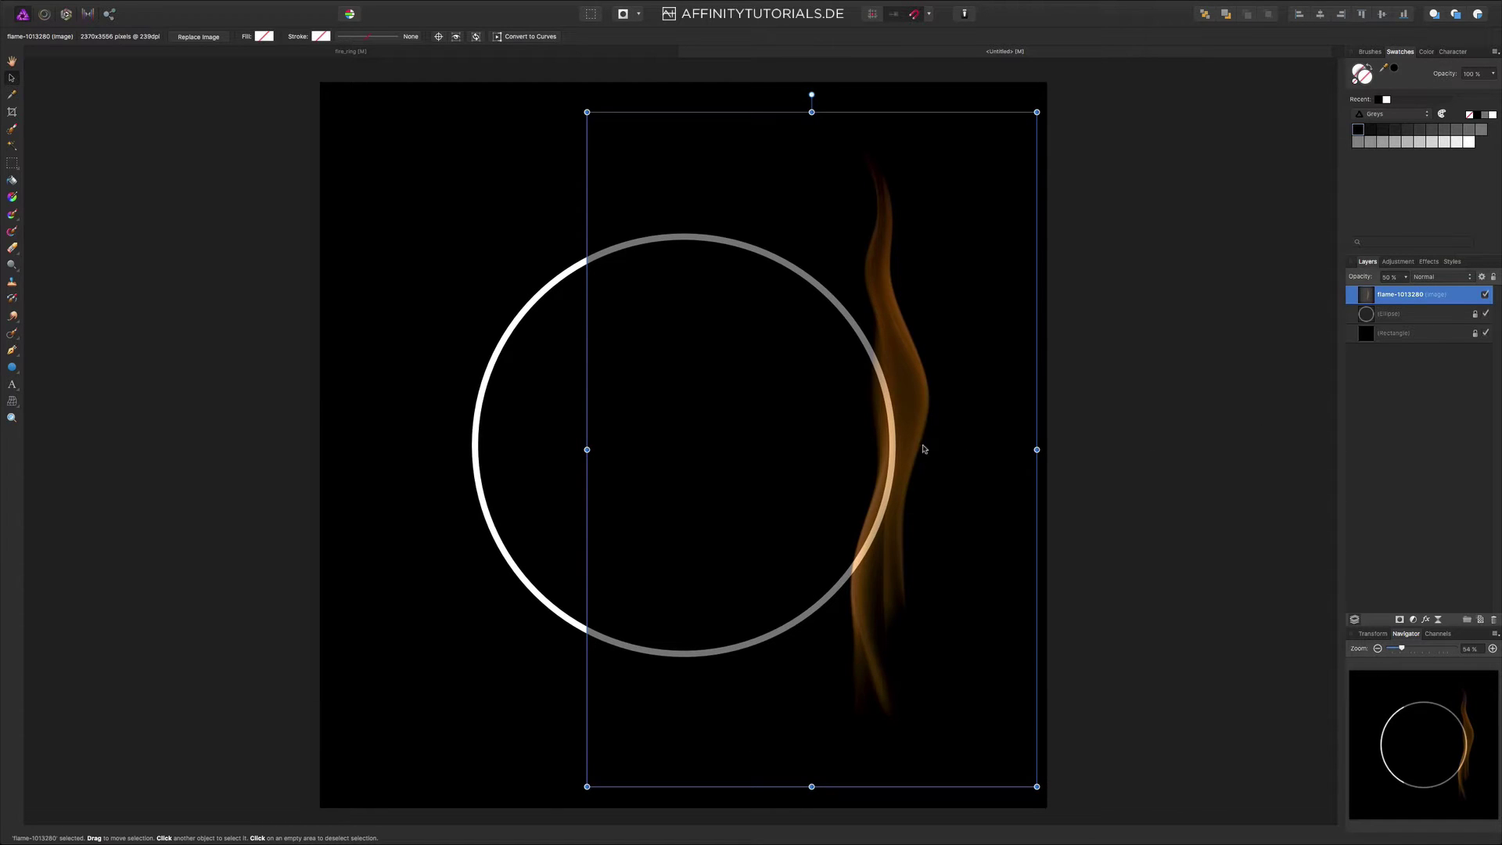
left_click_drag(917, 443, 906, 446)
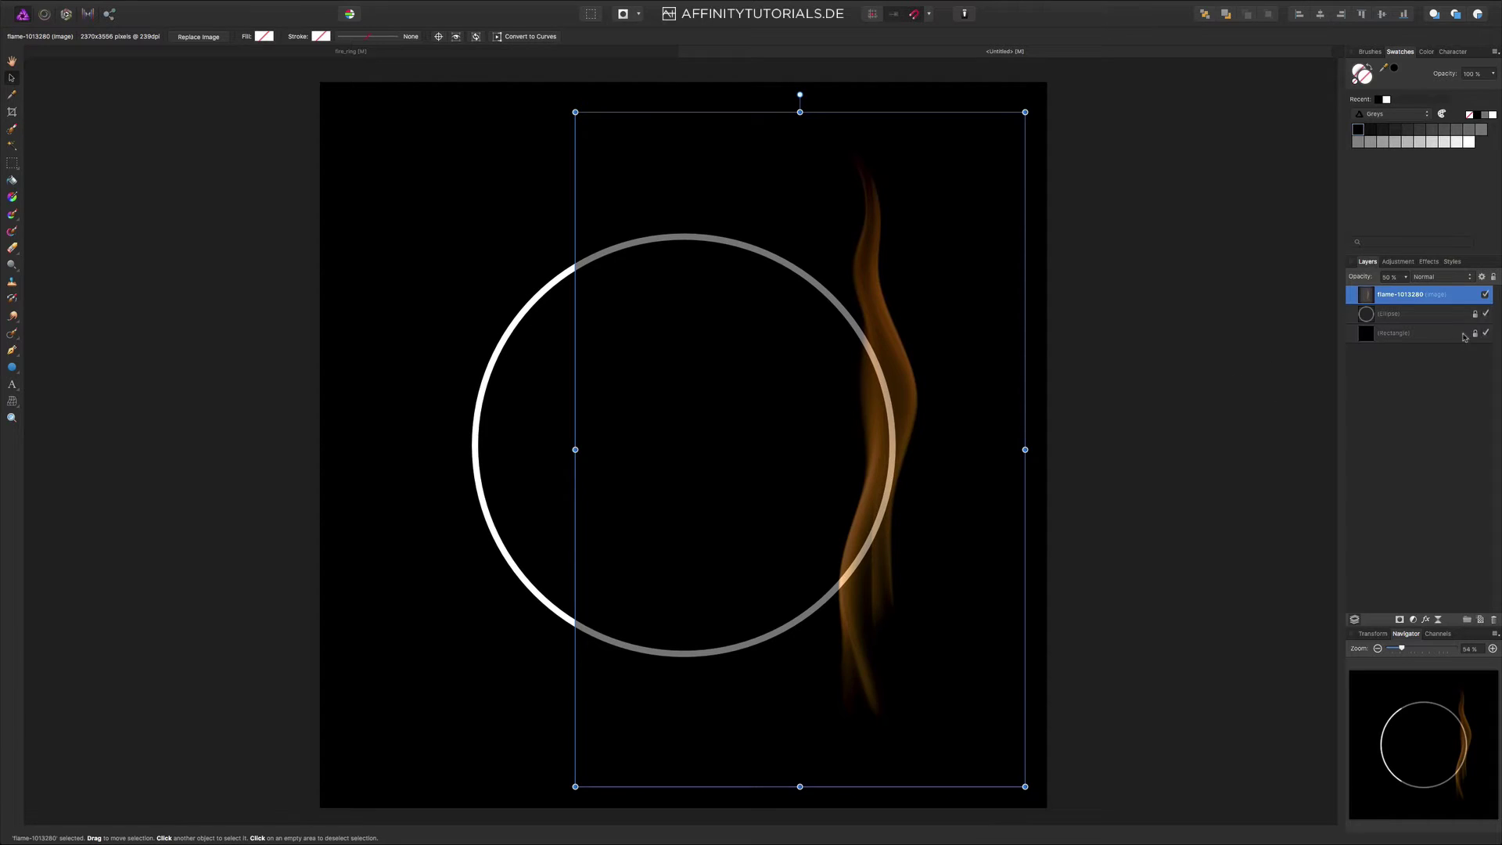
- Rasterize the flame layer and switch to the Mesh Warp Tool
right_click(1466, 297)
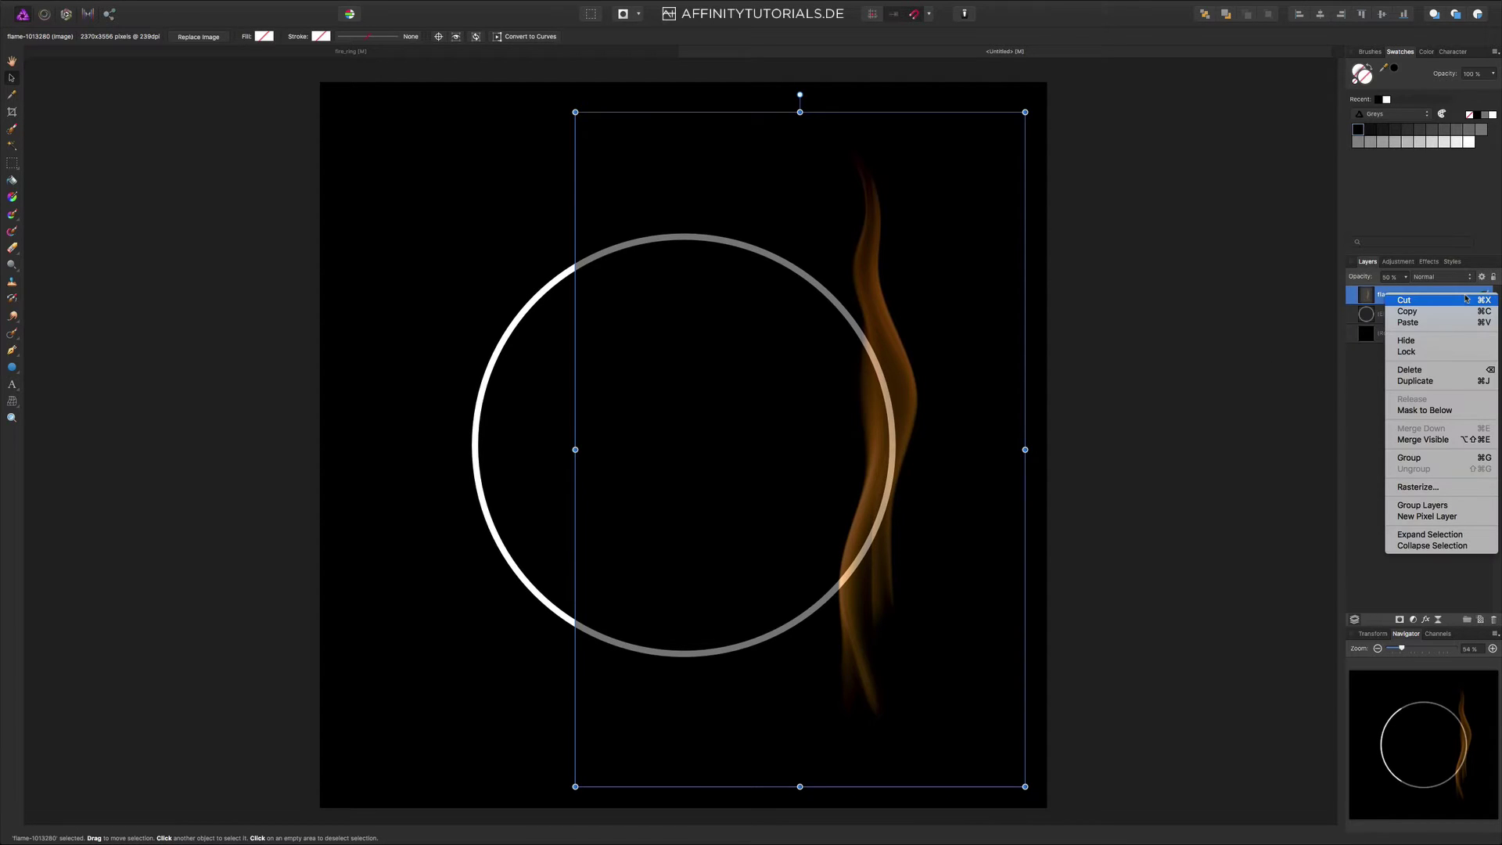
left_click(1448, 487)
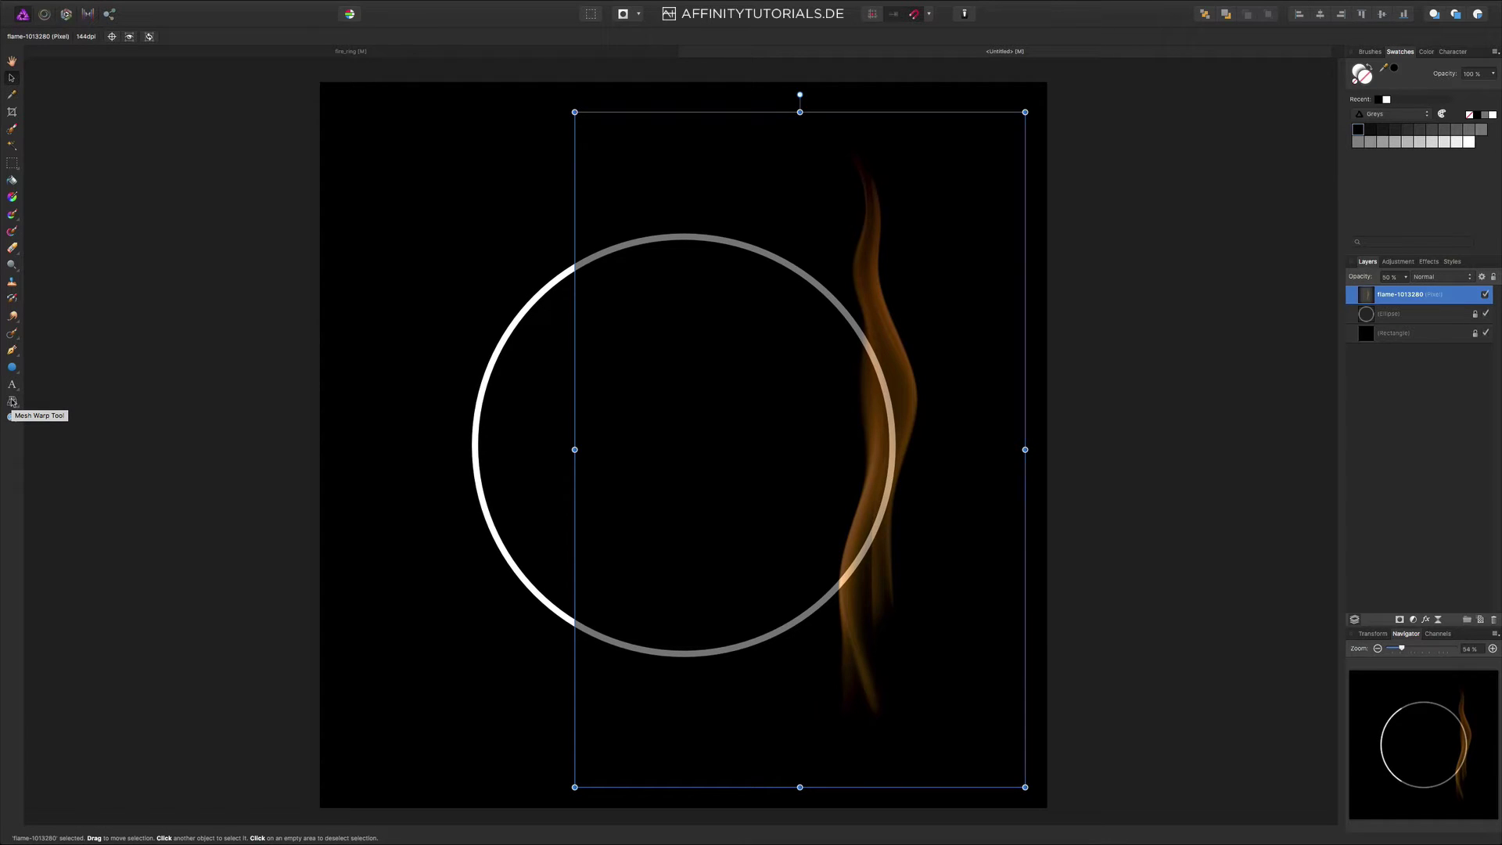
left_click(12, 401)
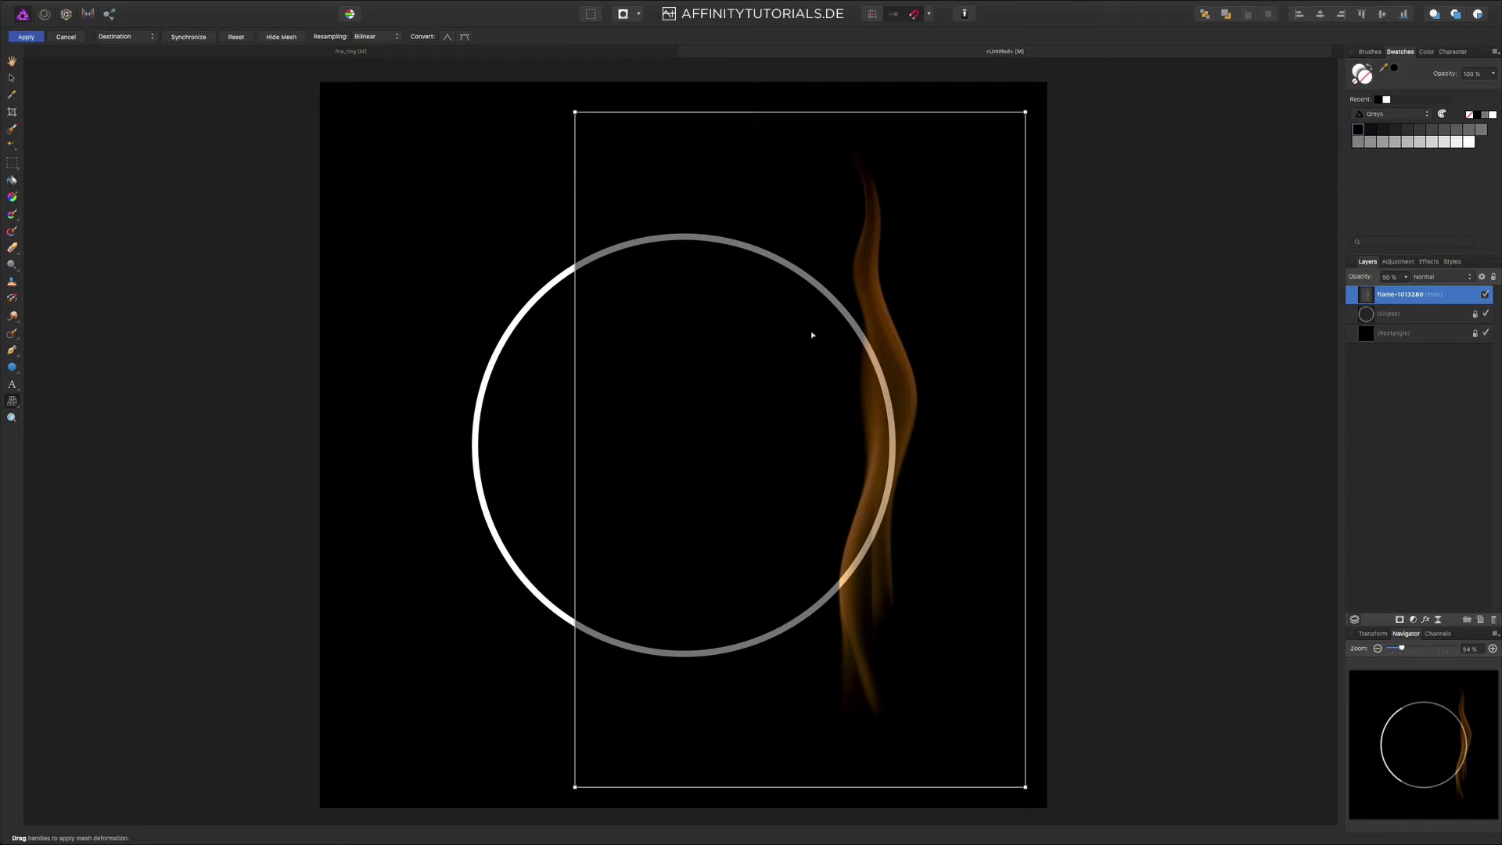
- Add three node rows across the flame's warp mesh
left_click(811, 332)
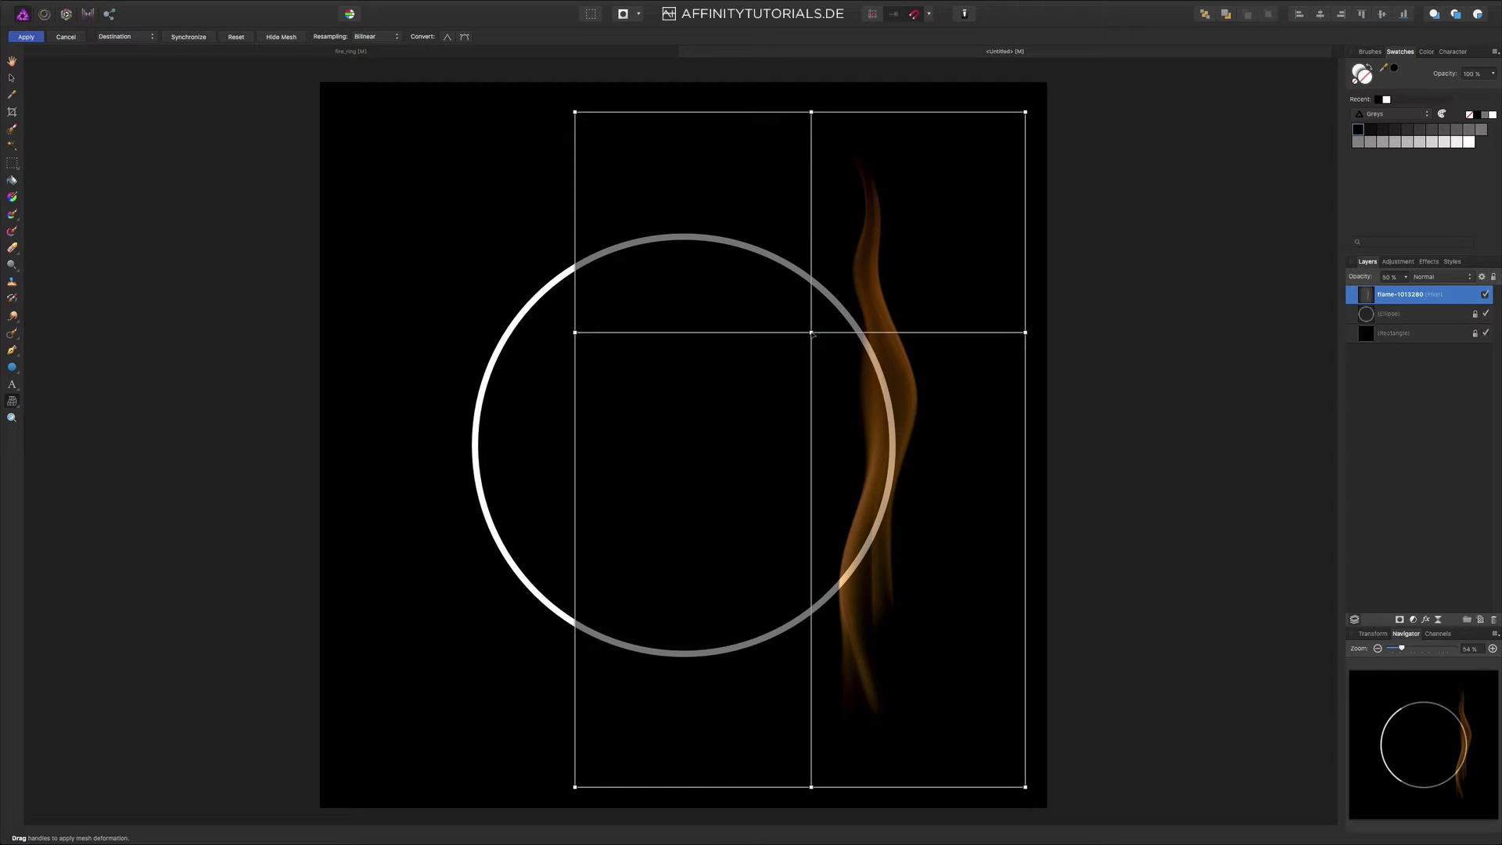
left_click(811, 475)
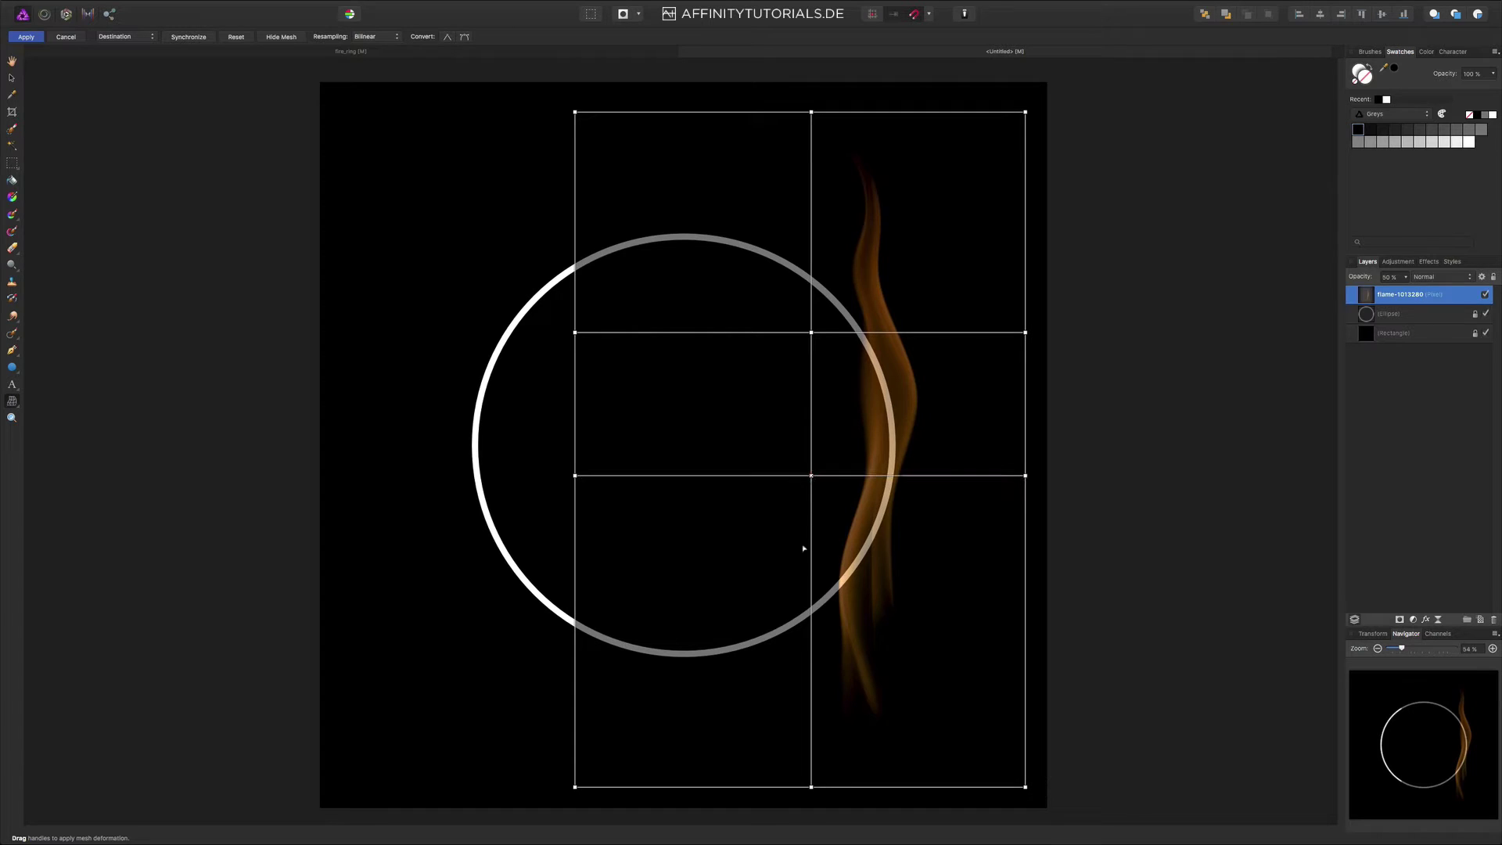
left_click(811, 606)
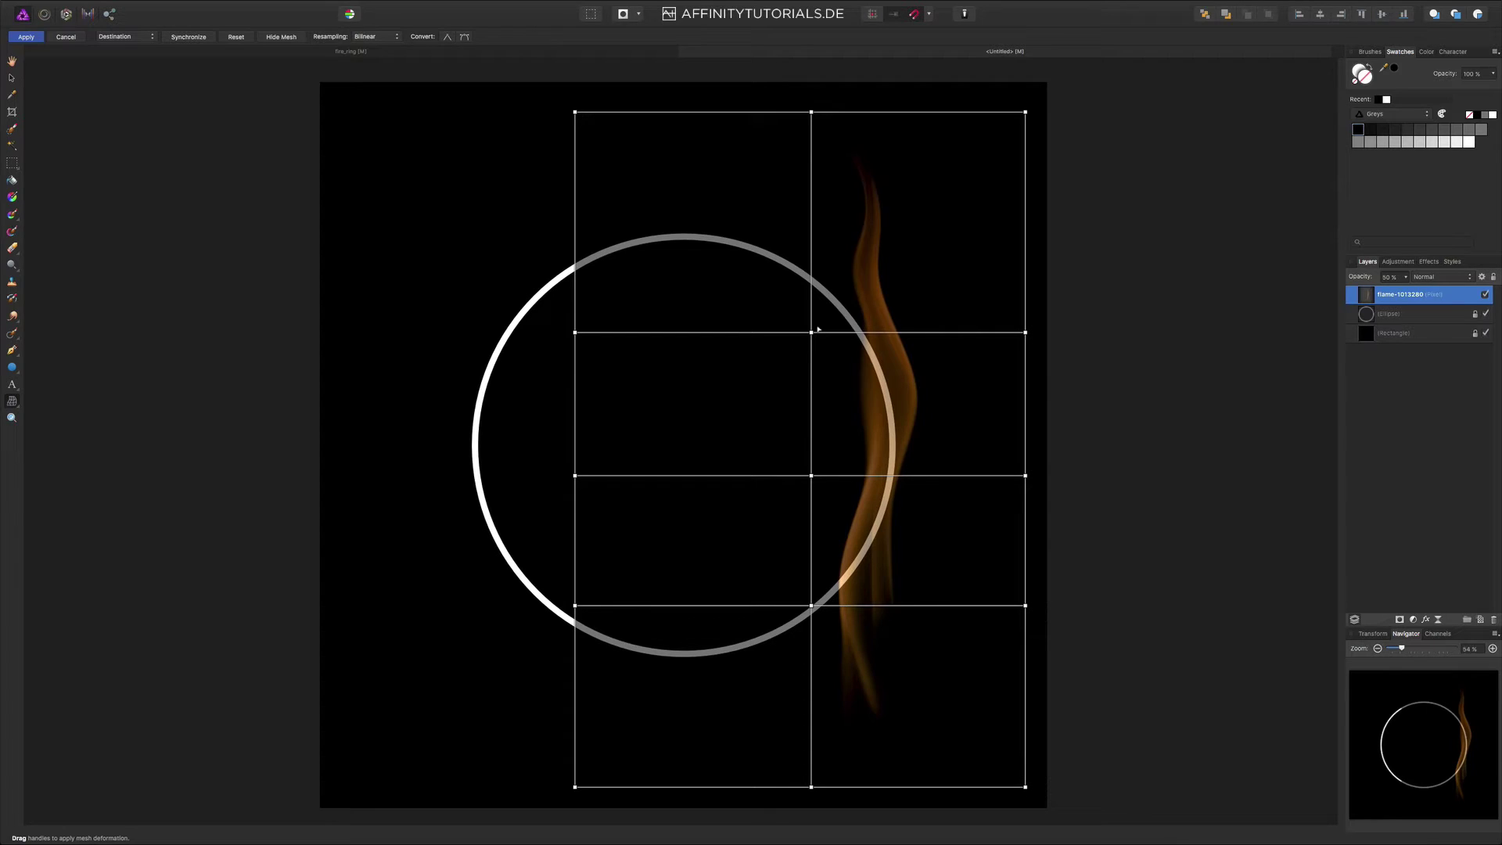
- Drag the top and lower mesh points to bend the flame leftward along the ring
left_click(811, 112)
left_click_drag(811, 112, 702, 197)
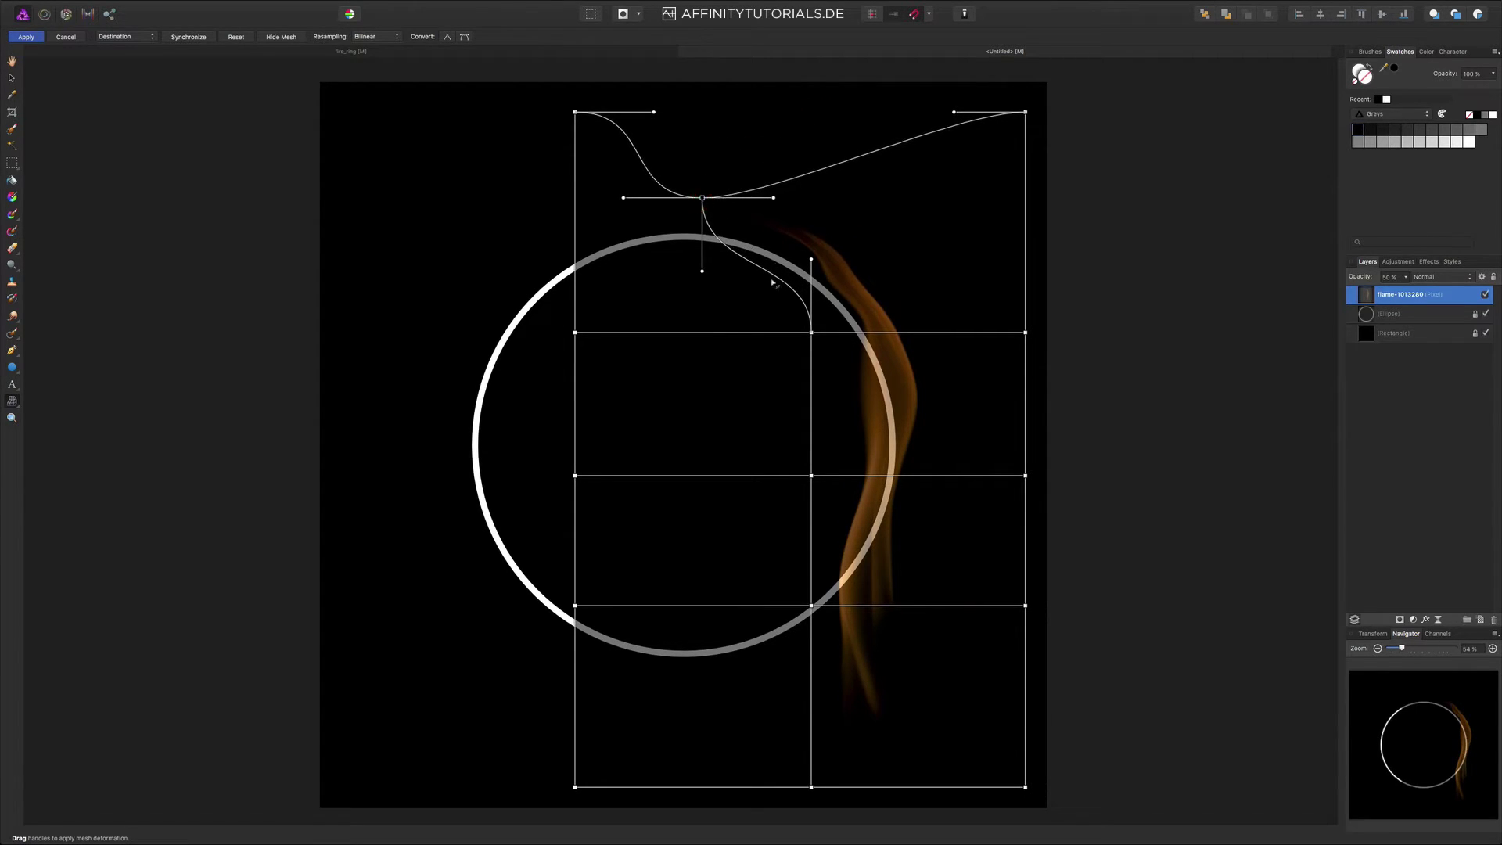
left_click(811, 605)
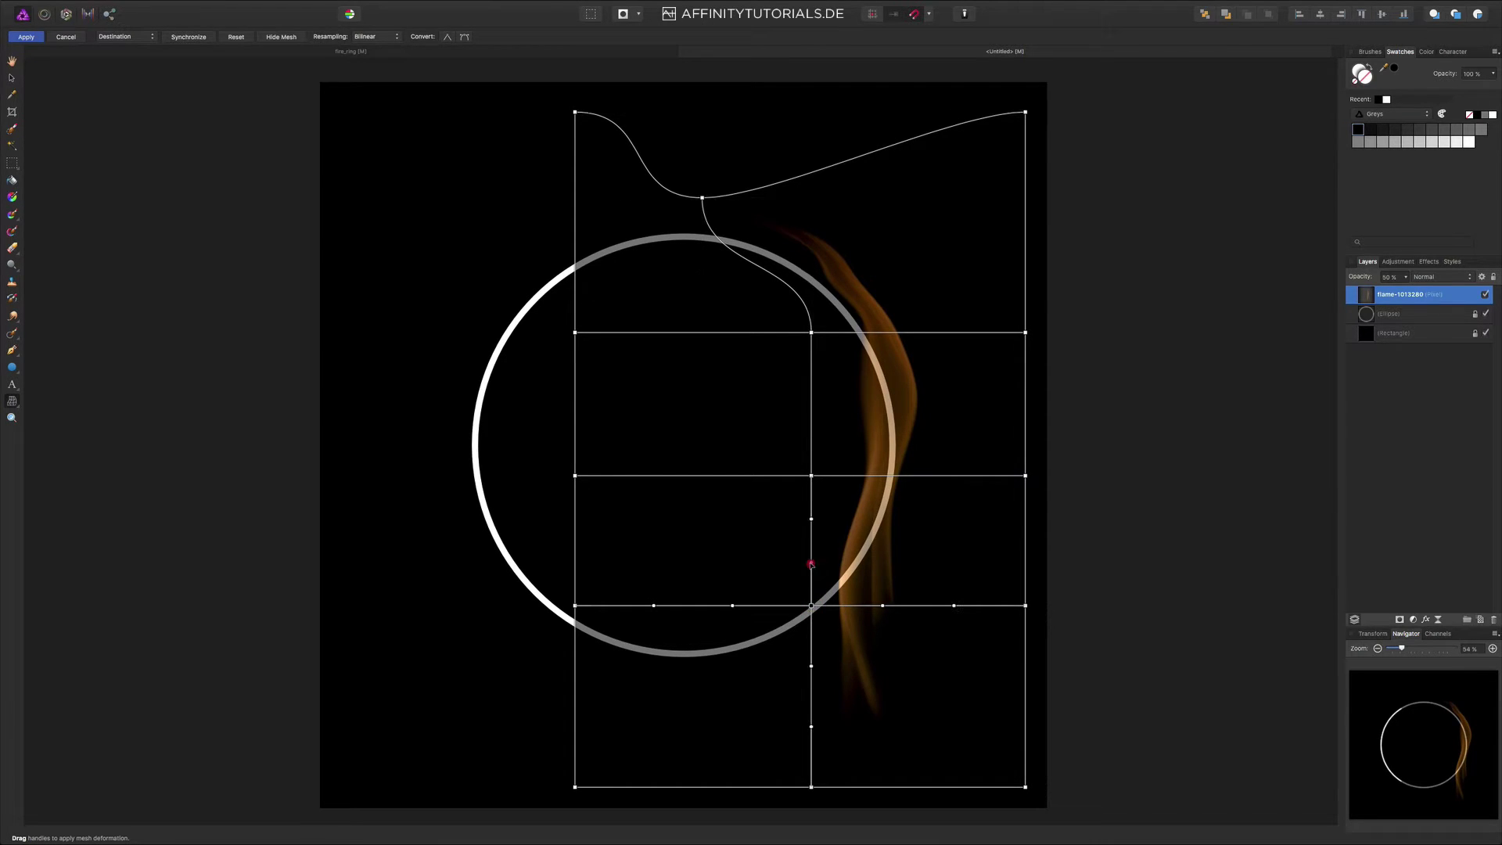
mouse_move(811, 564)
left_mouse_down()
mouse_move(848, 554)
mouse_move(841, 565)
left_mouse_up()
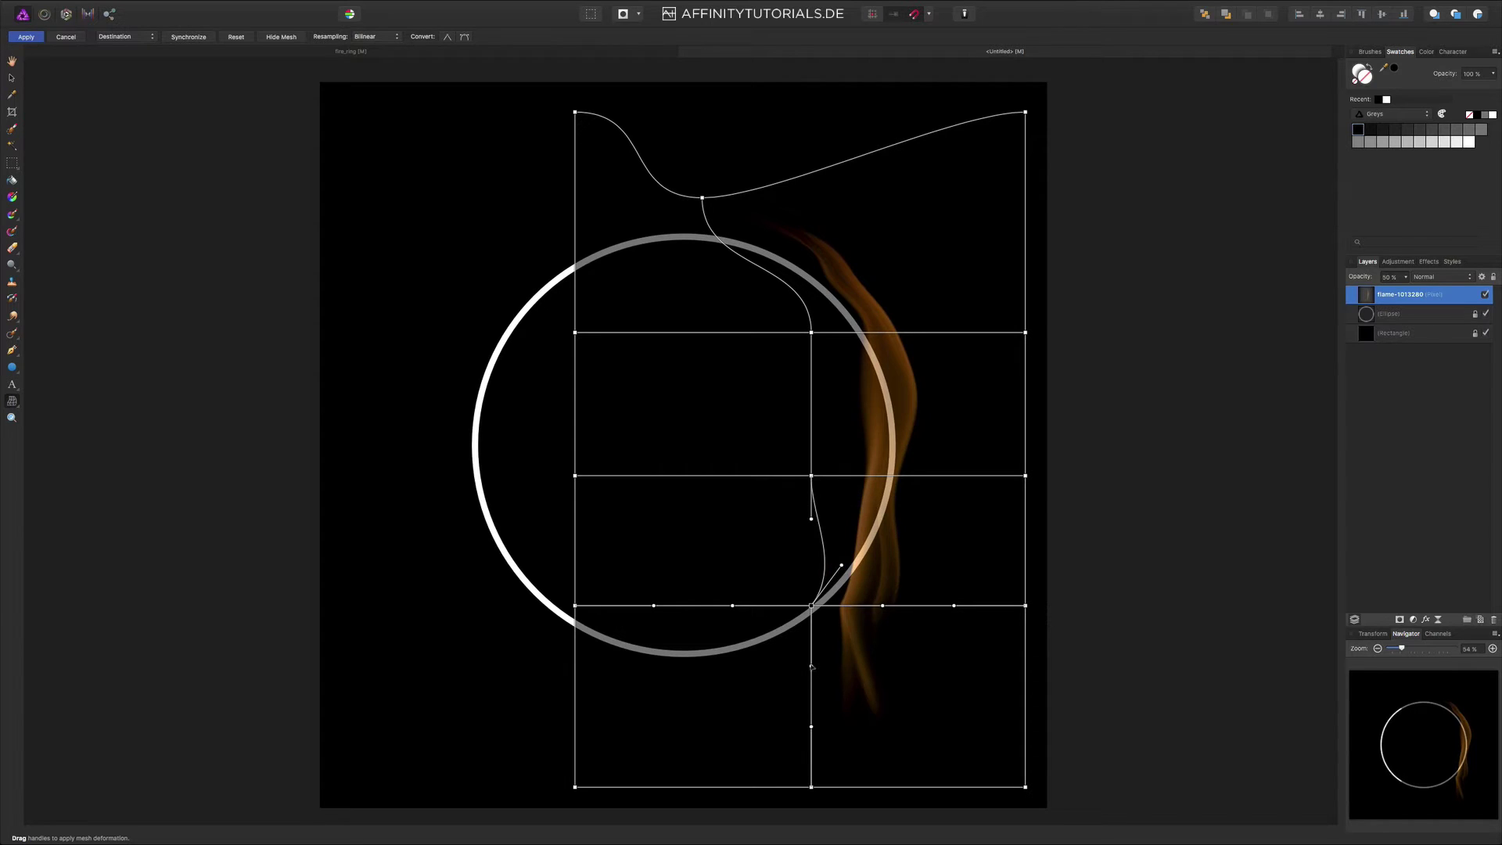
left_click_drag(811, 665, 657, 754)
left_click(812, 786)
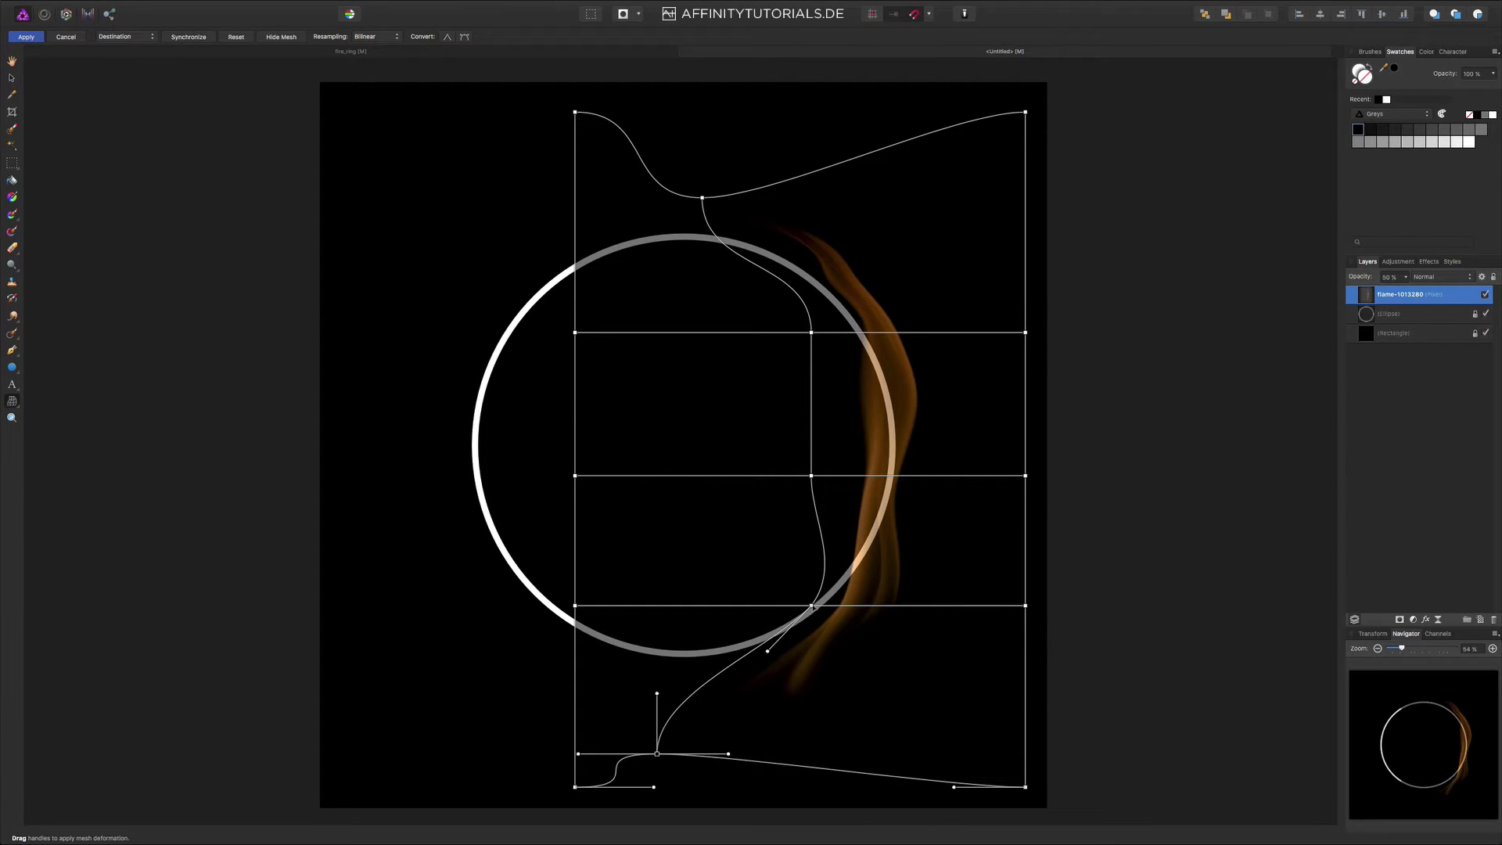
left_click_drag(811, 605, 781, 605)
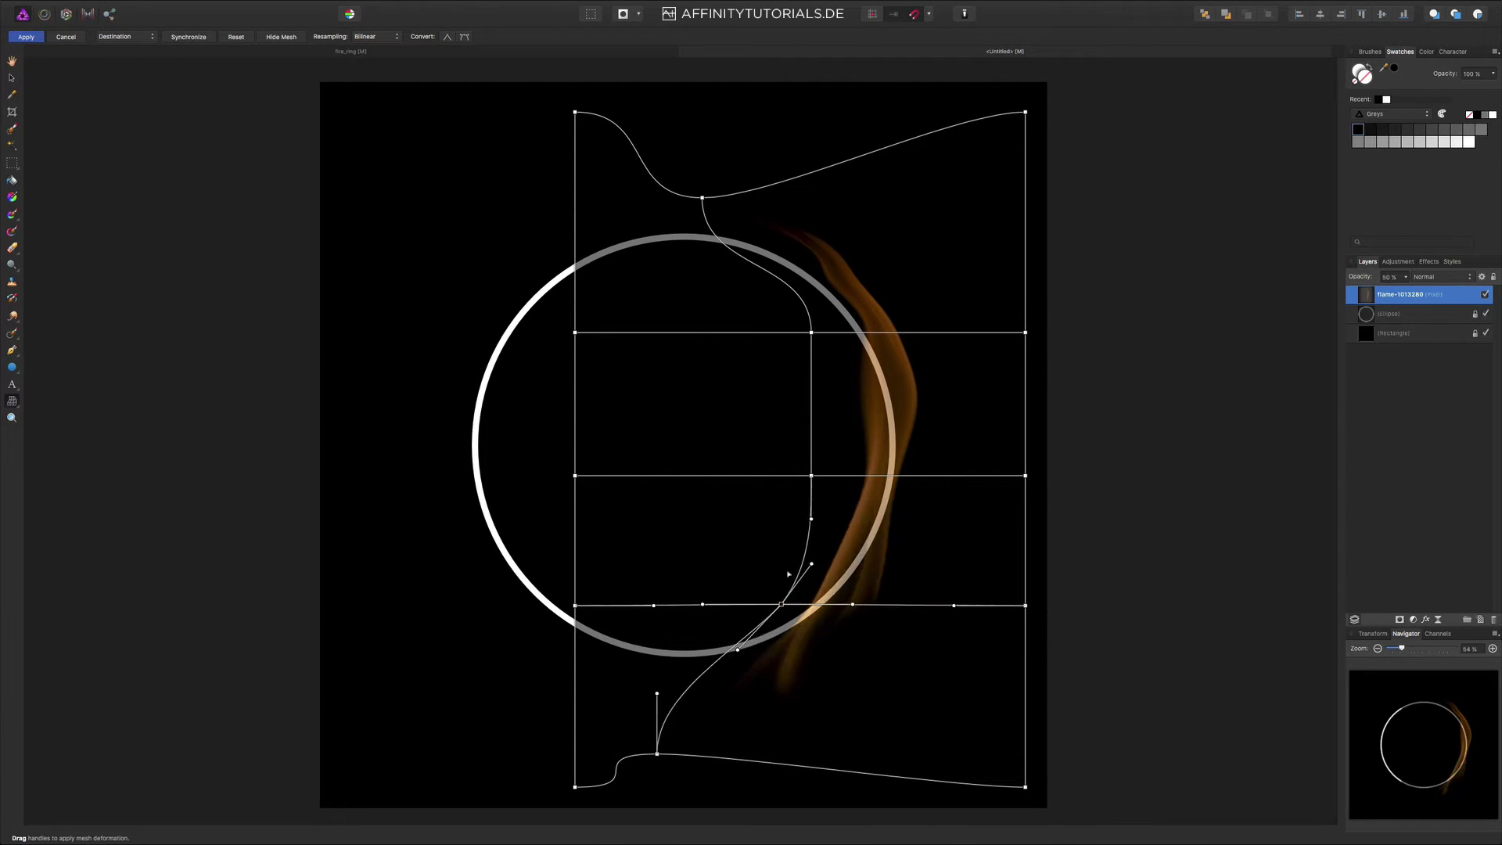
- Refine the curve by nudging middle, top and bottom points and adding a lower node
left_click(811, 477)
left_click_drag(812, 477, 824, 485)
left_click_drag(702, 199, 685, 201)
left_click_drag(812, 334, 799, 338)
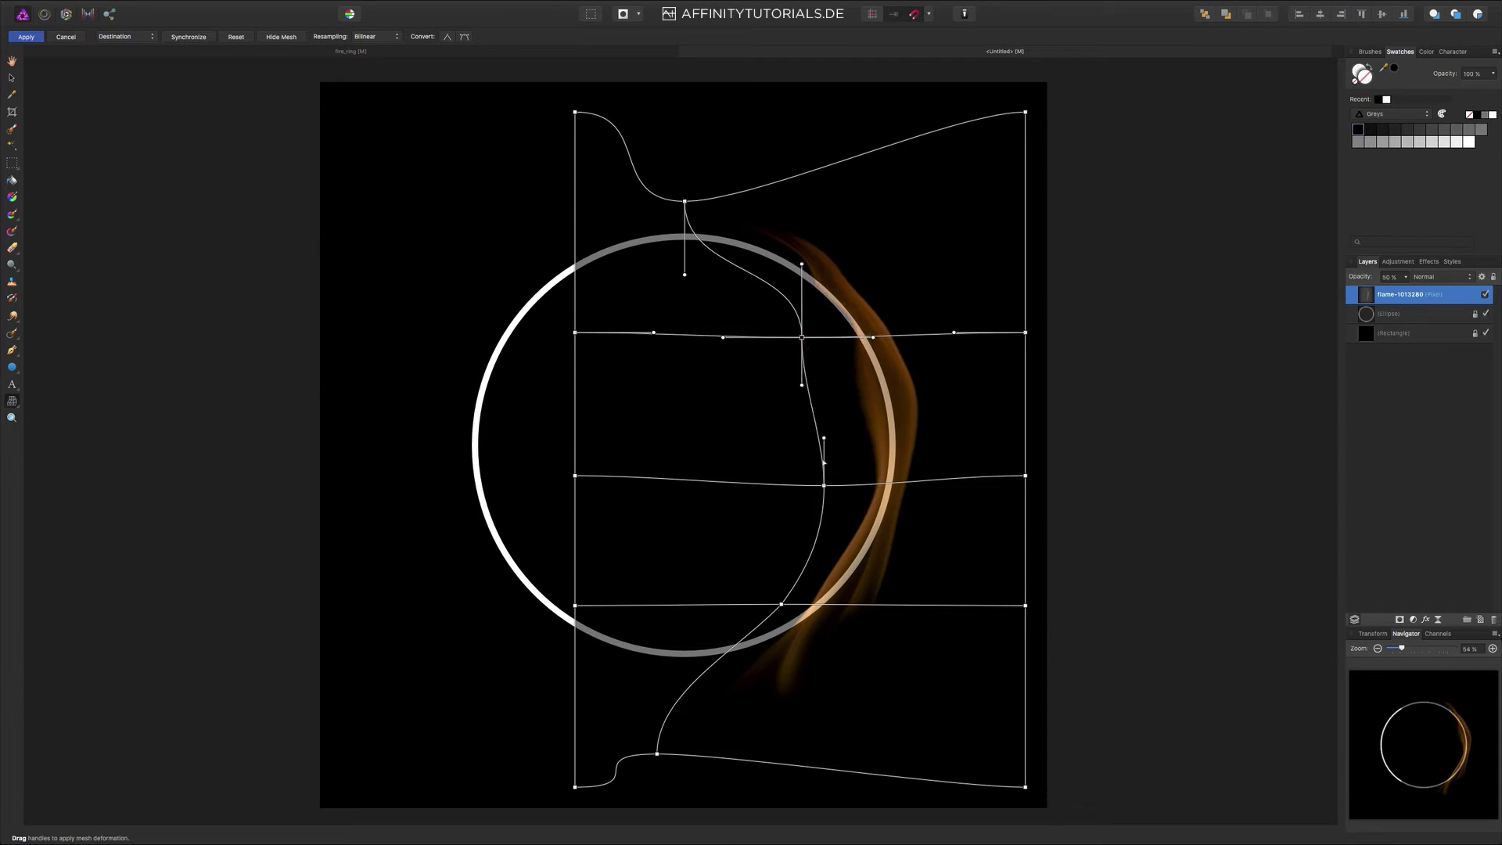
left_click_drag(657, 754, 637, 685)
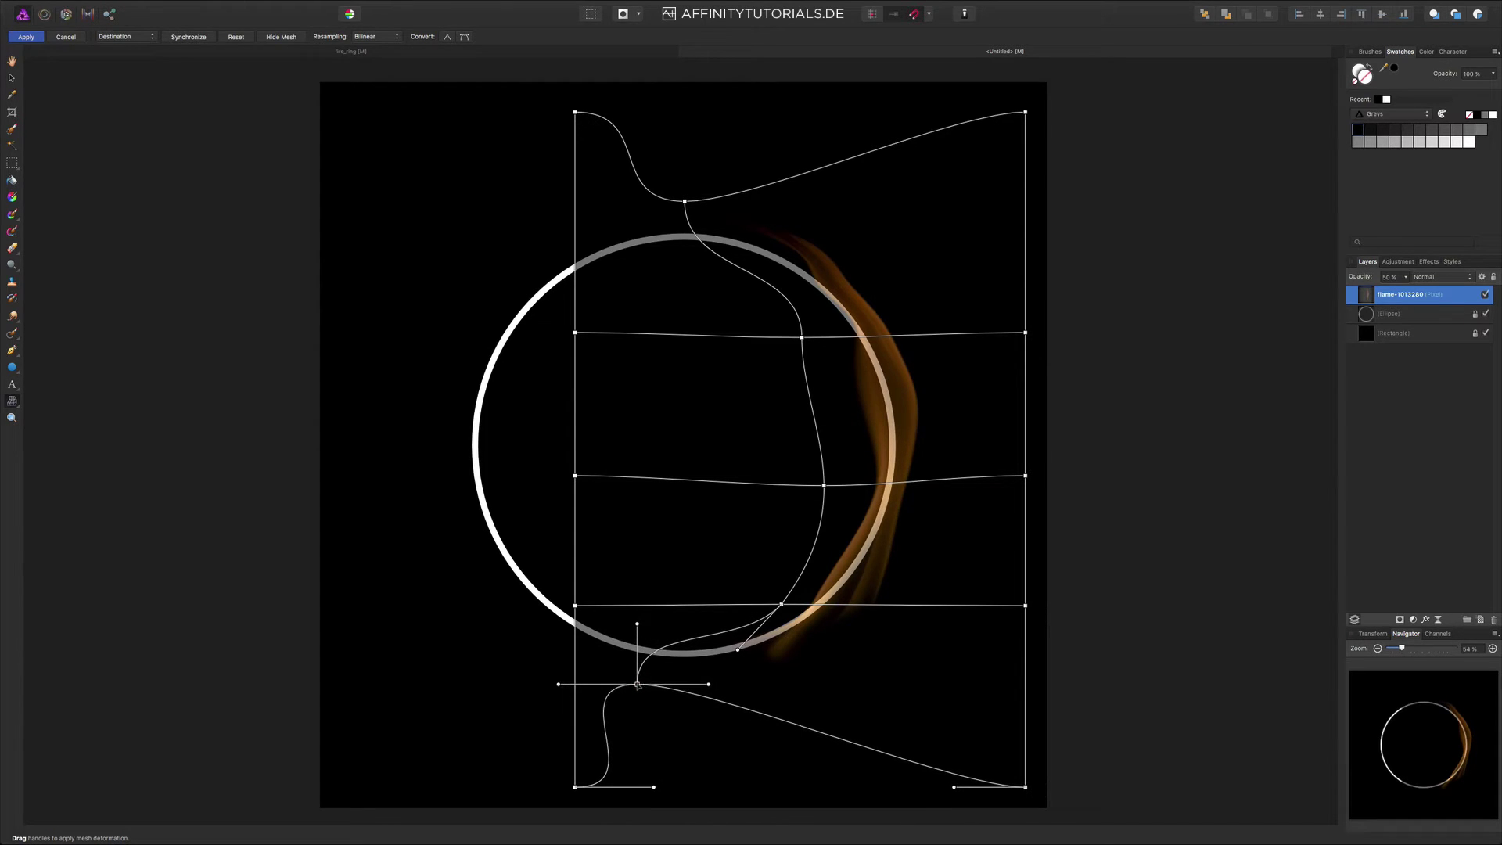
double_click(781, 604)
left_click_drag(781, 604, 776, 604)
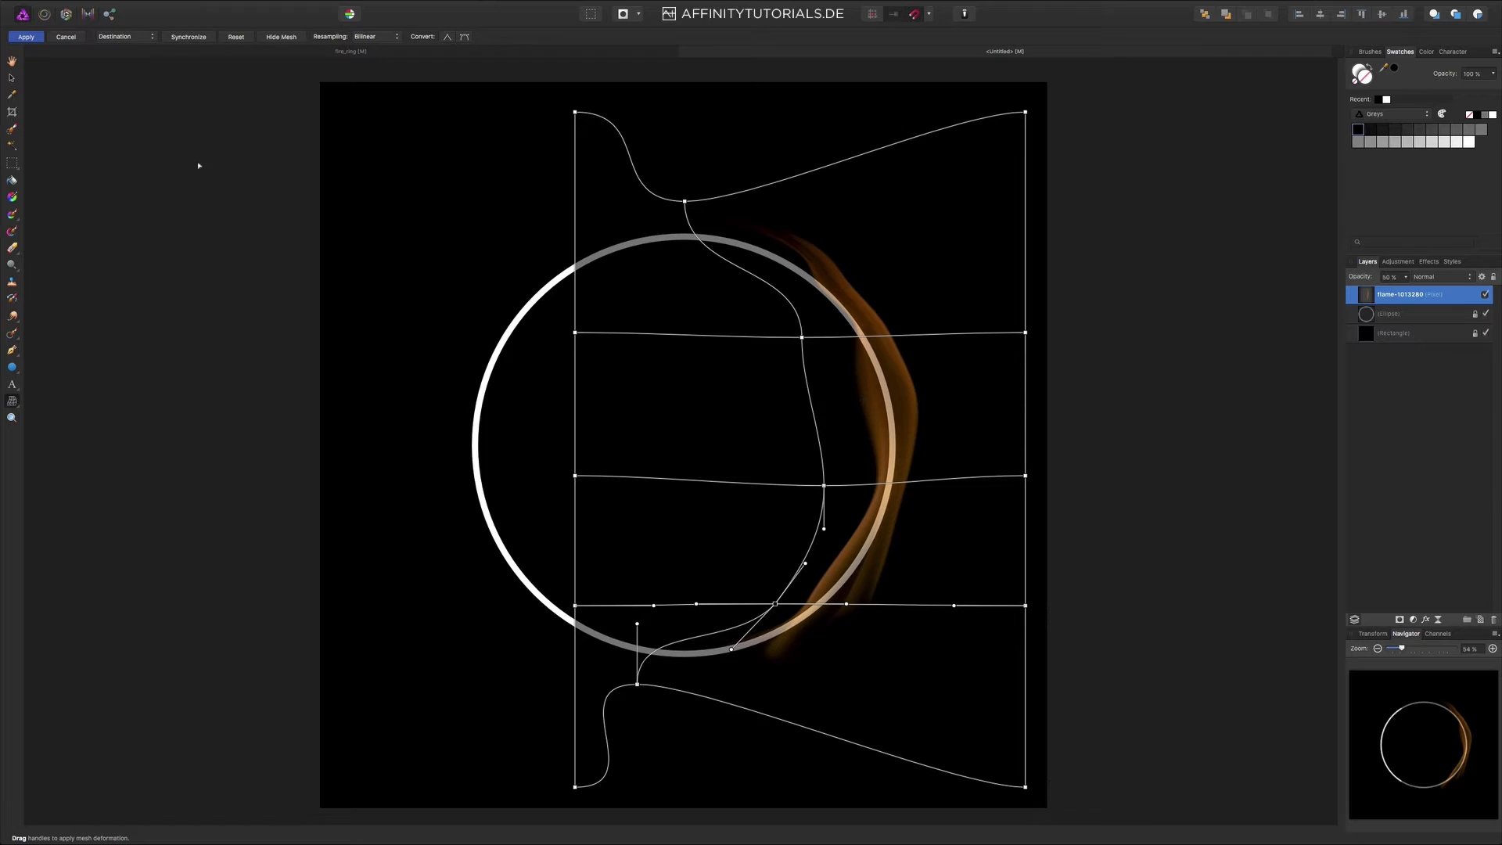
- Apply the mesh warp and select the warped flame with the Move tool
left_click(32, 39)
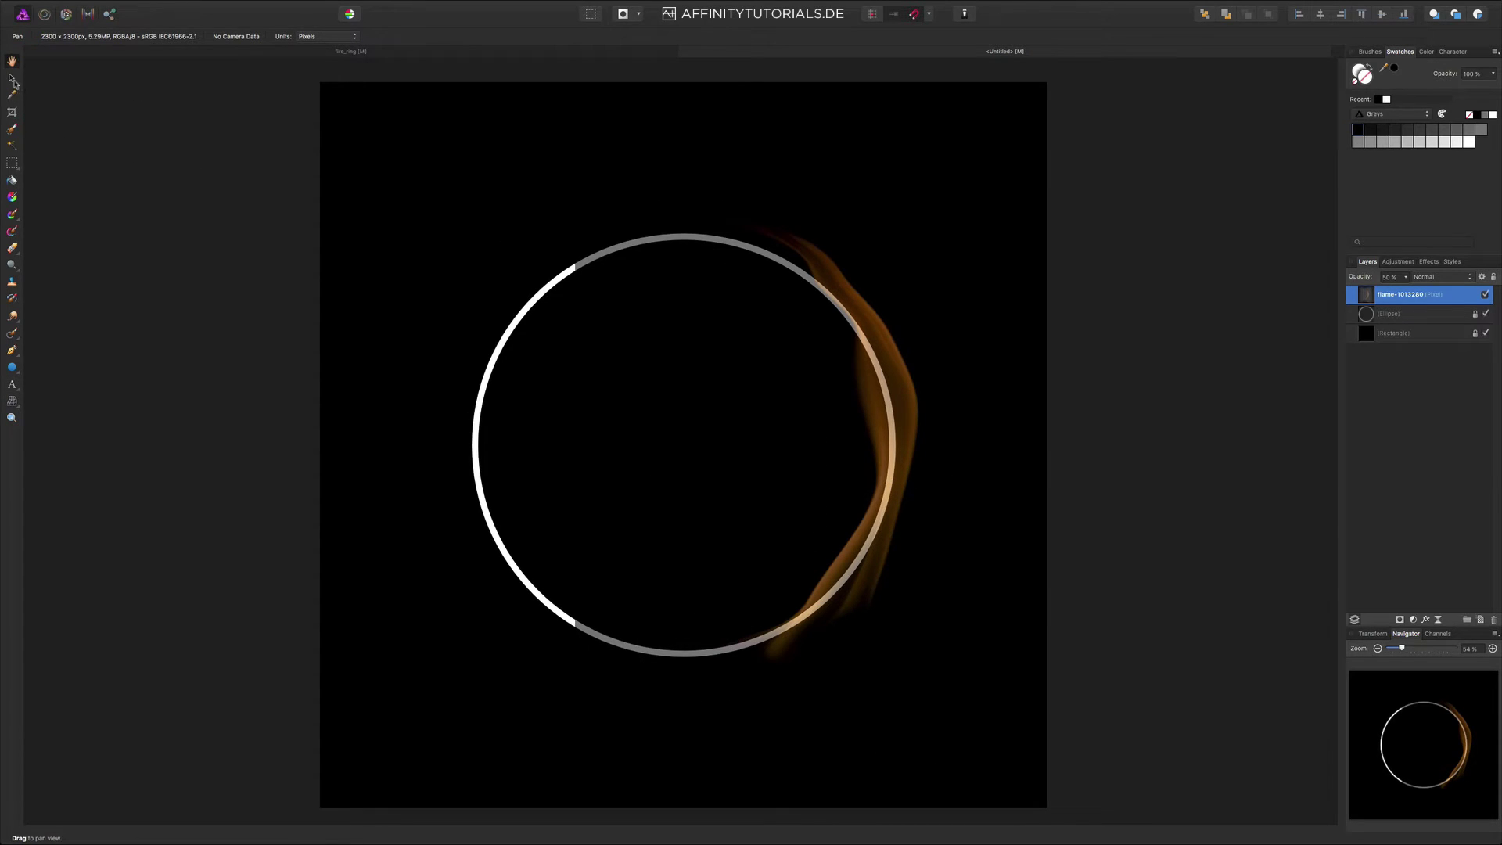
left_click(12, 79)
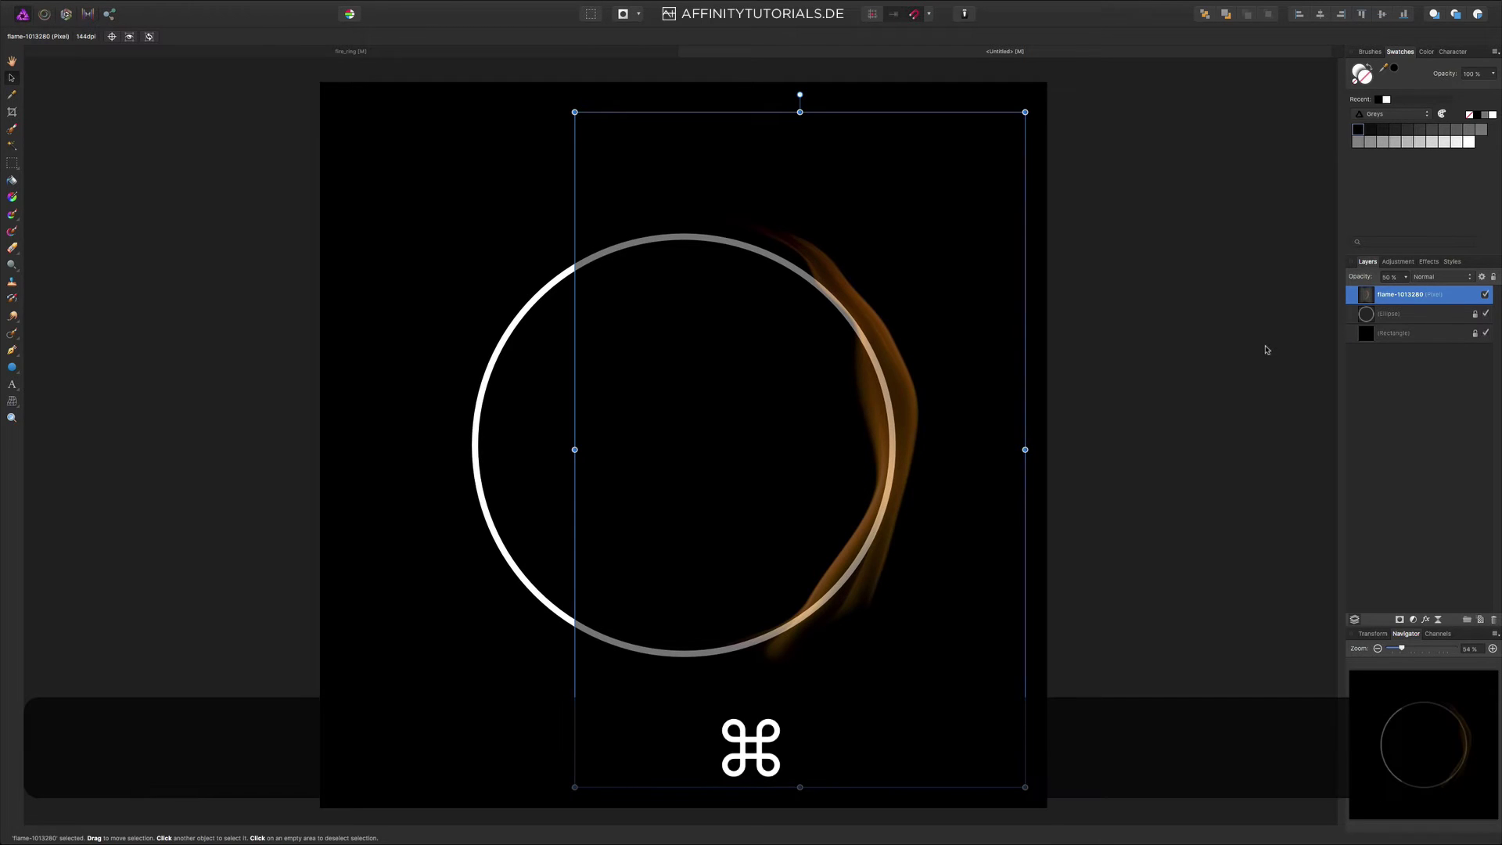
- Duplicate the flame, rotate the copy to about 41.8°, and move it up-left onto the ring
key("super+j")
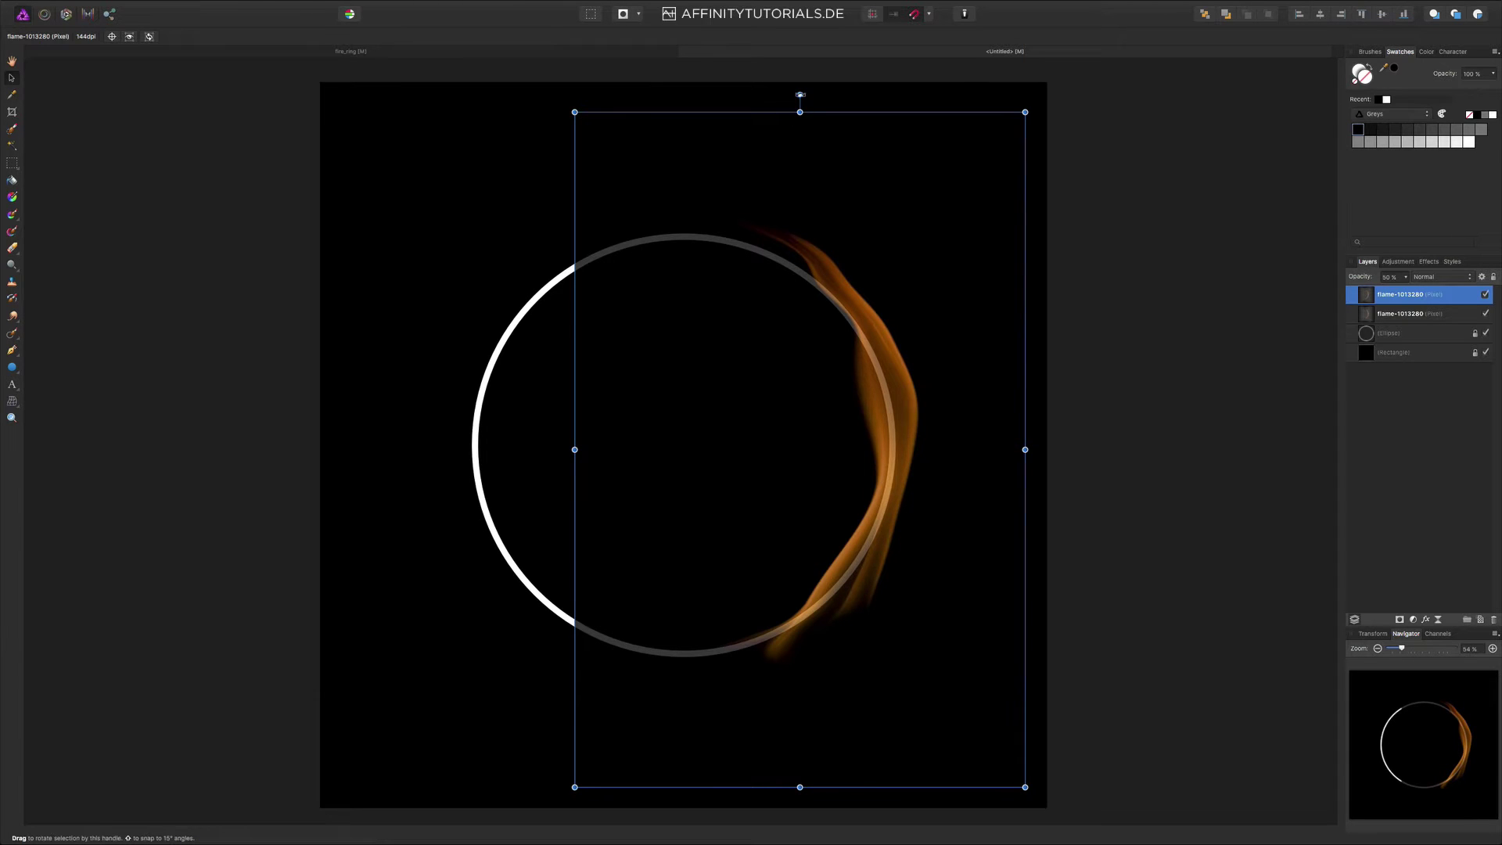
left_click_drag(799, 93, 565, 191)
left_click_drag(862, 383, 825, 296)
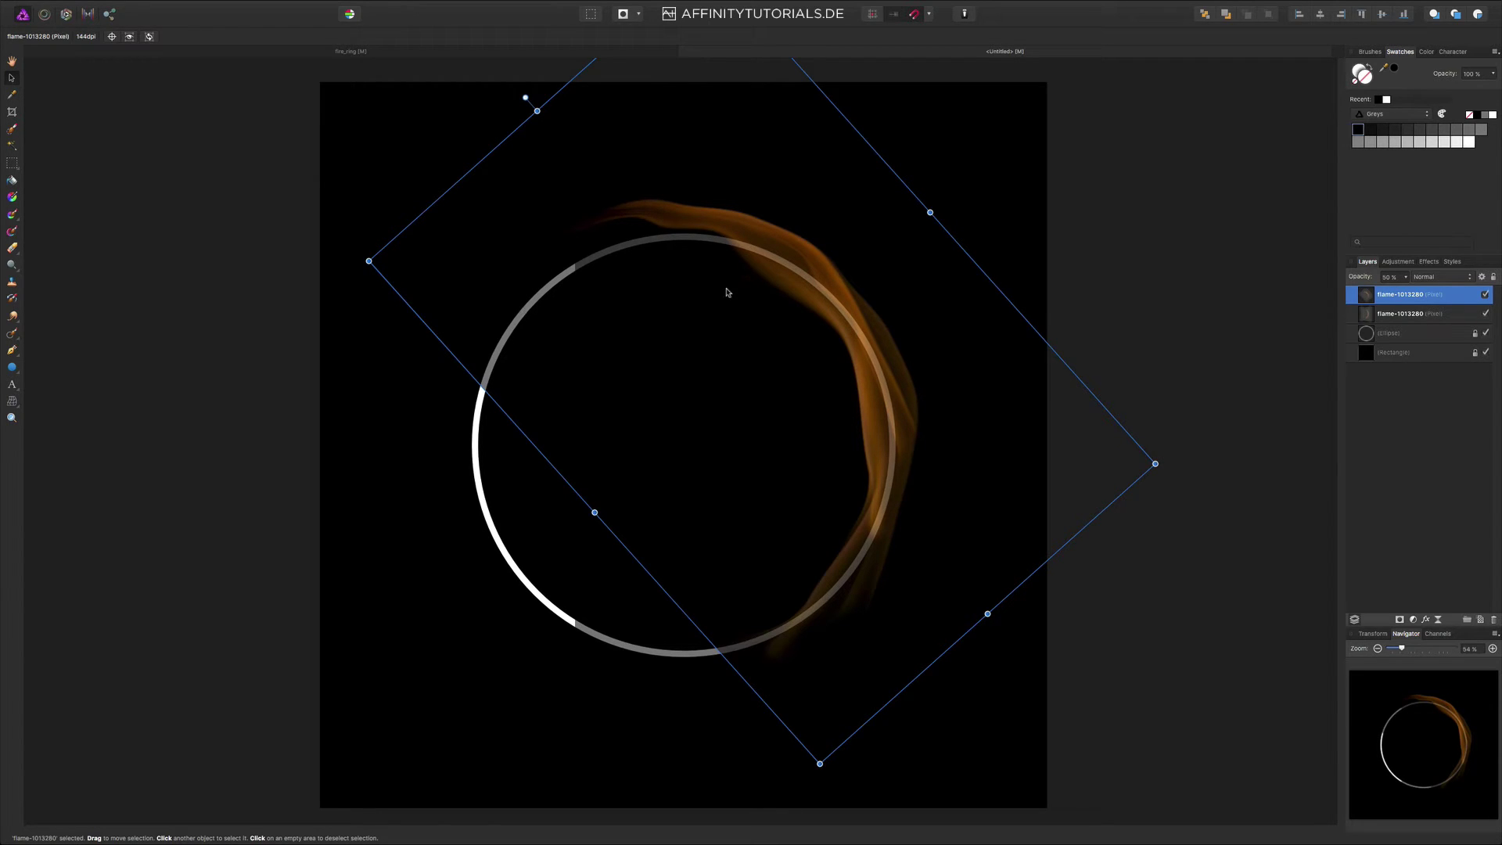
- Repeat duplicate-with-transform (Cmd+J) to keep adding rotated flame copies around the ring
key("super")
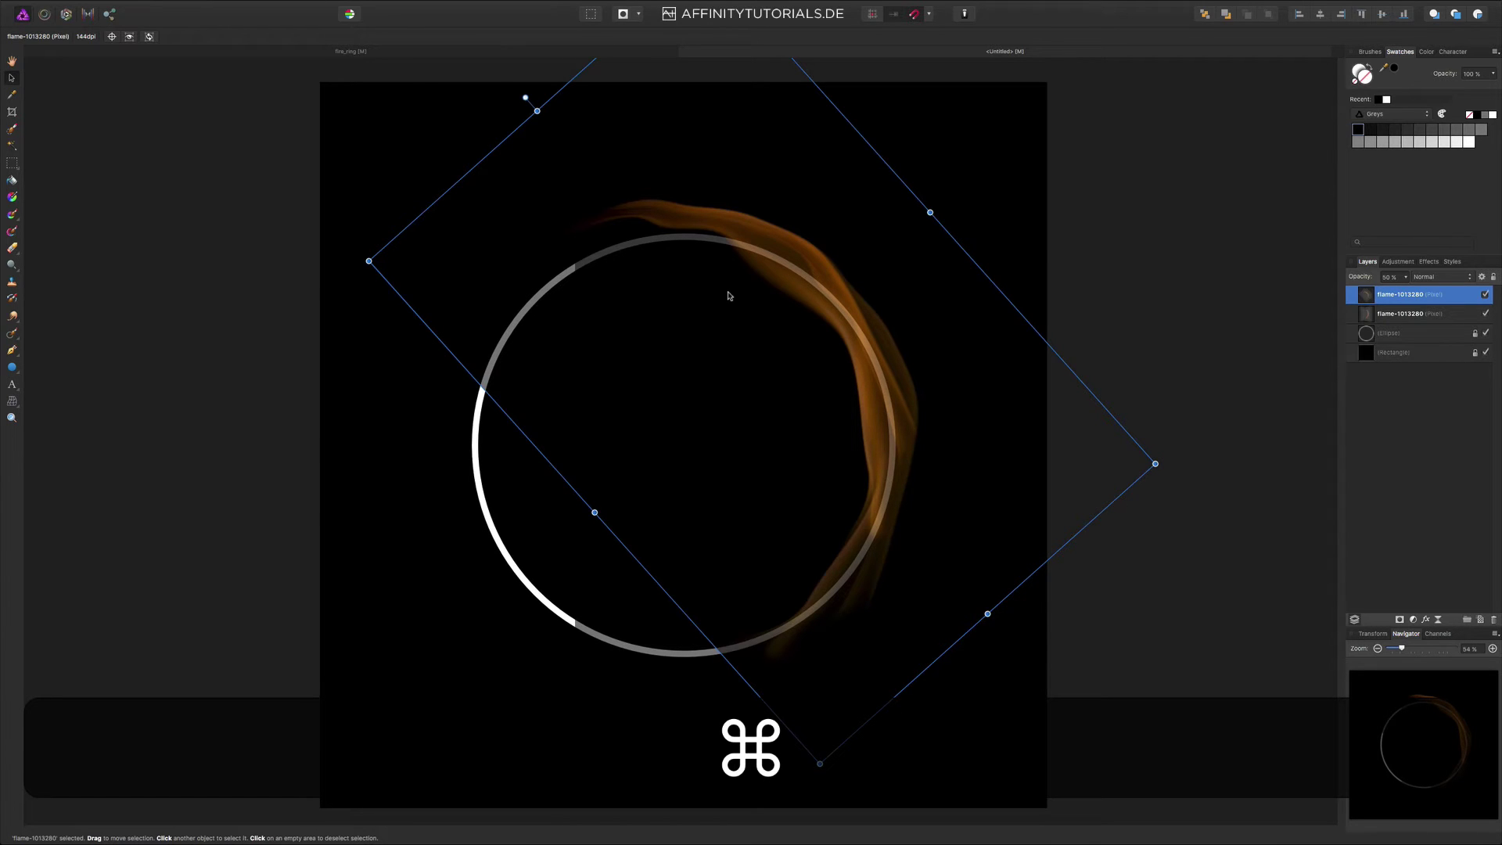
key("super+j")
key("super+j")
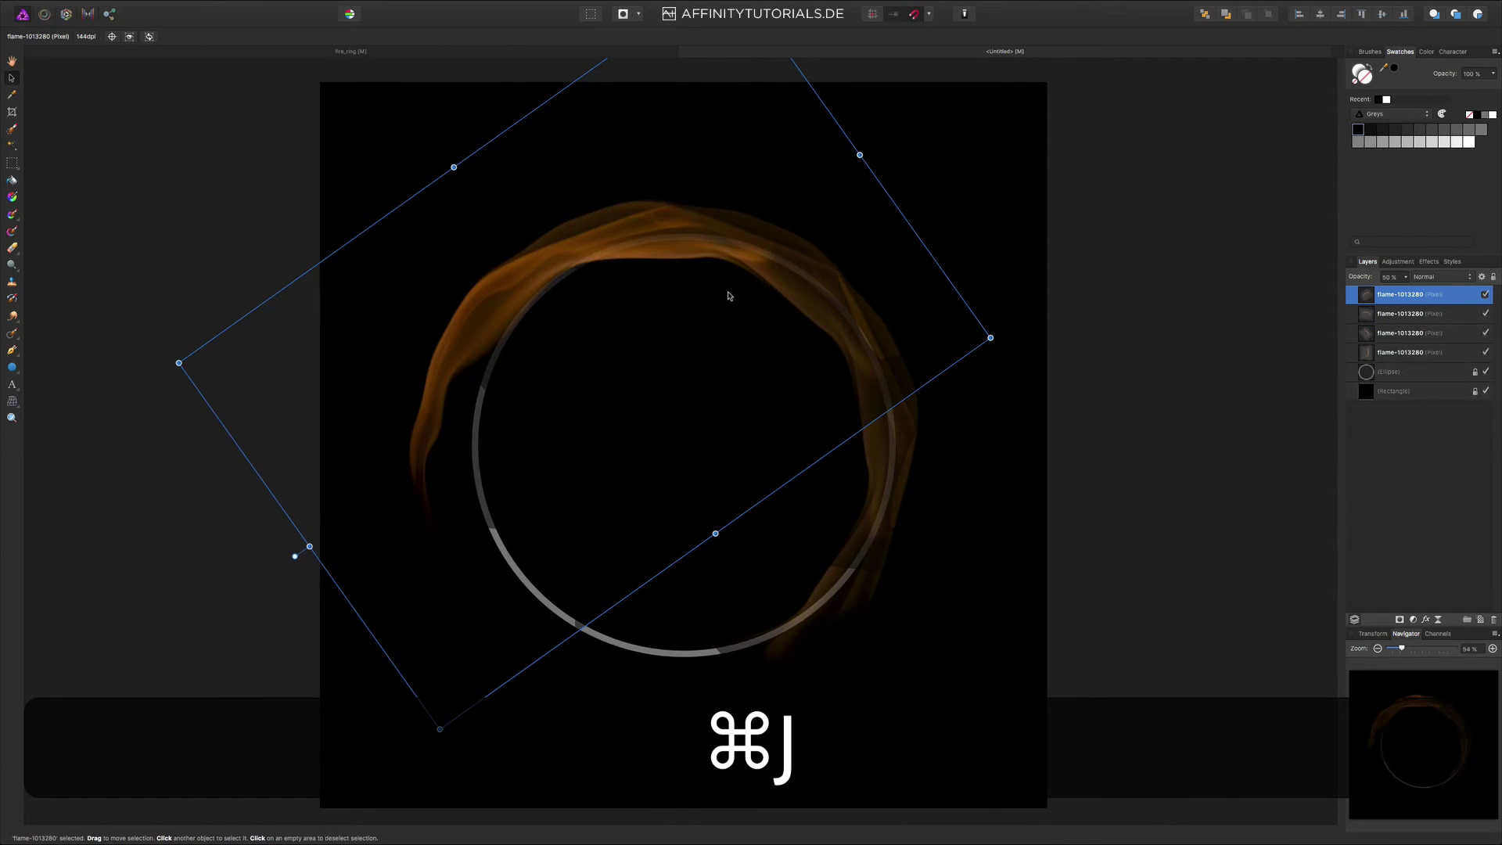
key("super+j")
key("super+j")
key("super+j")
key("super+j")
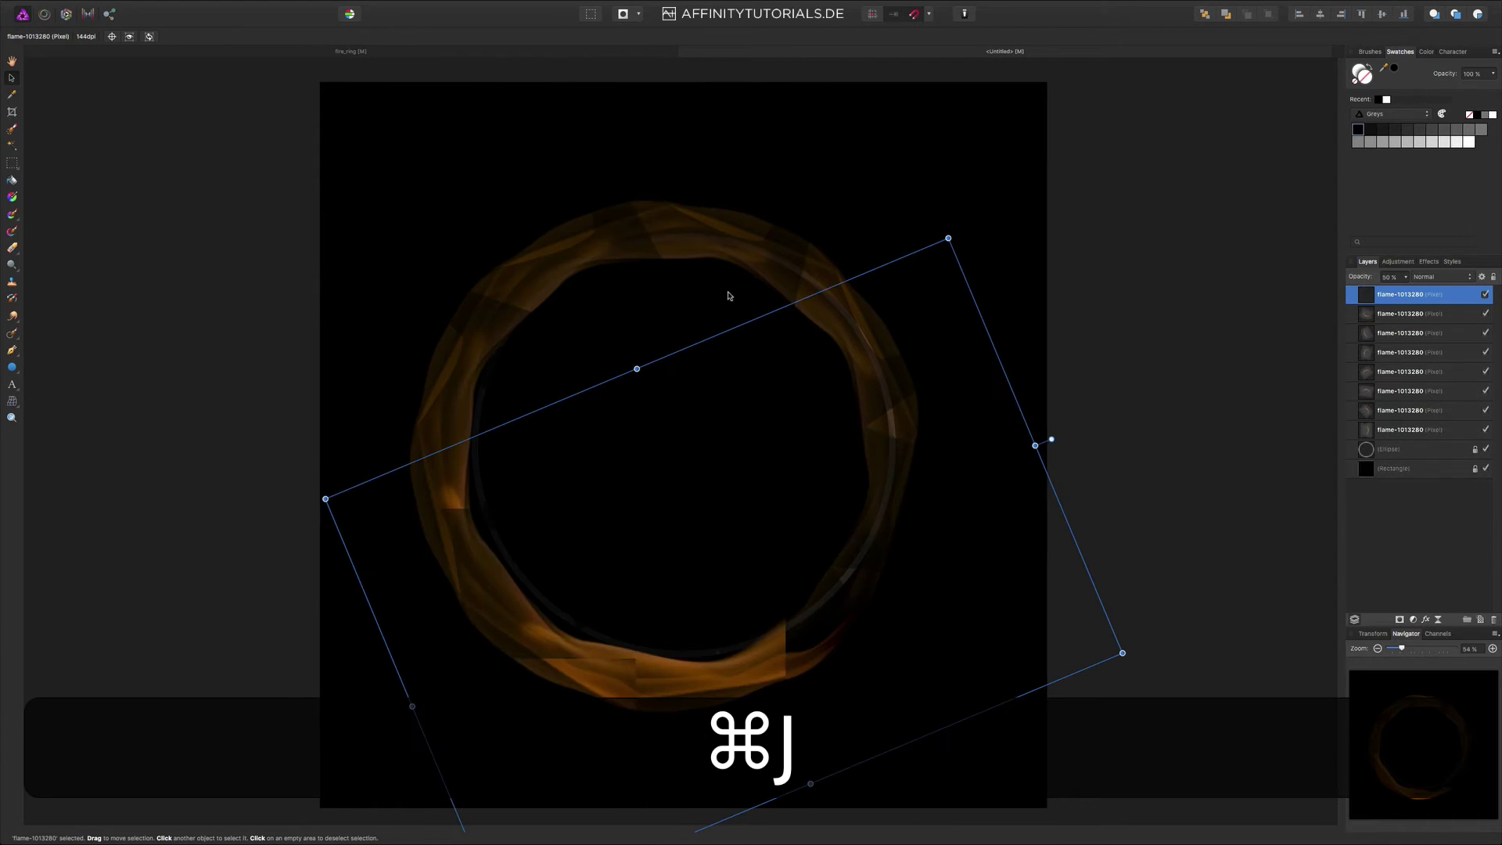
key("super+j")
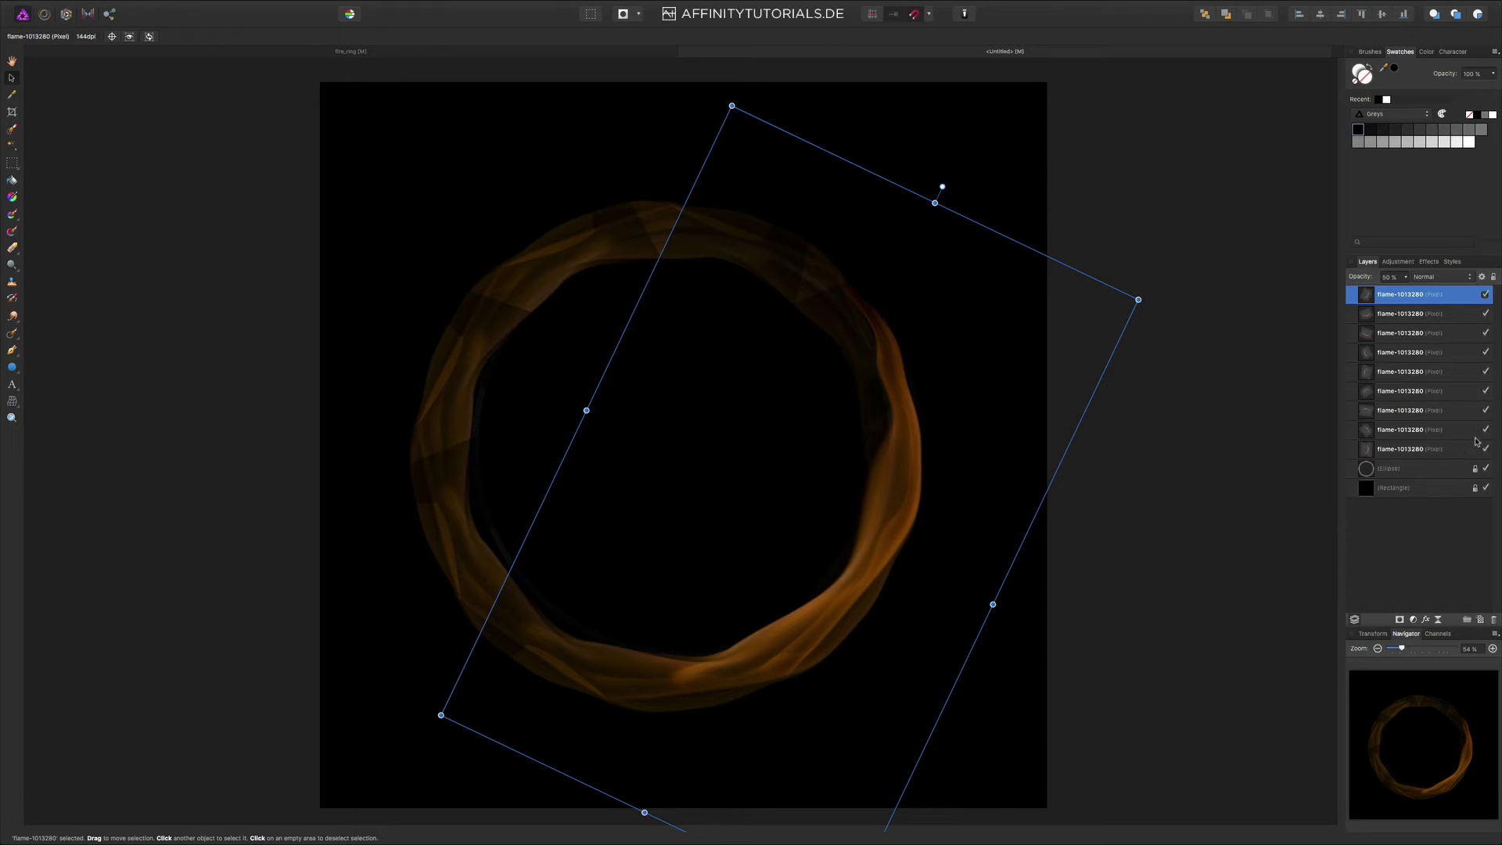
key("shift")
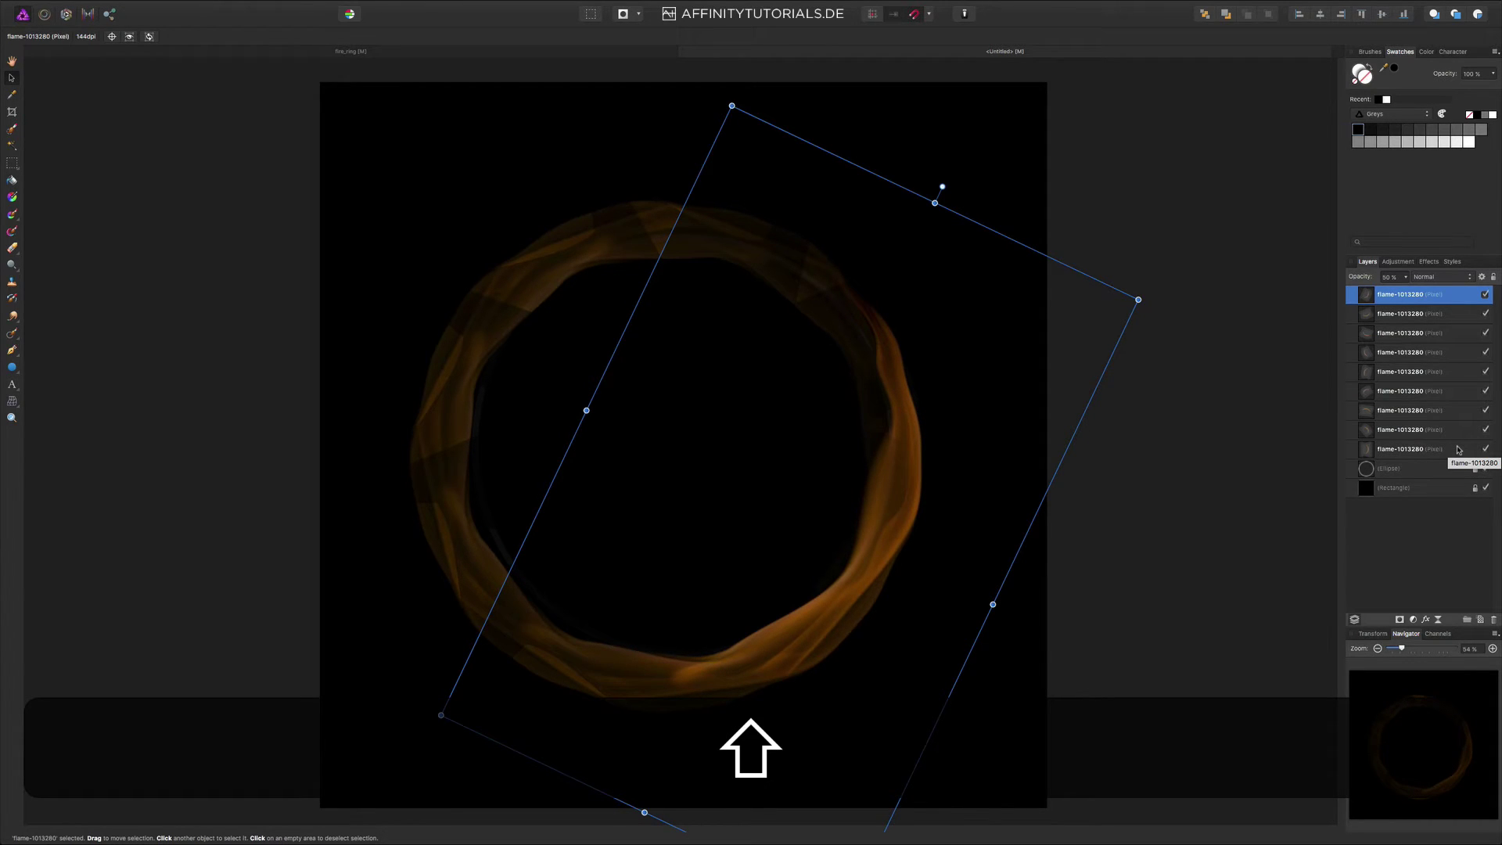
- Select all nine flame layers and set their blend mode to Add
left_click(1457, 449, "shift")
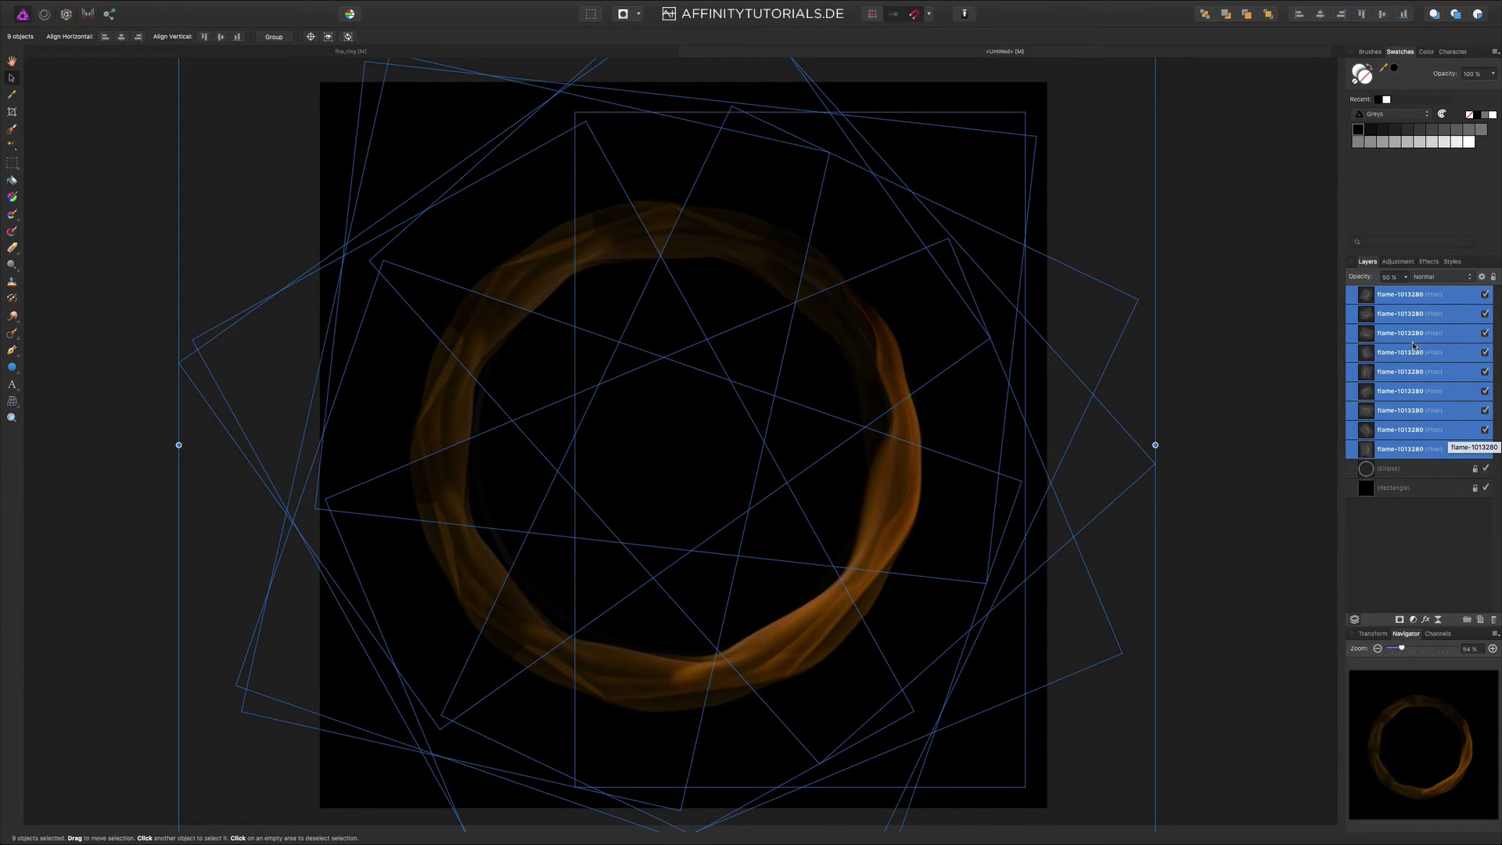
left_click(1452, 277)
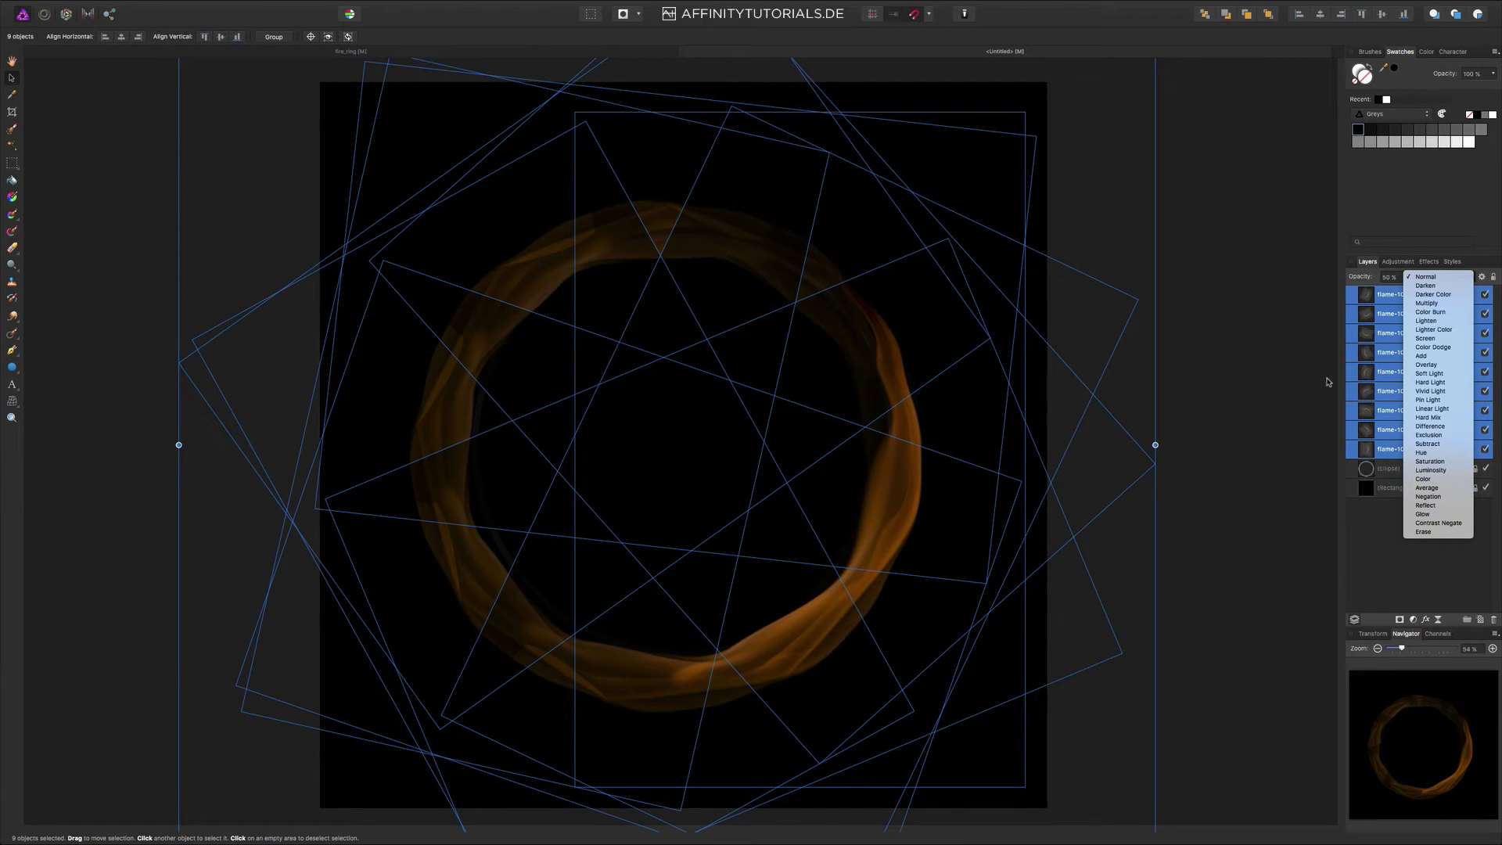
left_click(1445, 357)
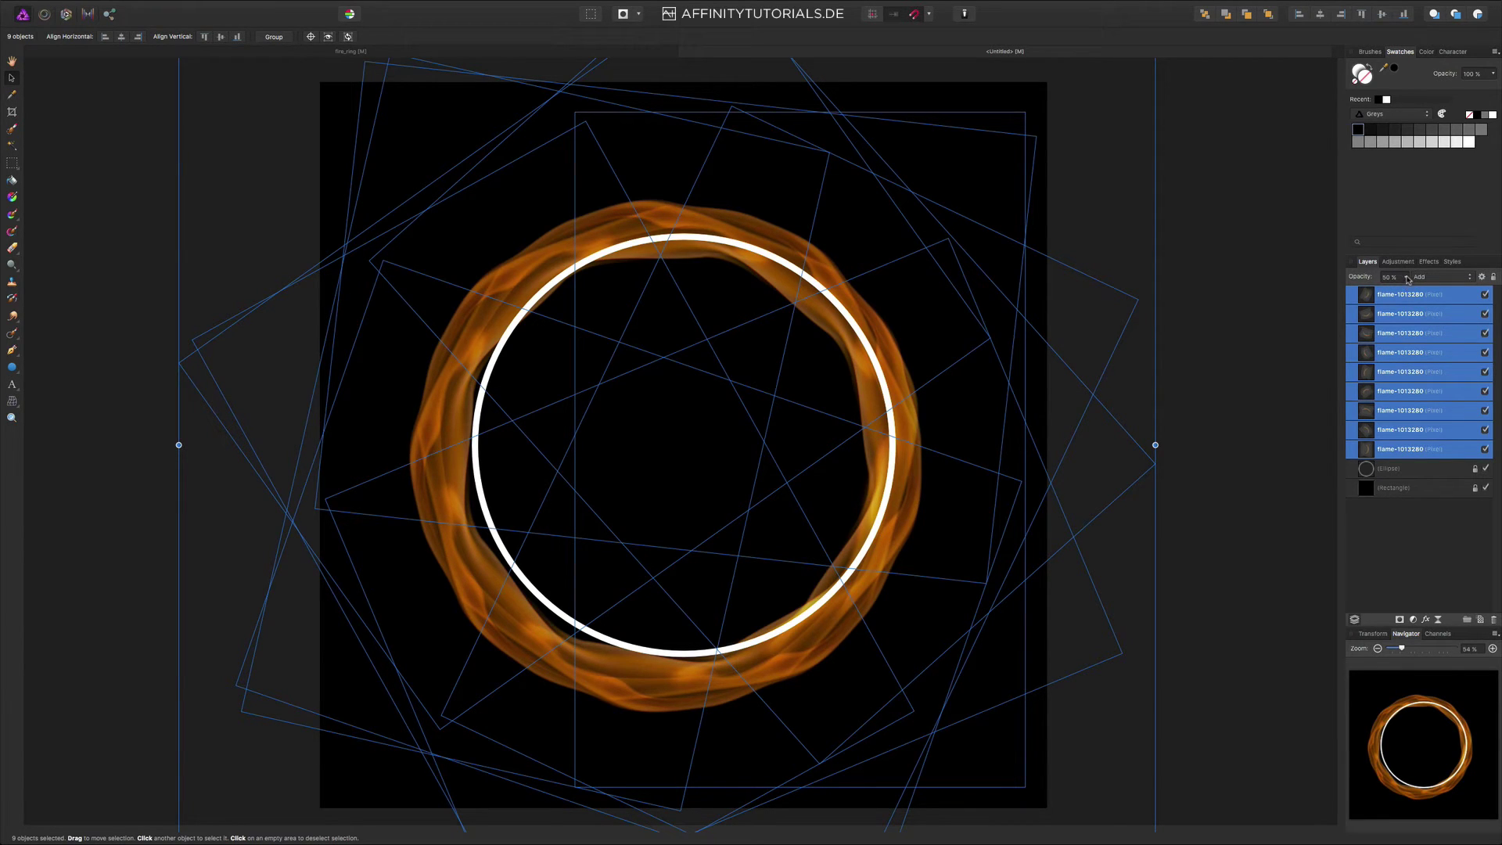
- Reselect all nine flame layers and set their opacity to 100%
left_click(1407, 278)
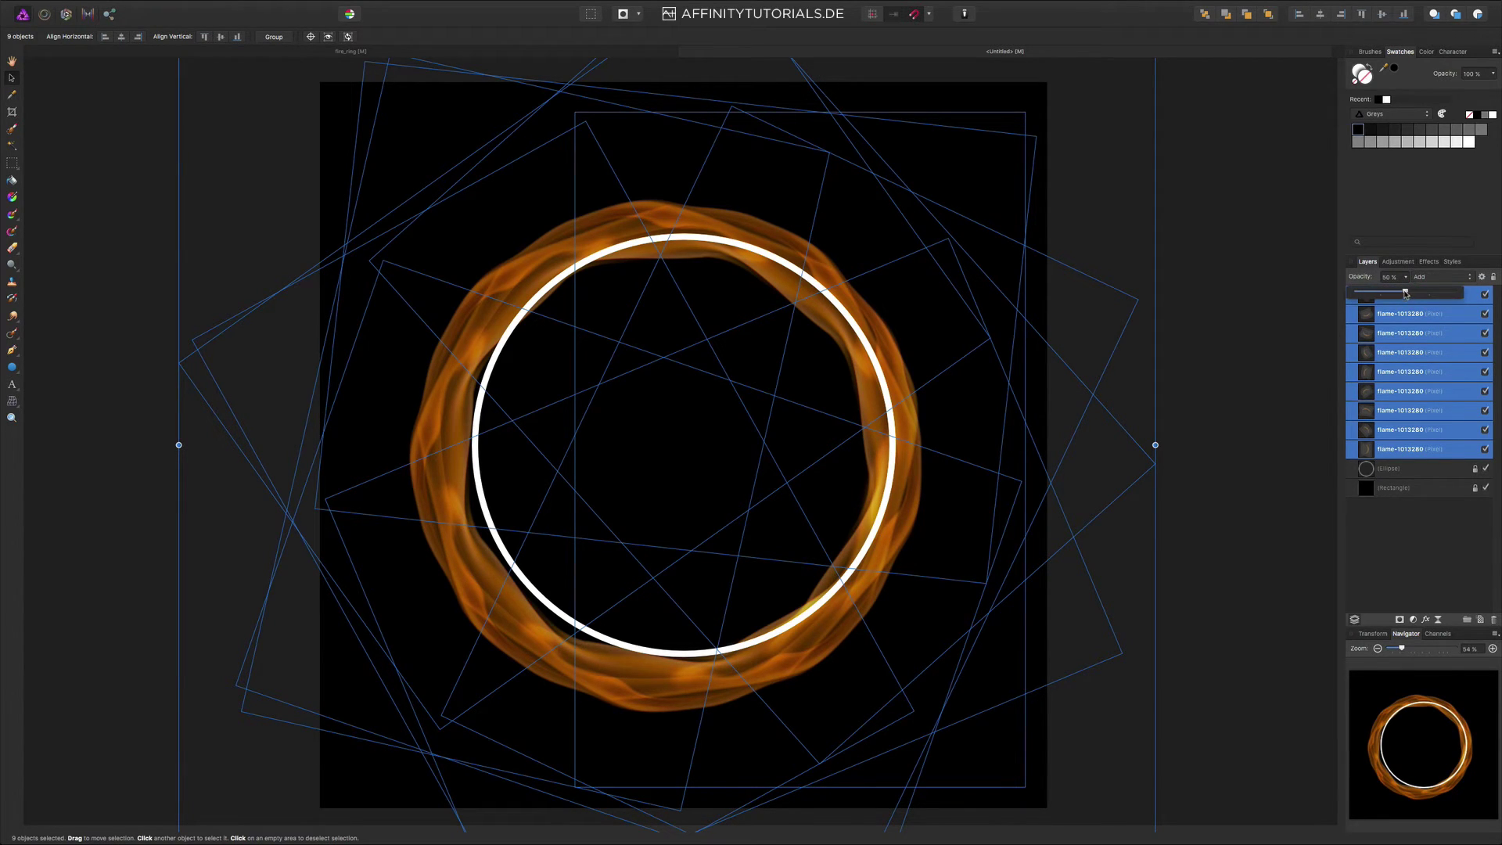
mouse_move(1408, 293)
left_mouse_down()
mouse_move(1438, 294)
mouse_move(1406, 292)
left_mouse_up()
left_click(1397, 530)
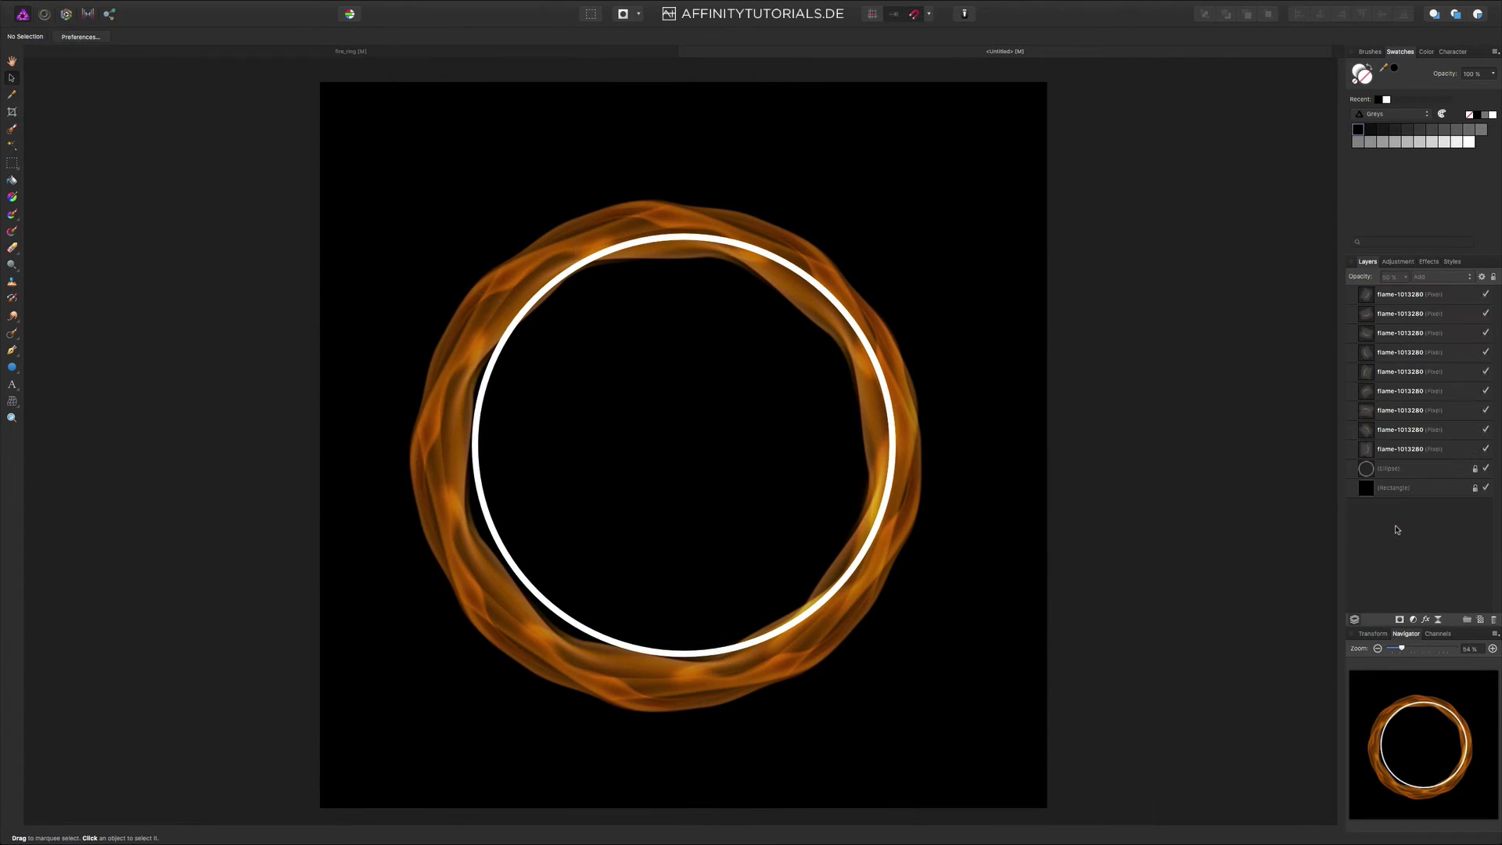
left_click(1456, 295)
left_click(1456, 449, "shift")
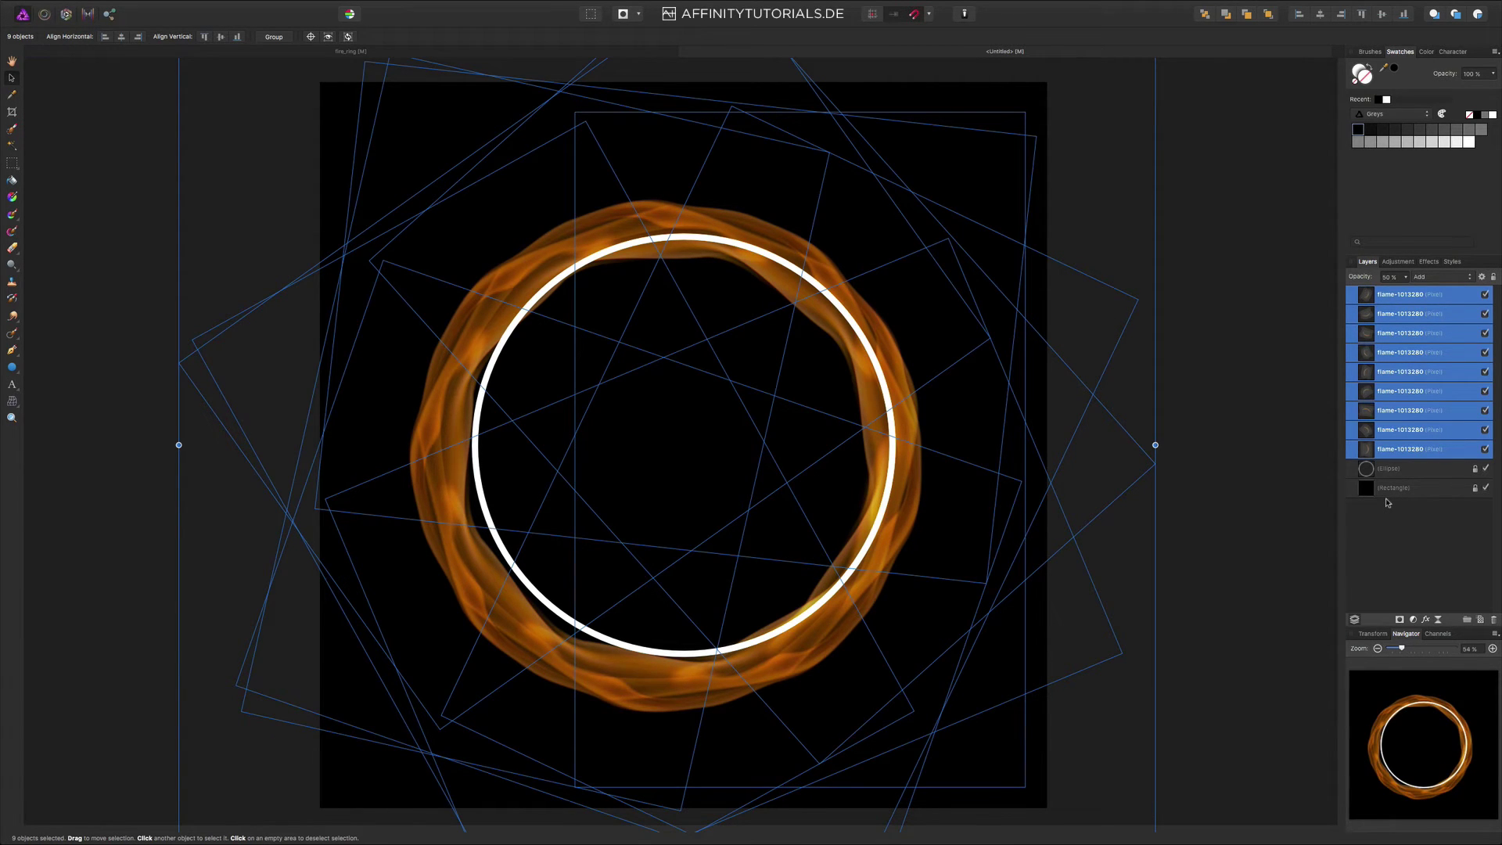
key("0")
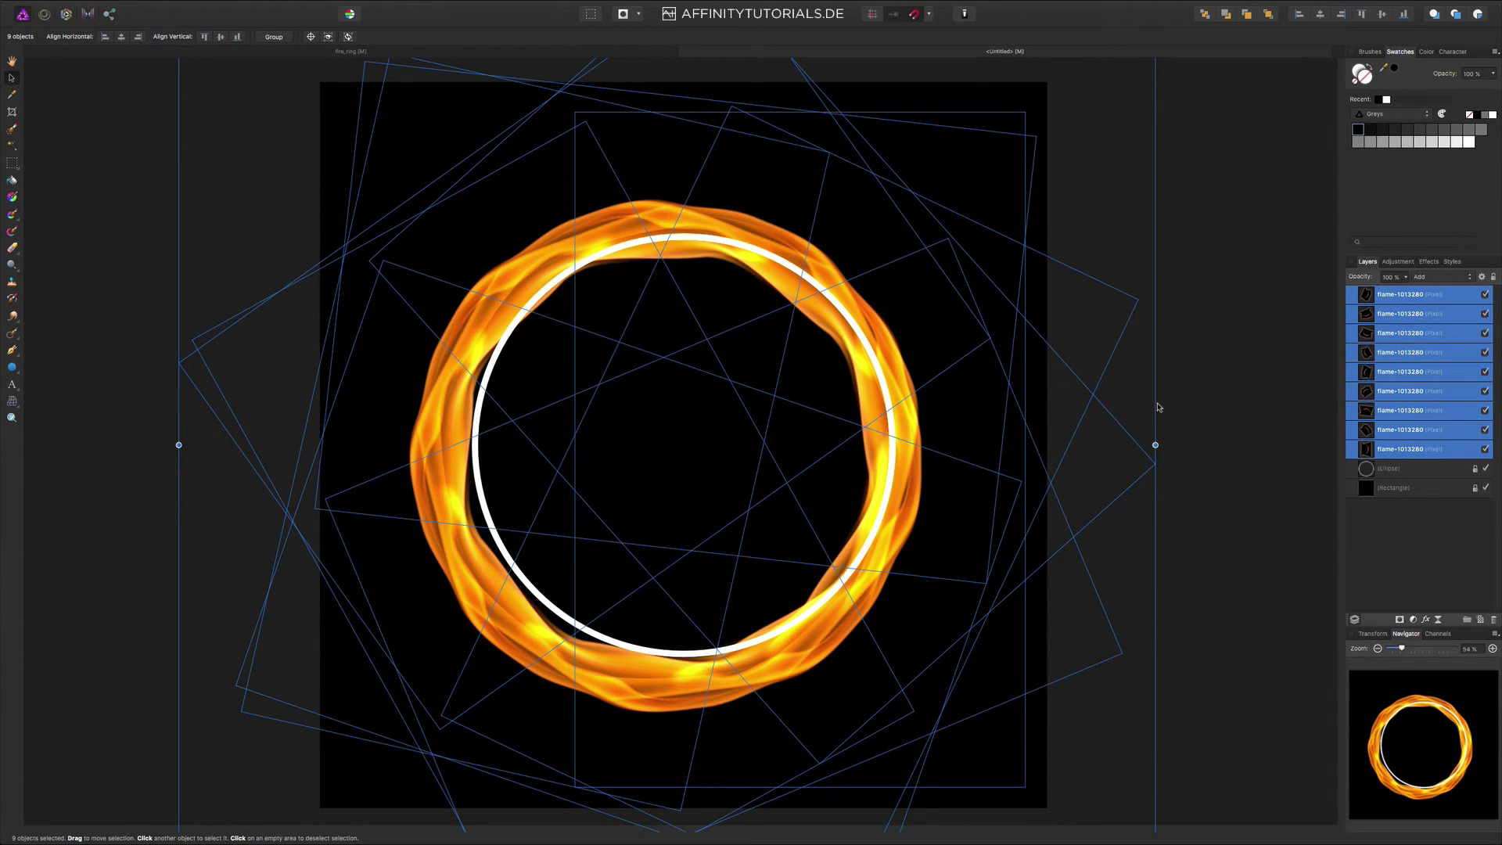
- Group the nine flame layers, centre the ring on the canvas and hide the white guide circle
key("super")
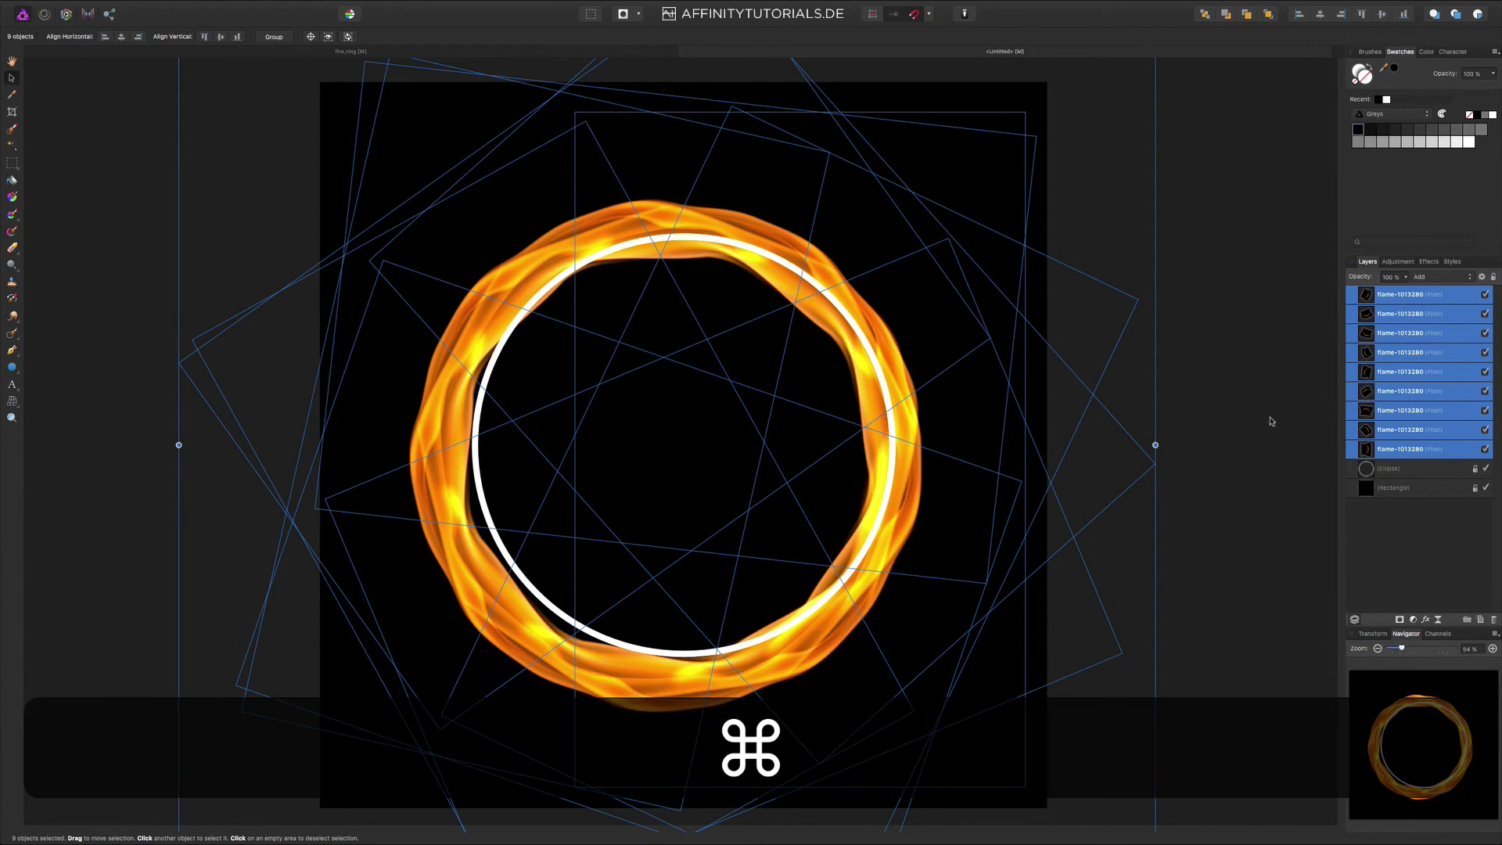
key("super+g")
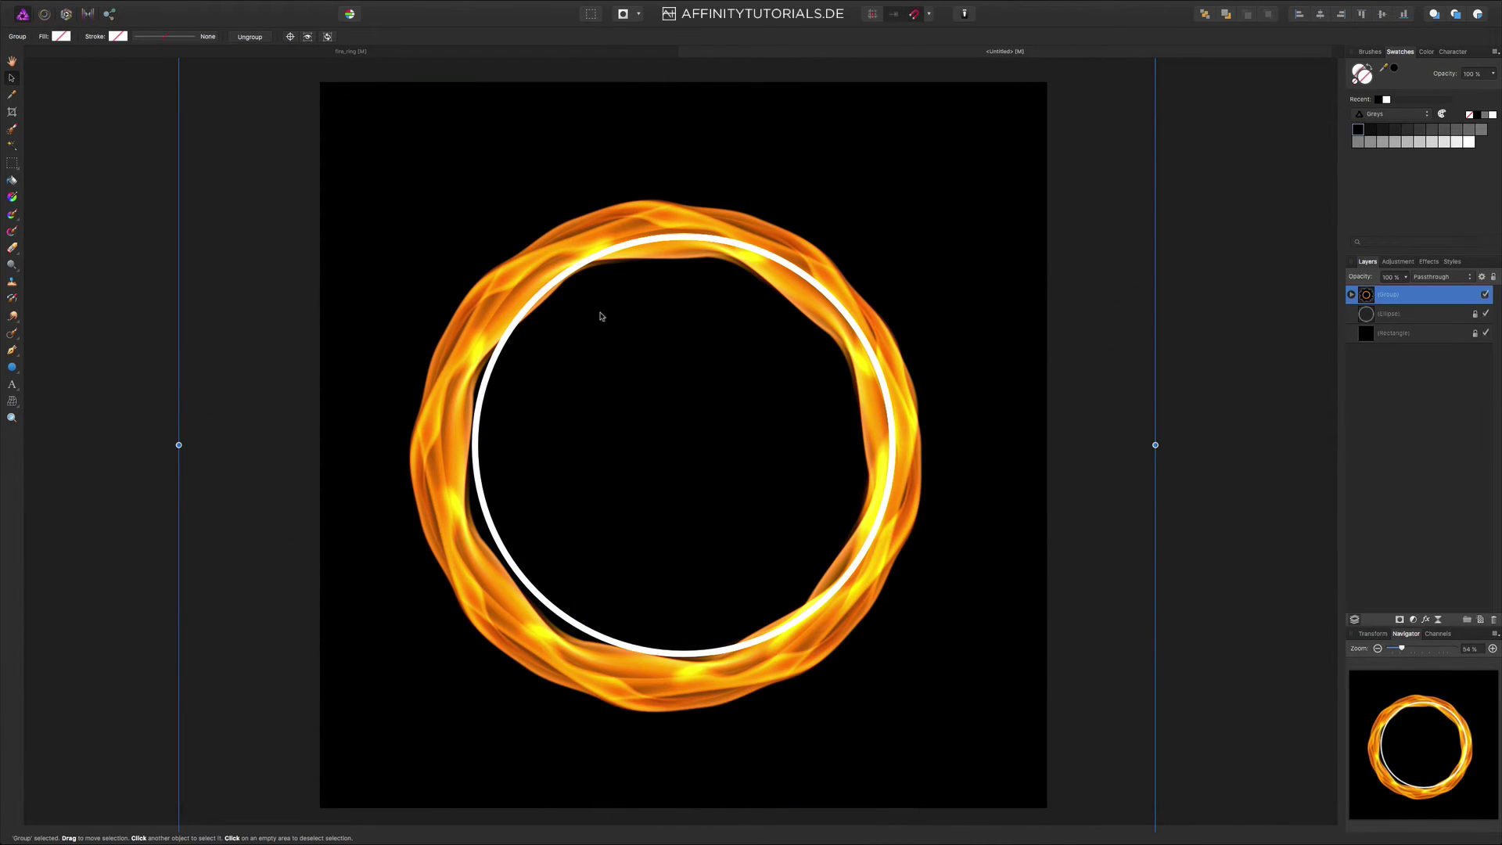
left_click_drag(873, 436, 891, 429)
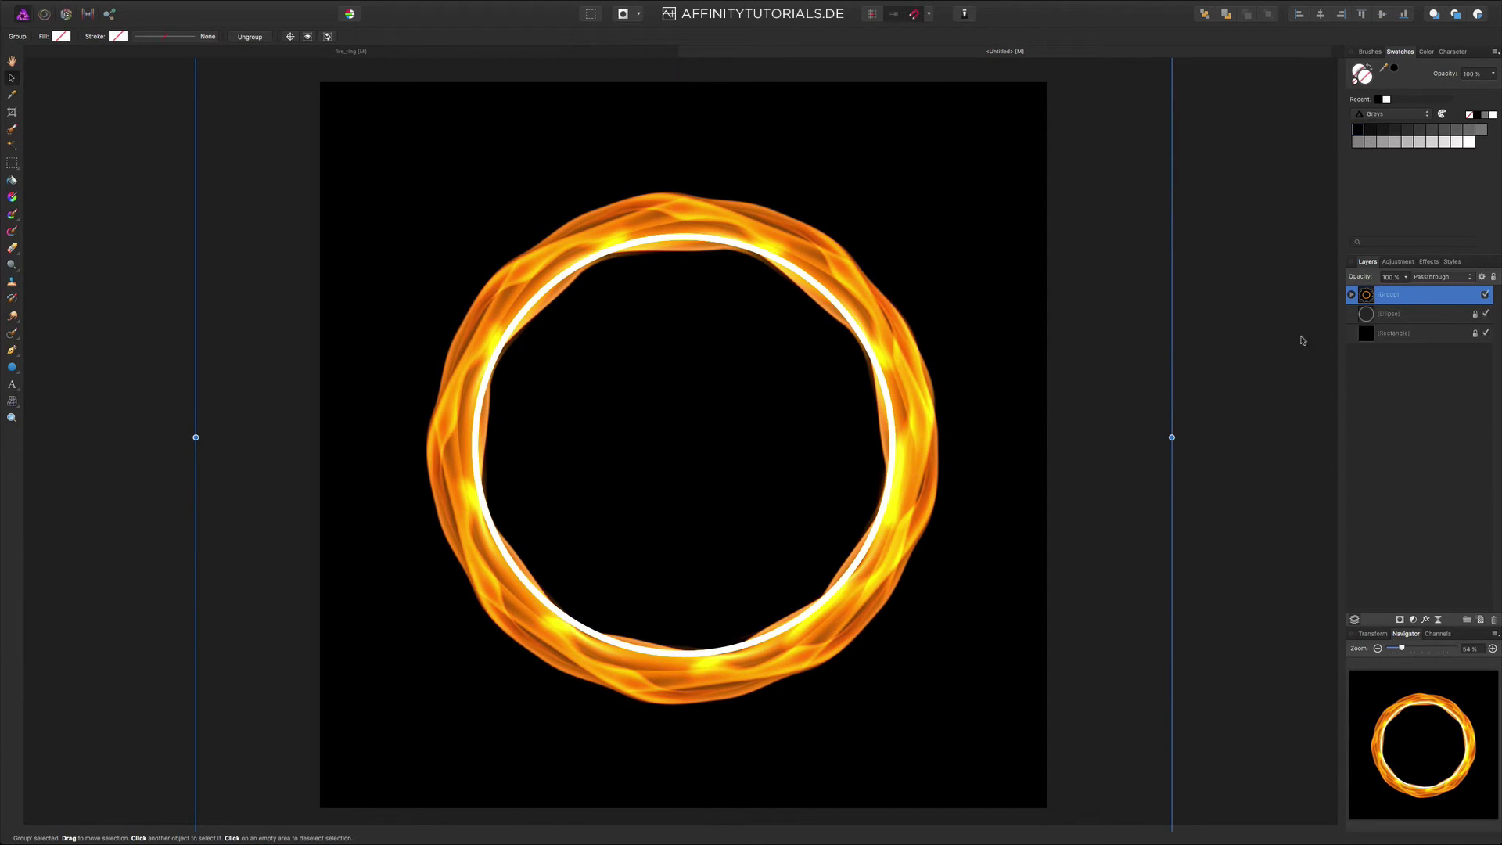
left_click(1451, 316)
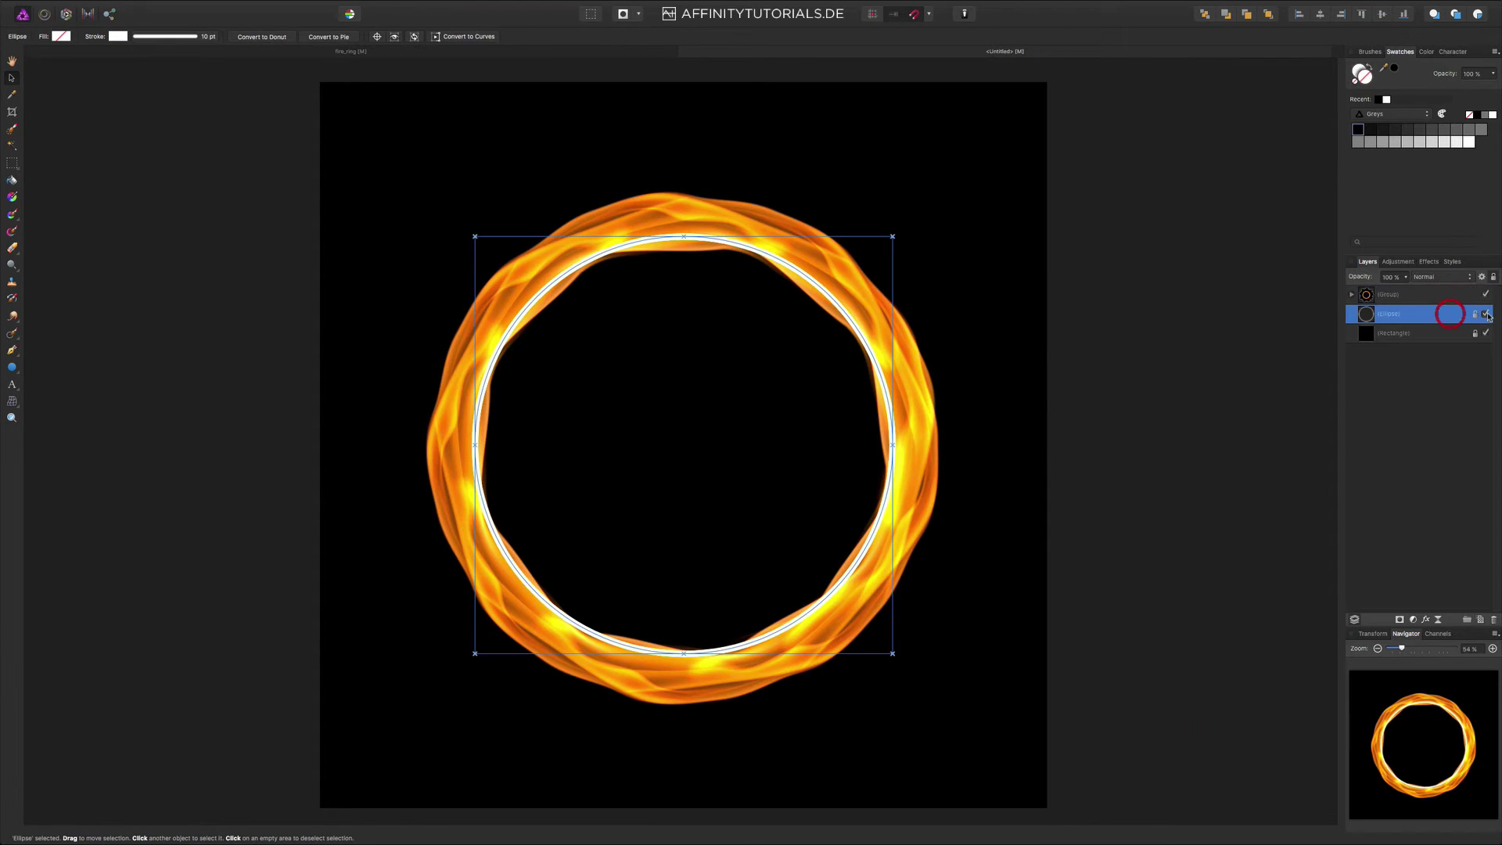
left_click(1487, 315)
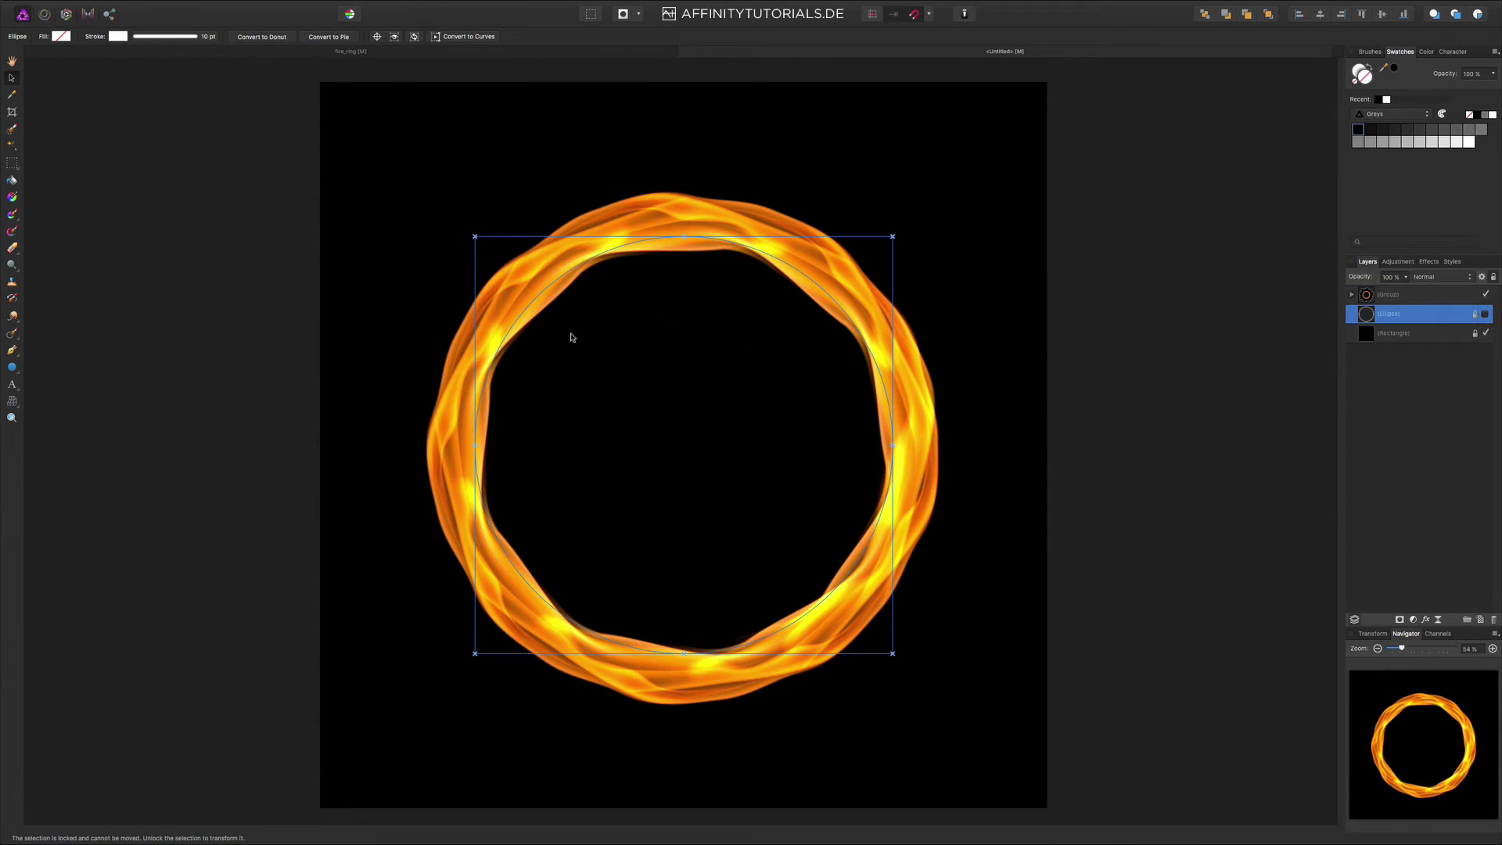
- Shrink the fire ring slightly around its centre, then expand the group and select its first flame
left_click(665, 215)
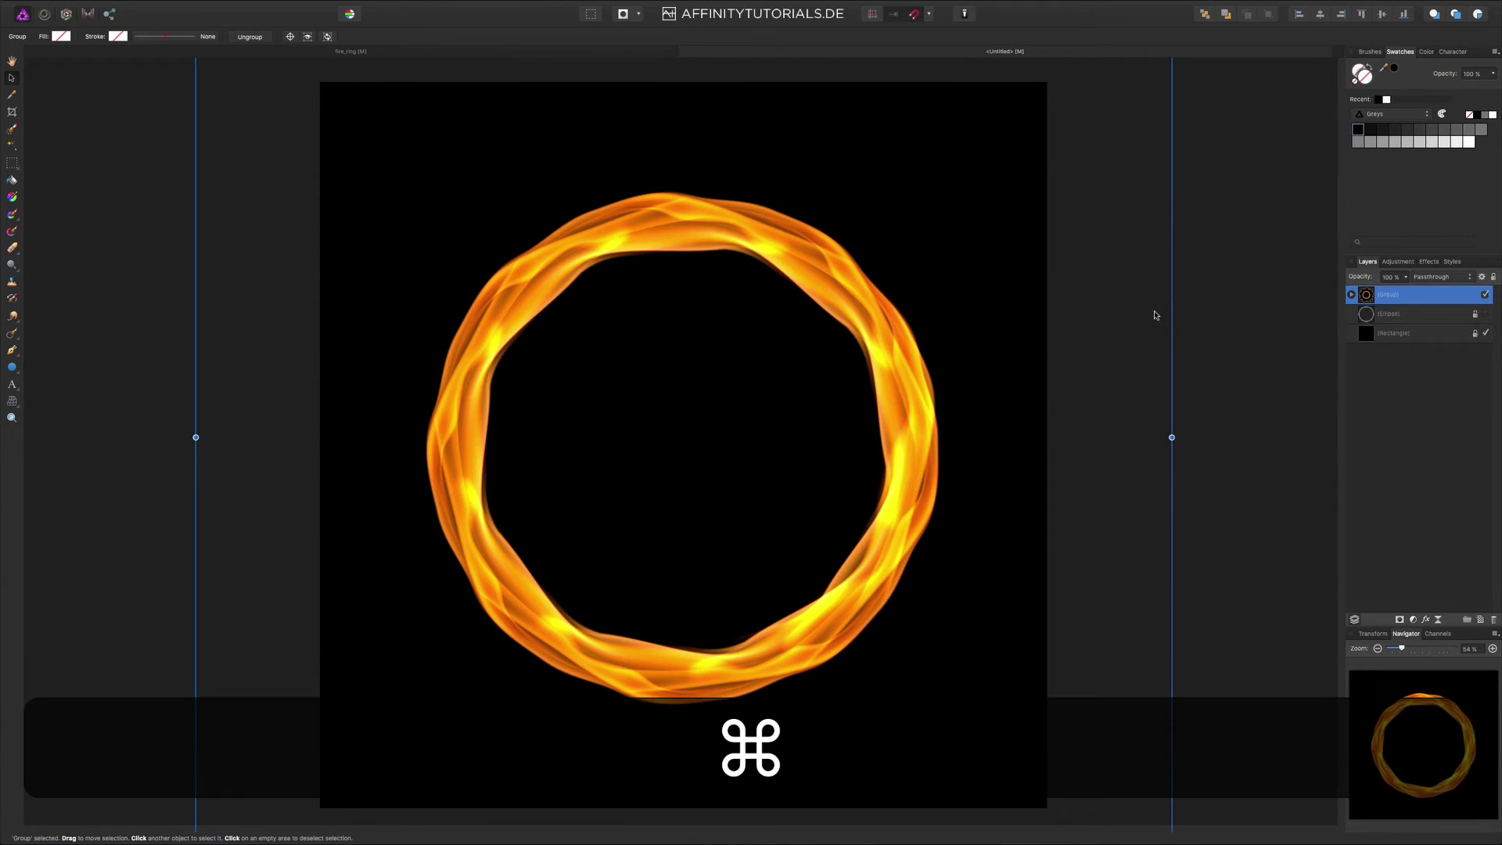
key("super+minus")
key("super+minus")
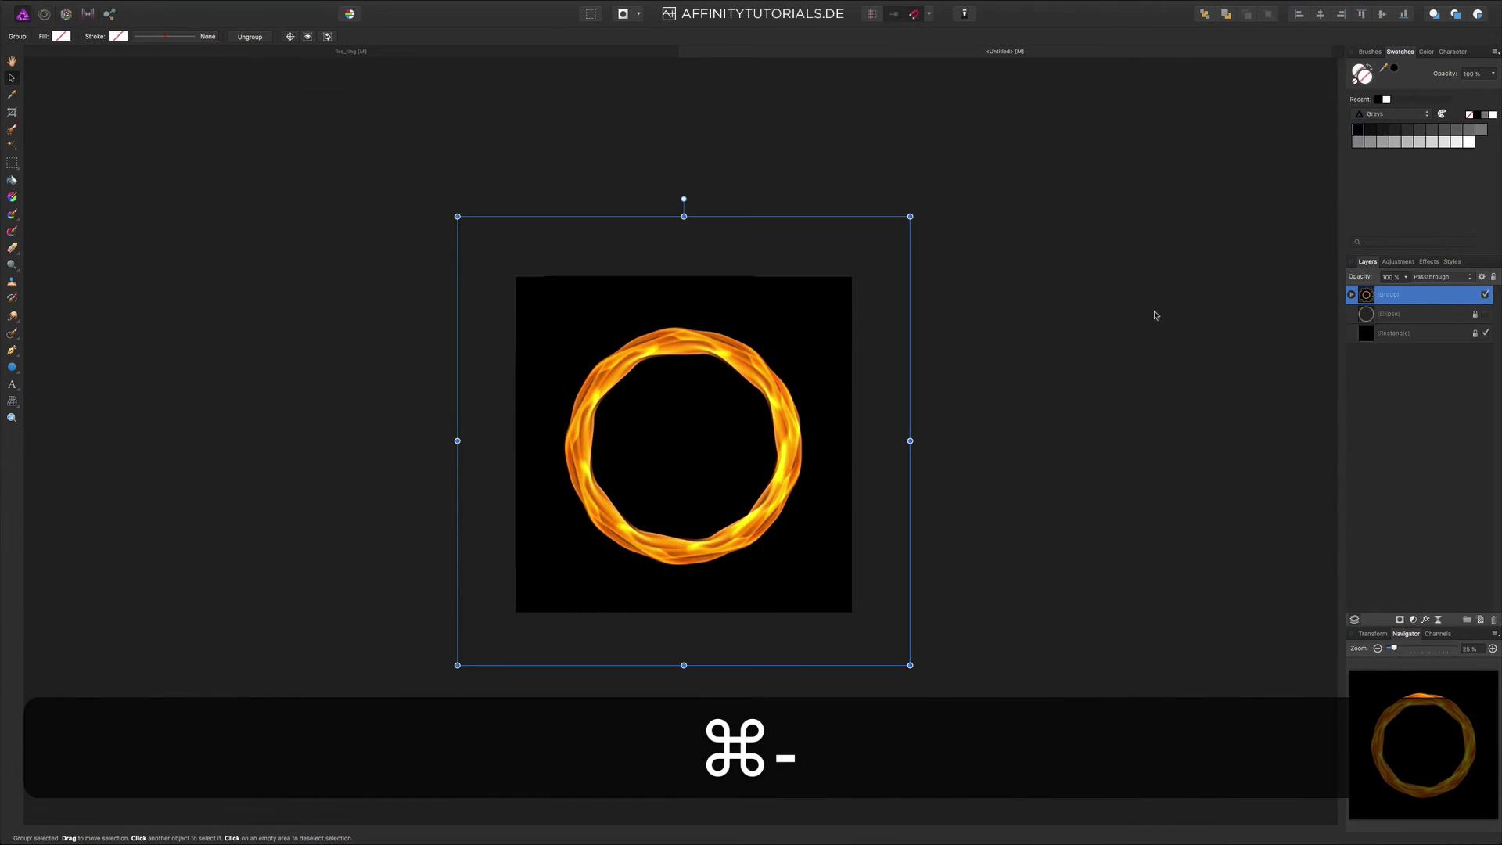
left_click_drag(896, 233, 861, 263)
key("super+0")
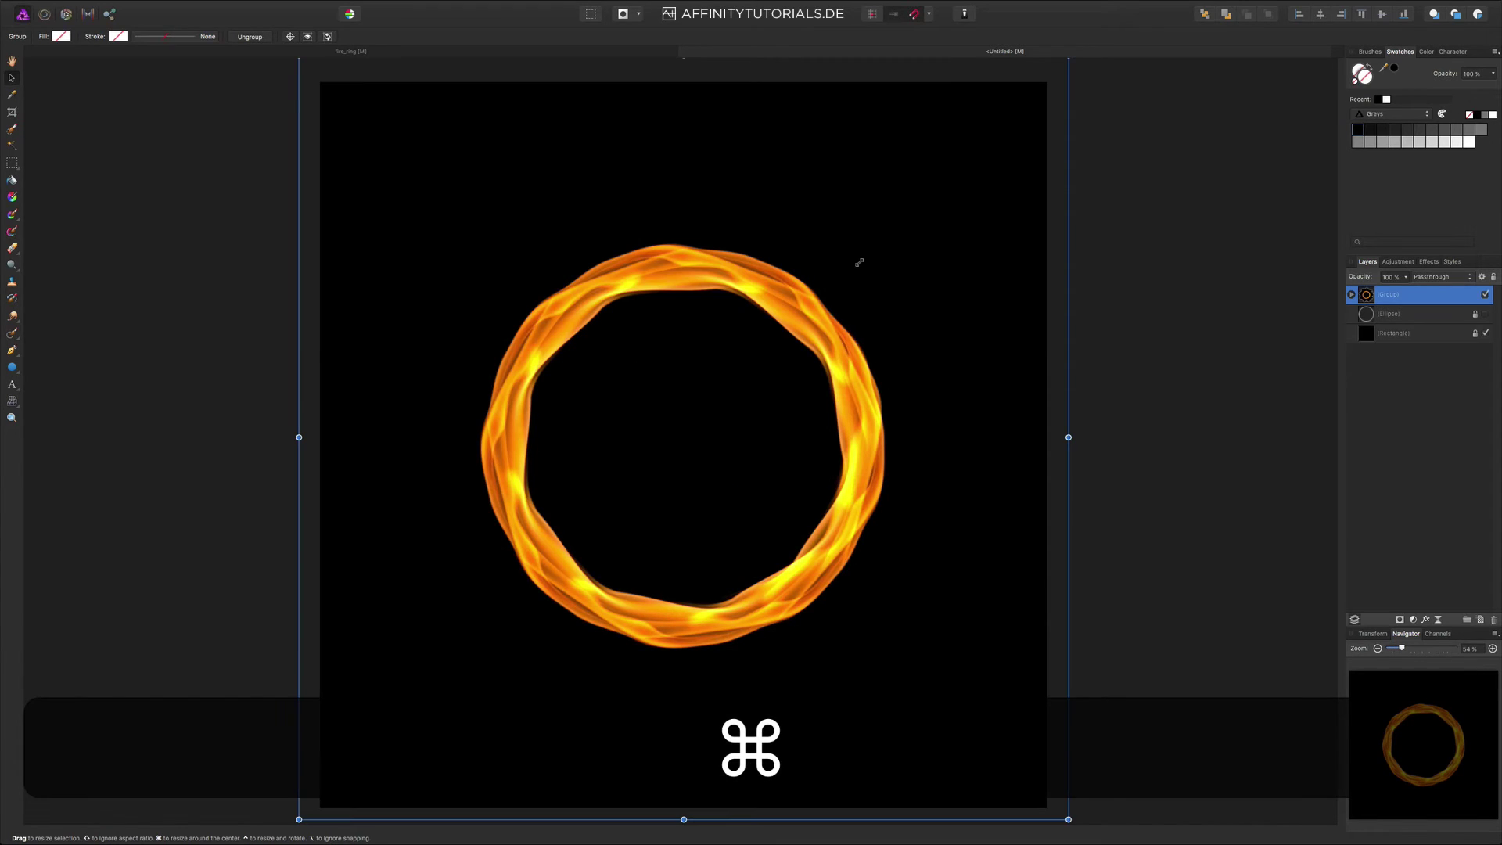
left_click(1154, 395)
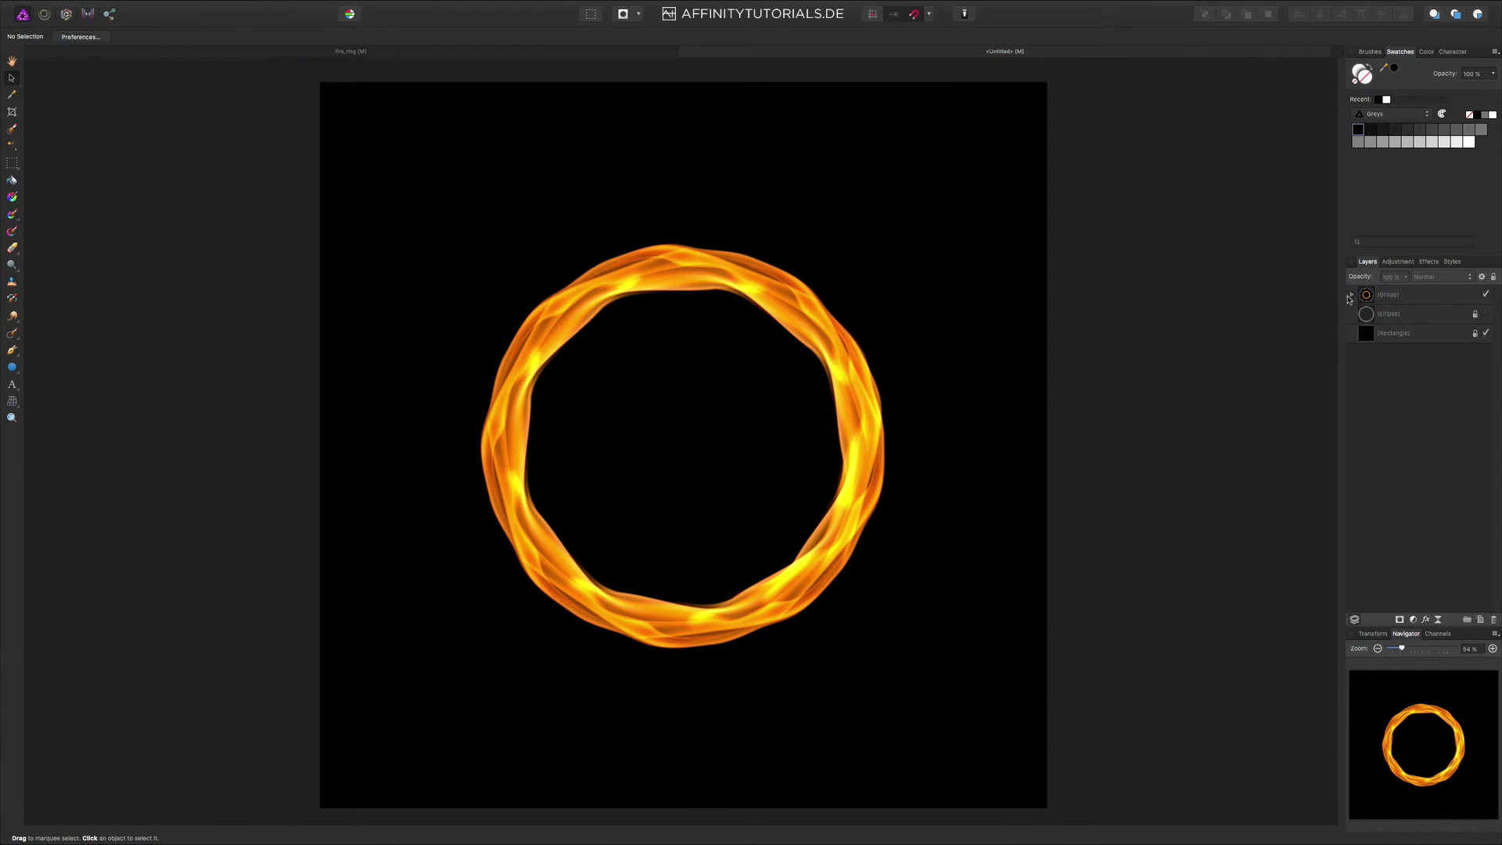
left_click(1352, 295)
left_click(1466, 317)
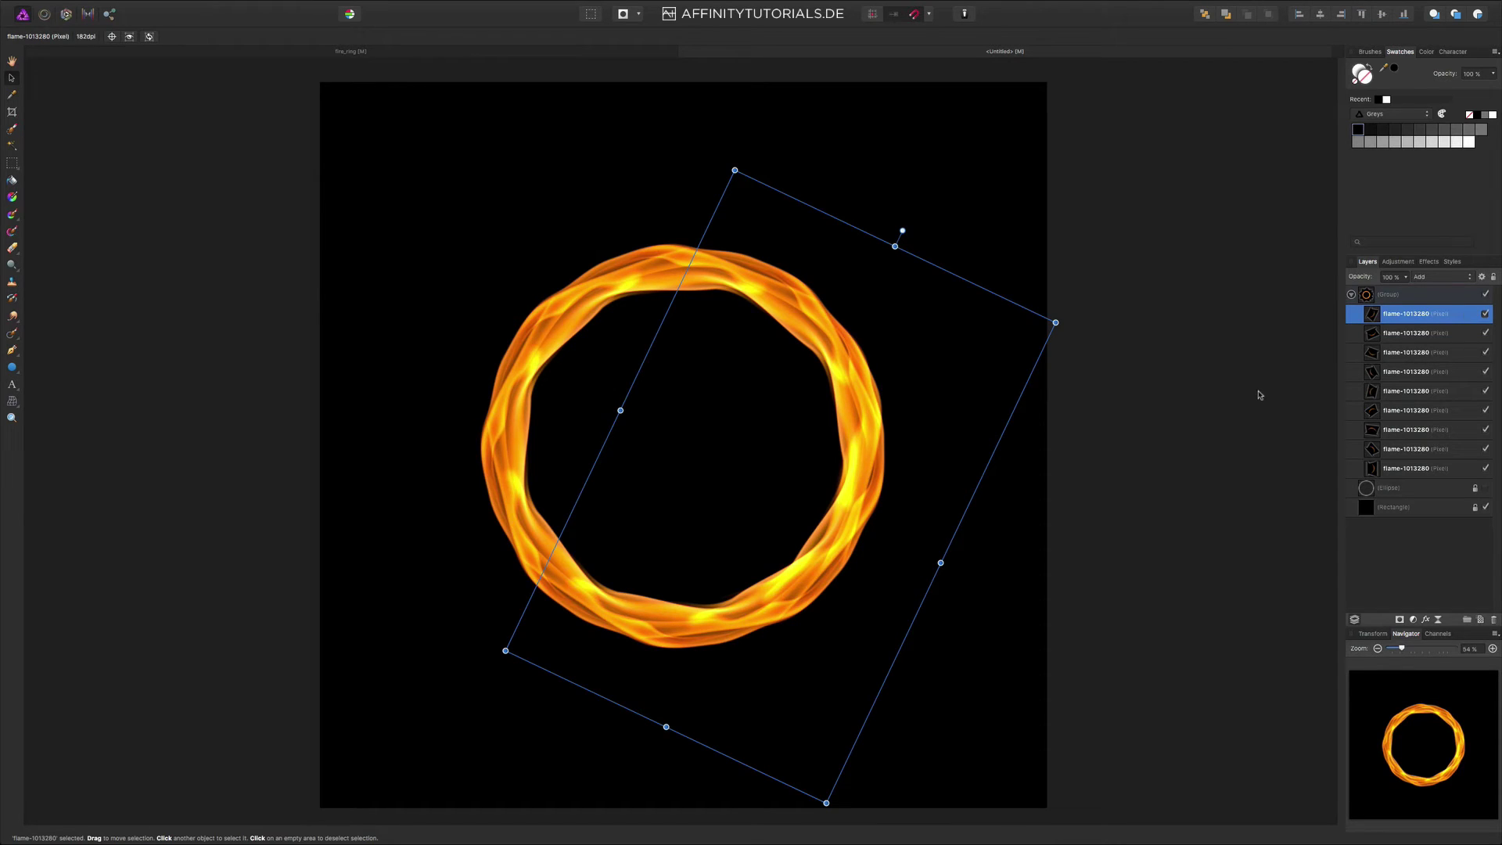
- Duplicate a flame layer, then move, widen and resize the copy along the ring's right edge
key("super")
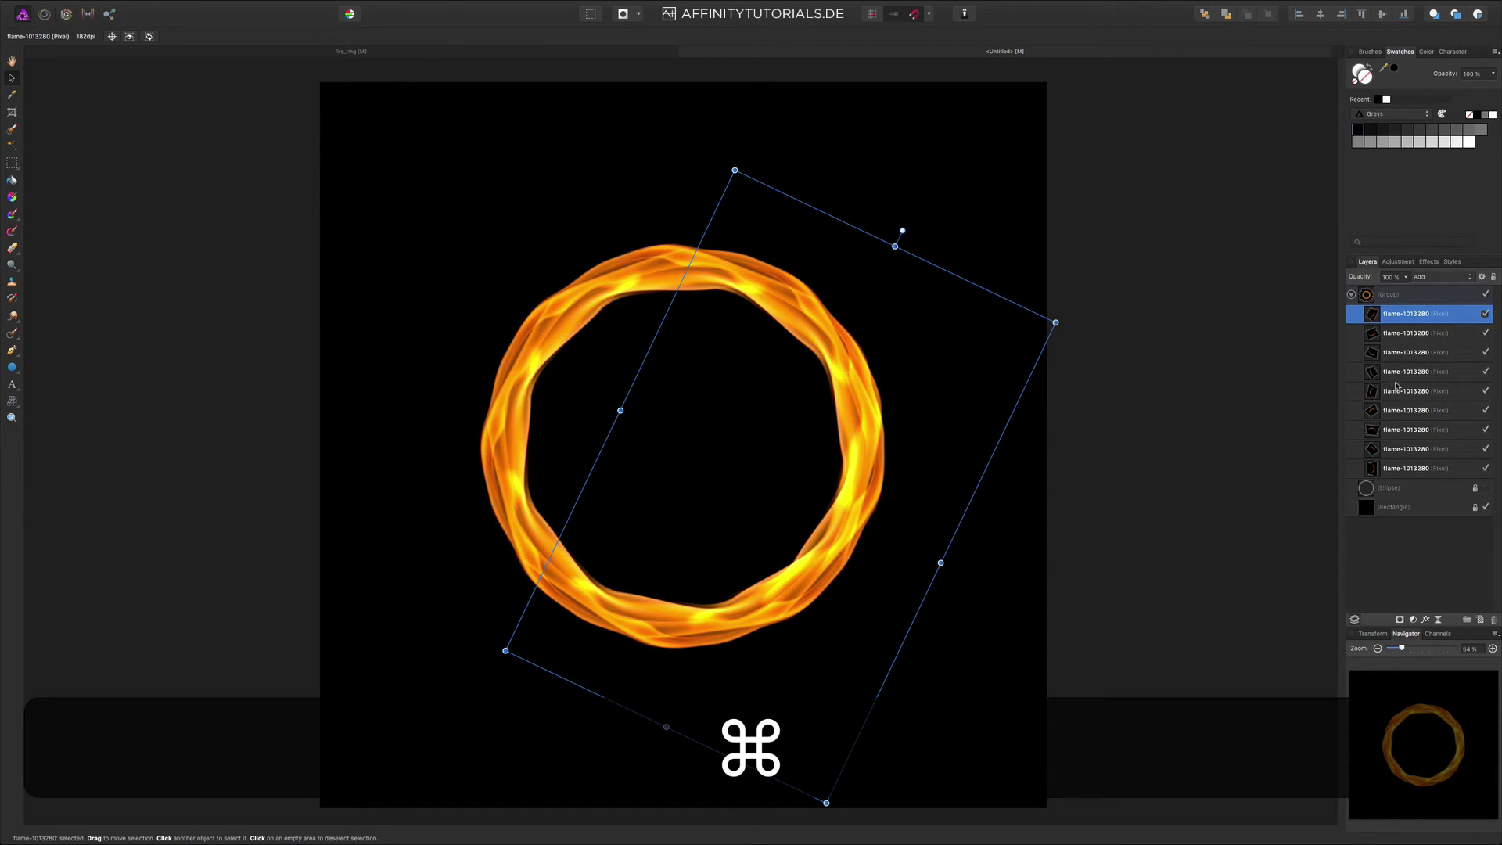
key("super+j")
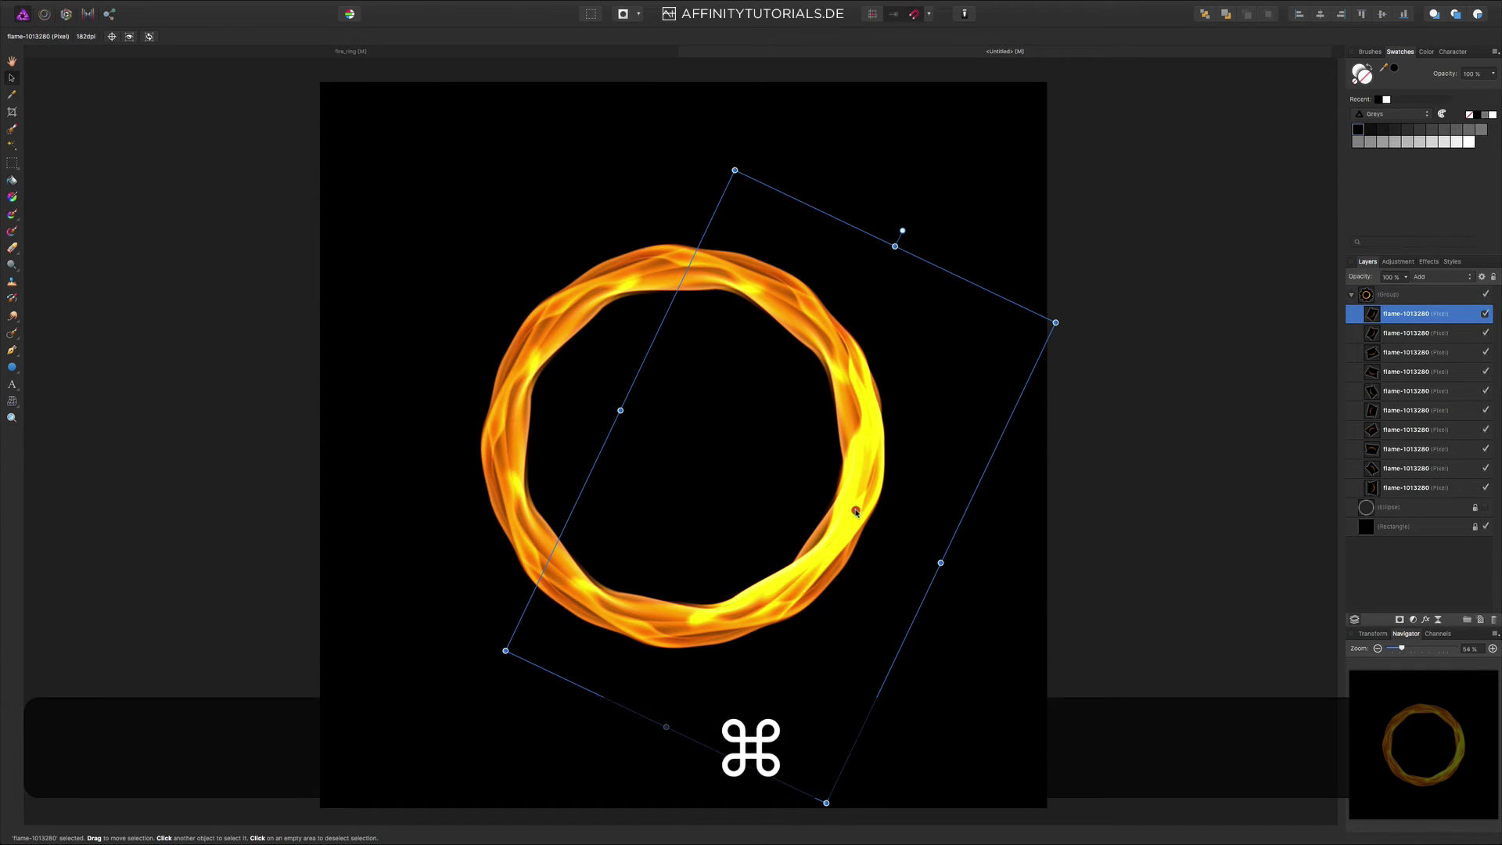
left_click_drag(856, 512, 865, 459)
left_click_drag(632, 365, 575, 338)
mouse_move(865, 457)
left_mouse_down()
mouse_move(872, 440)
mouse_move(869, 461)
left_mouse_up()
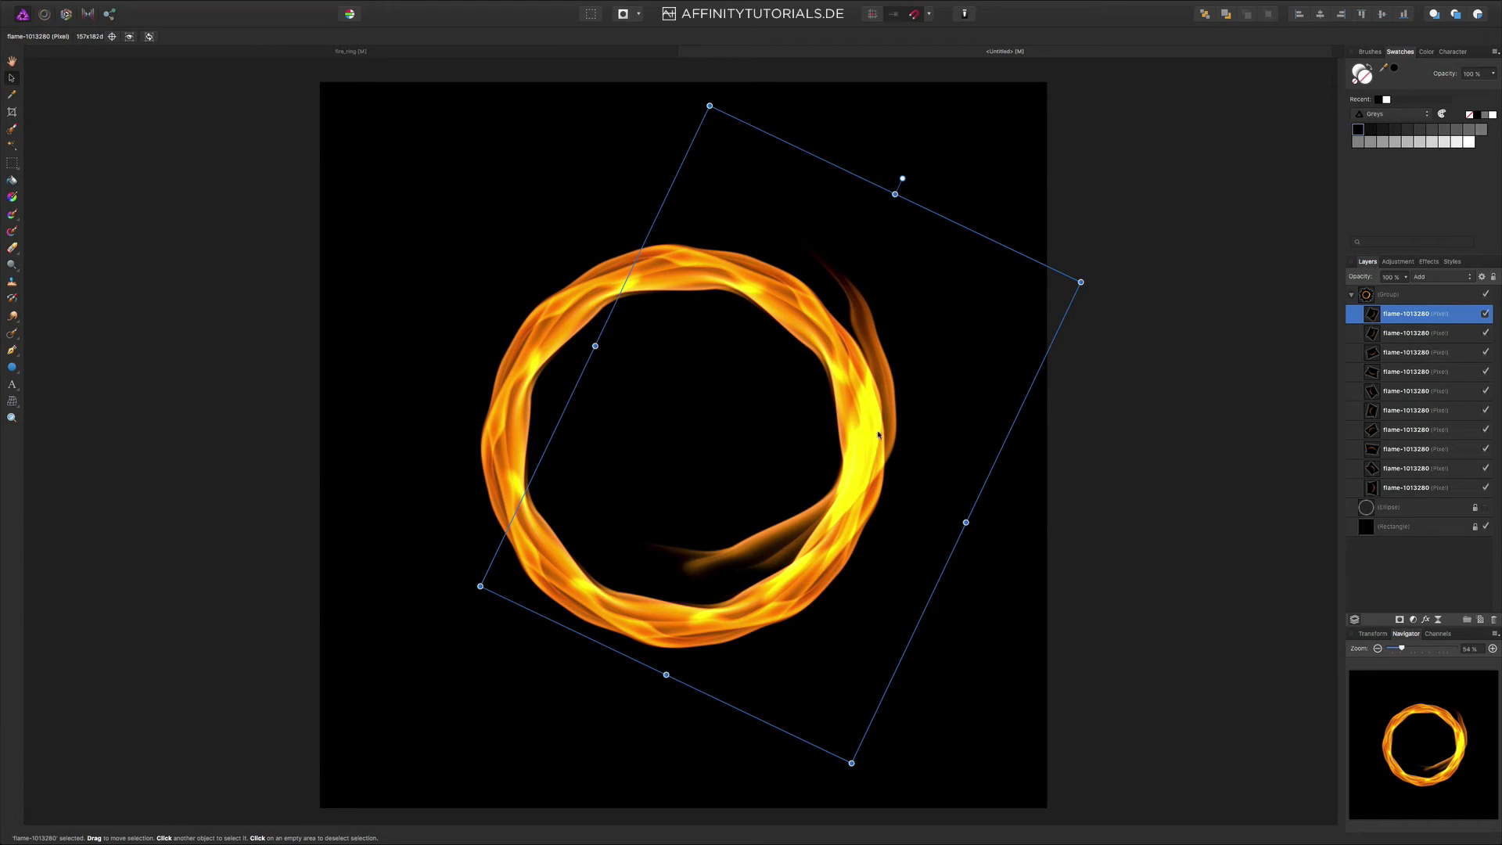
mouse_move(868, 462)
left_mouse_down()
mouse_move(872, 435)
mouse_move(875, 467)
left_mouse_up()
left_click_drag(904, 200, 915, 173)
left_click_drag(873, 382, 866, 395)
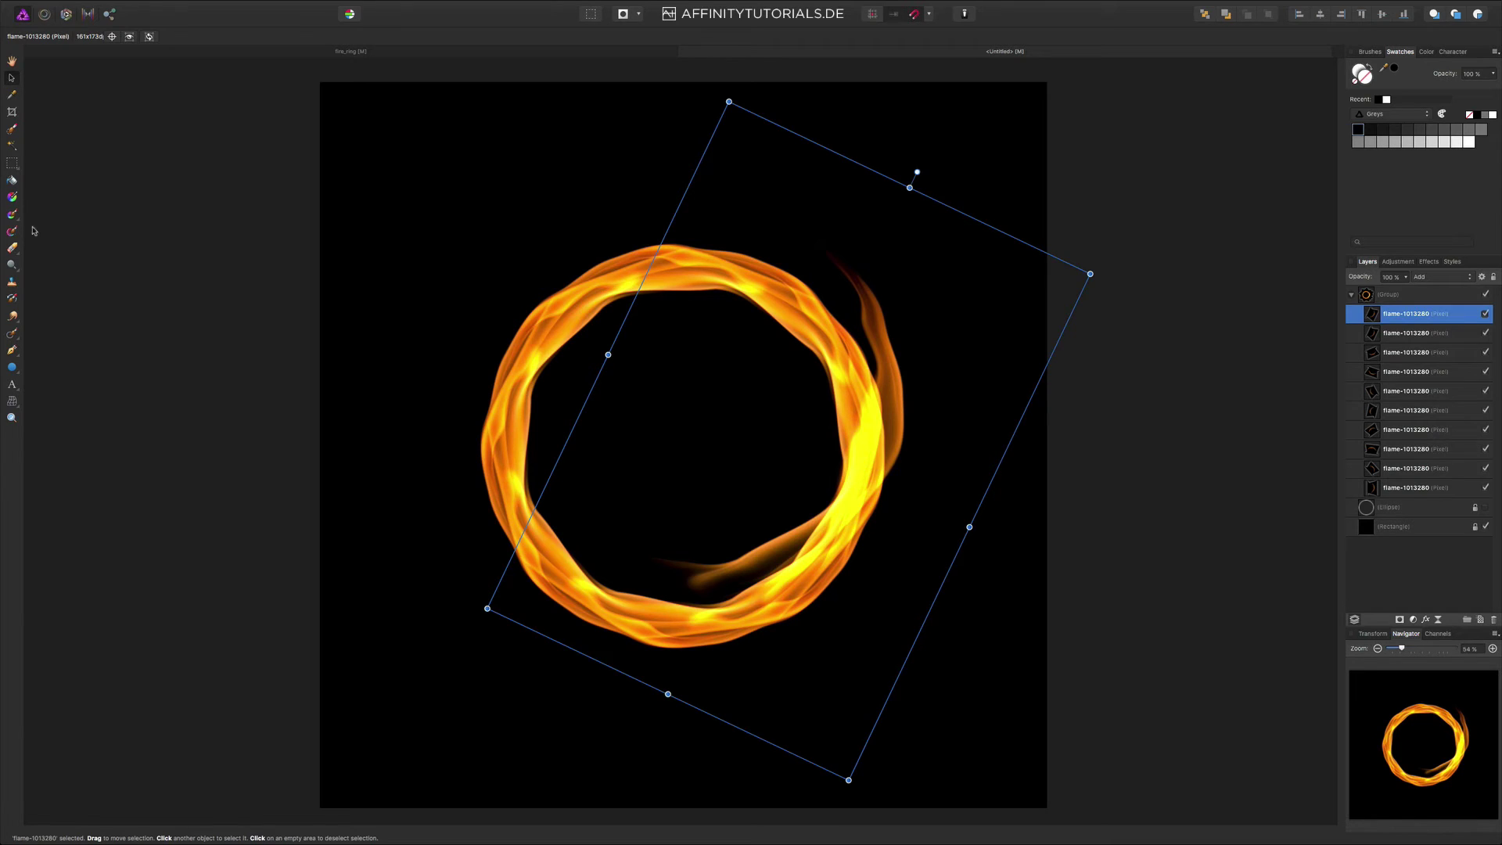
- Erase the wisp's tail inside the lower ring and duplicate the wisp layer for extra glow
key("e")
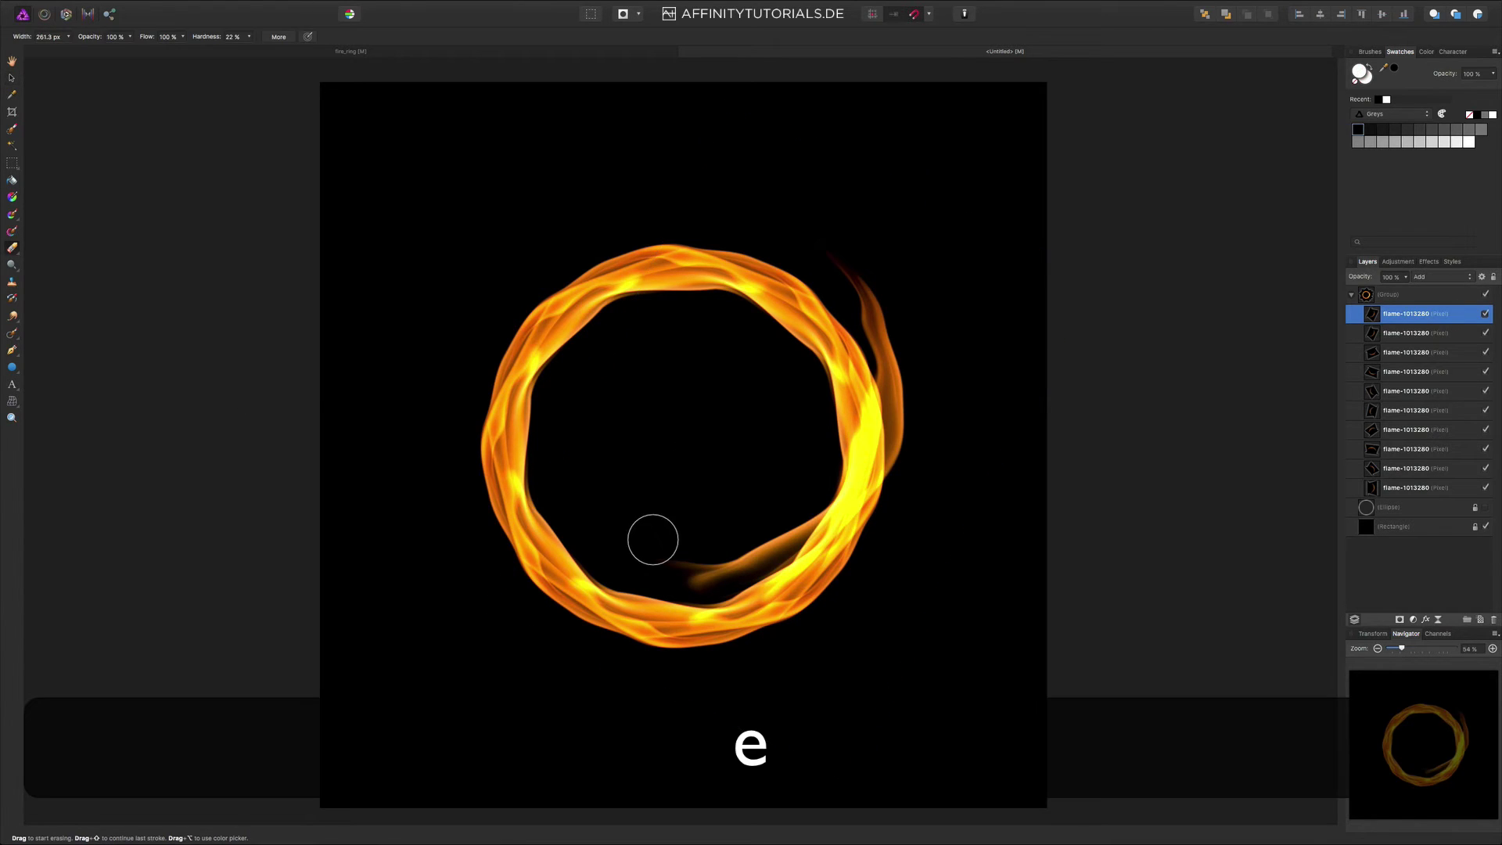
mouse_move(600, 569)
left_mouse_down()
mouse_move(745, 556)
mouse_move(810, 510)
mouse_move(805, 539)
mouse_move(835, 427)
left_mouse_up()
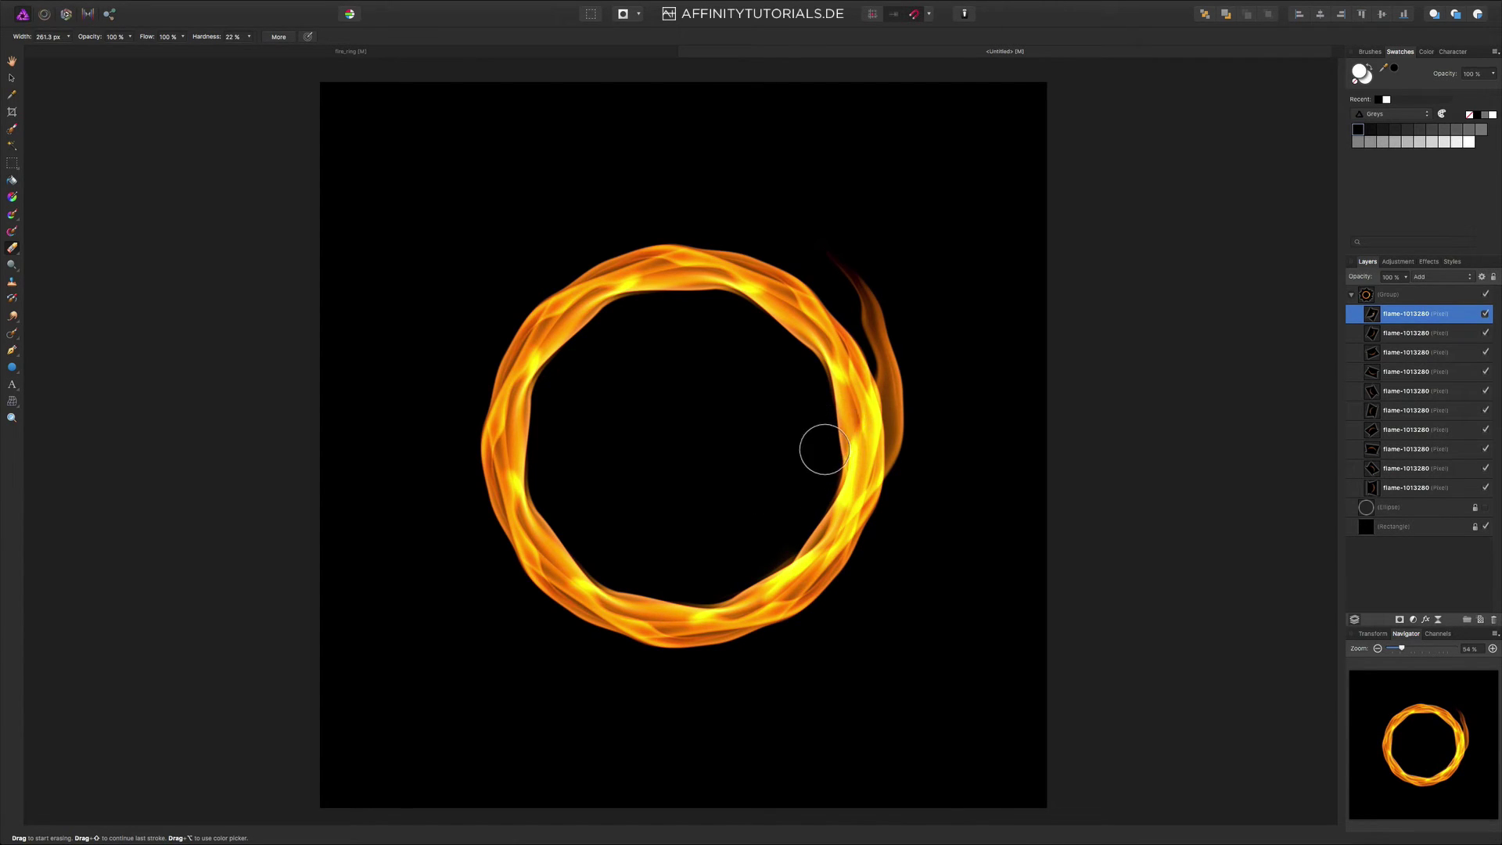
key("v")
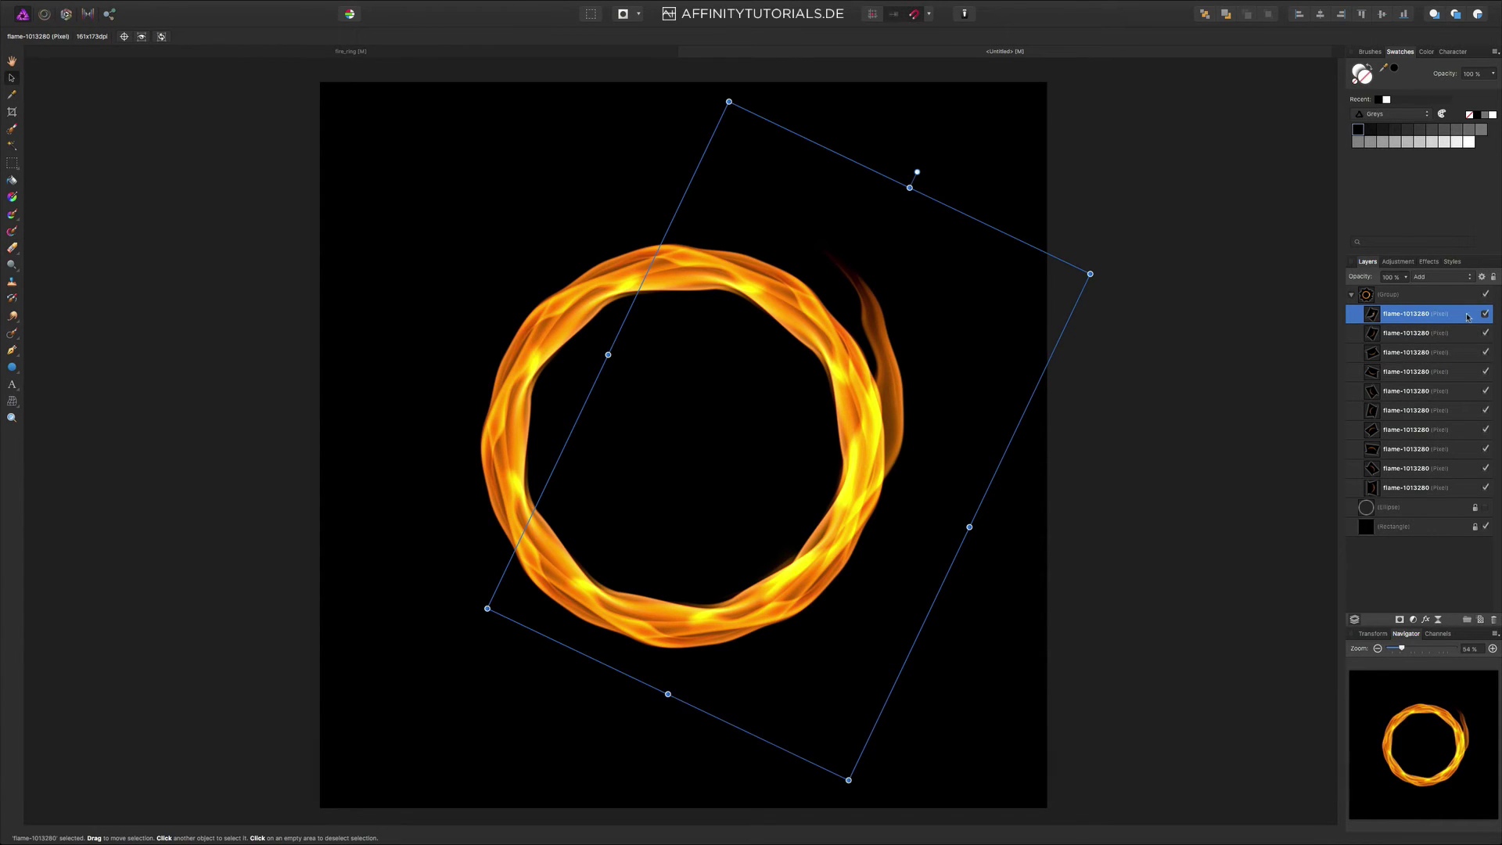
key("super")
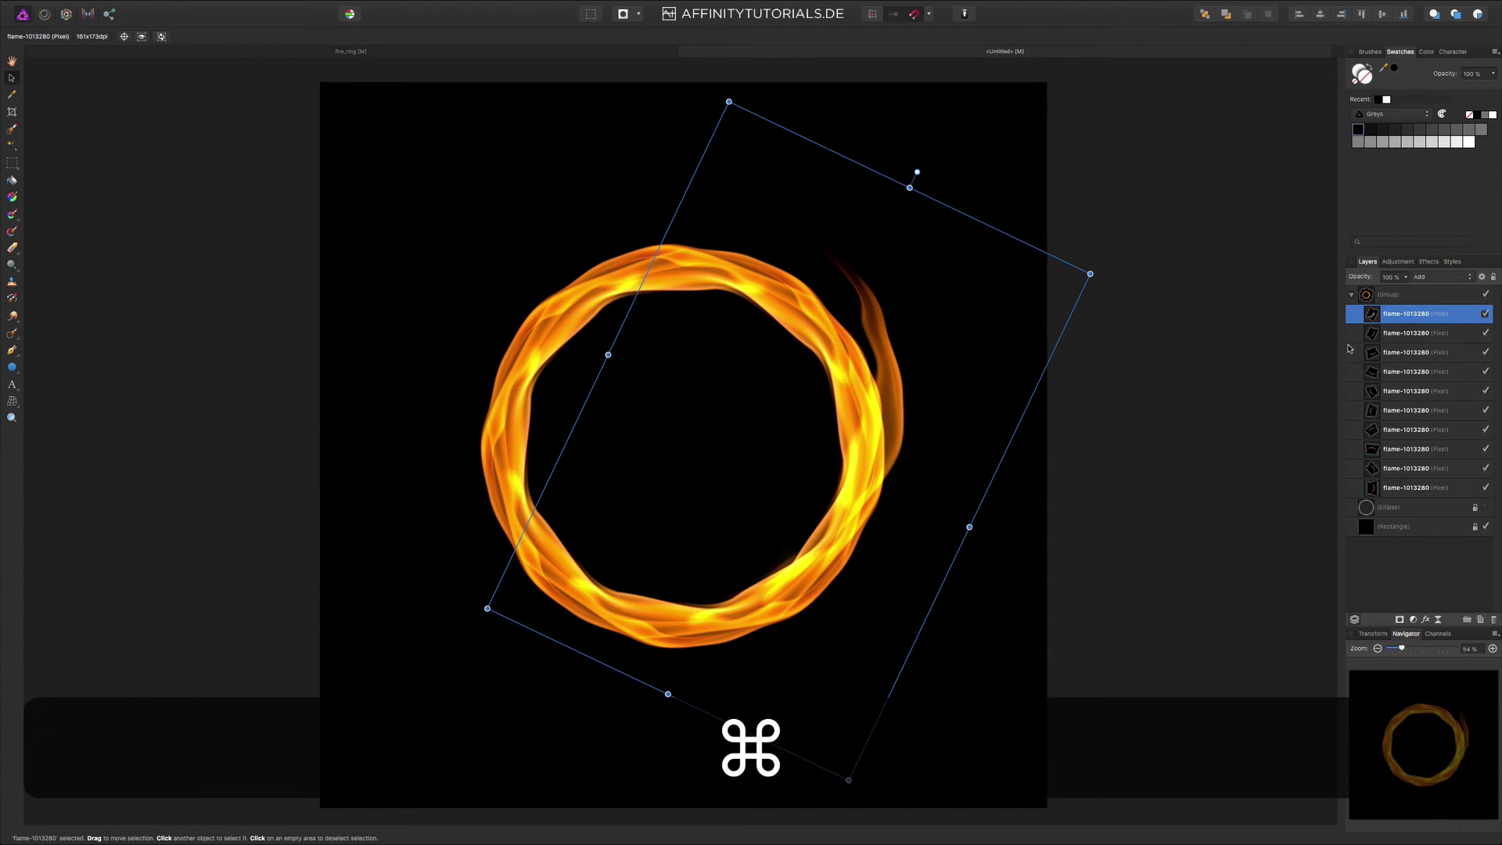
key("super+j")
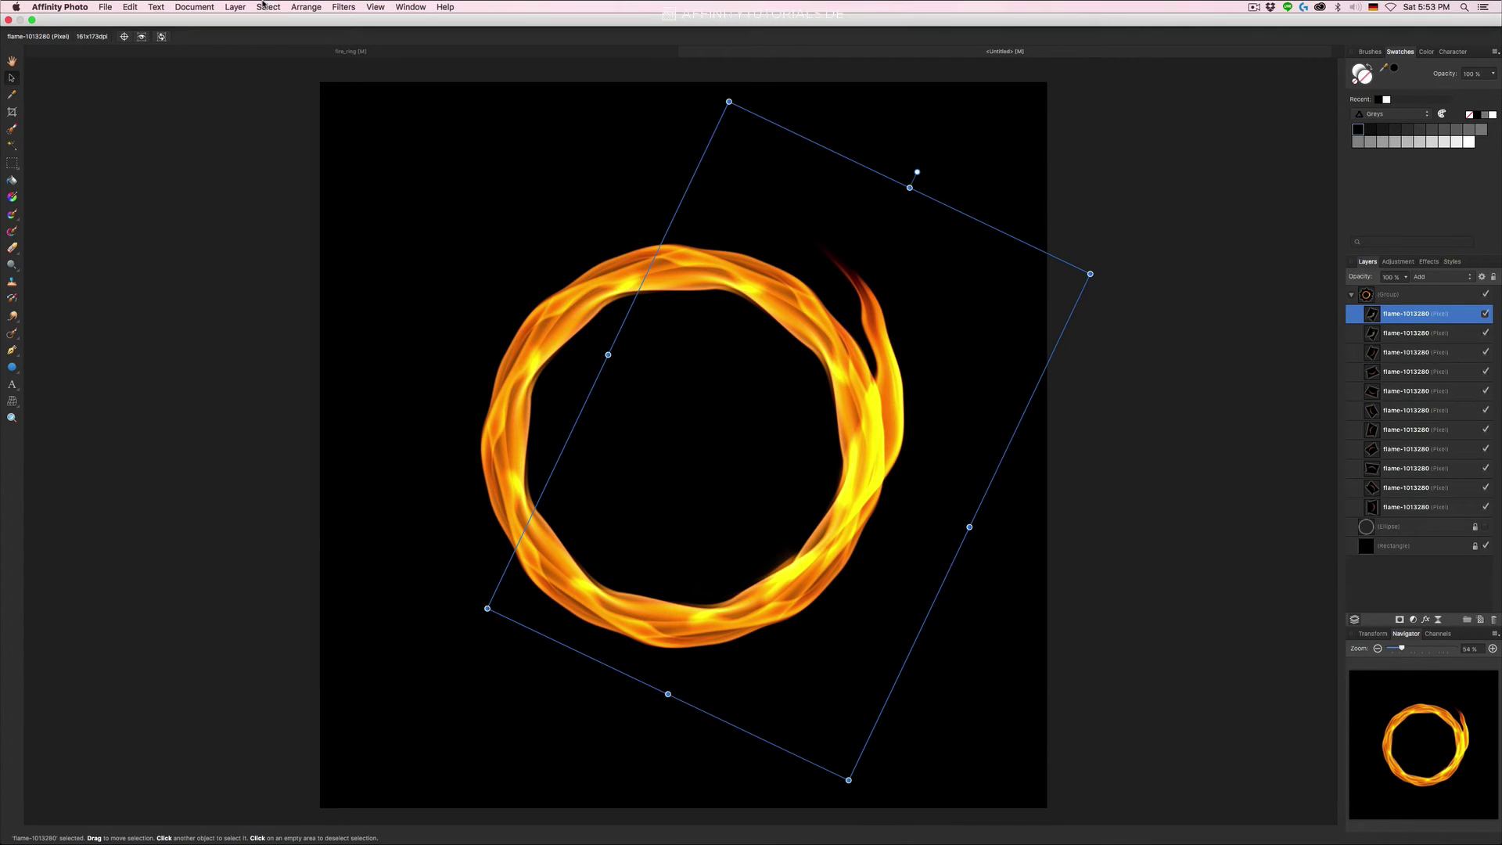
- Rearrange the wisp copy, move it to the ring's inner left, scale it down and deselect it
left_click(305, 7)
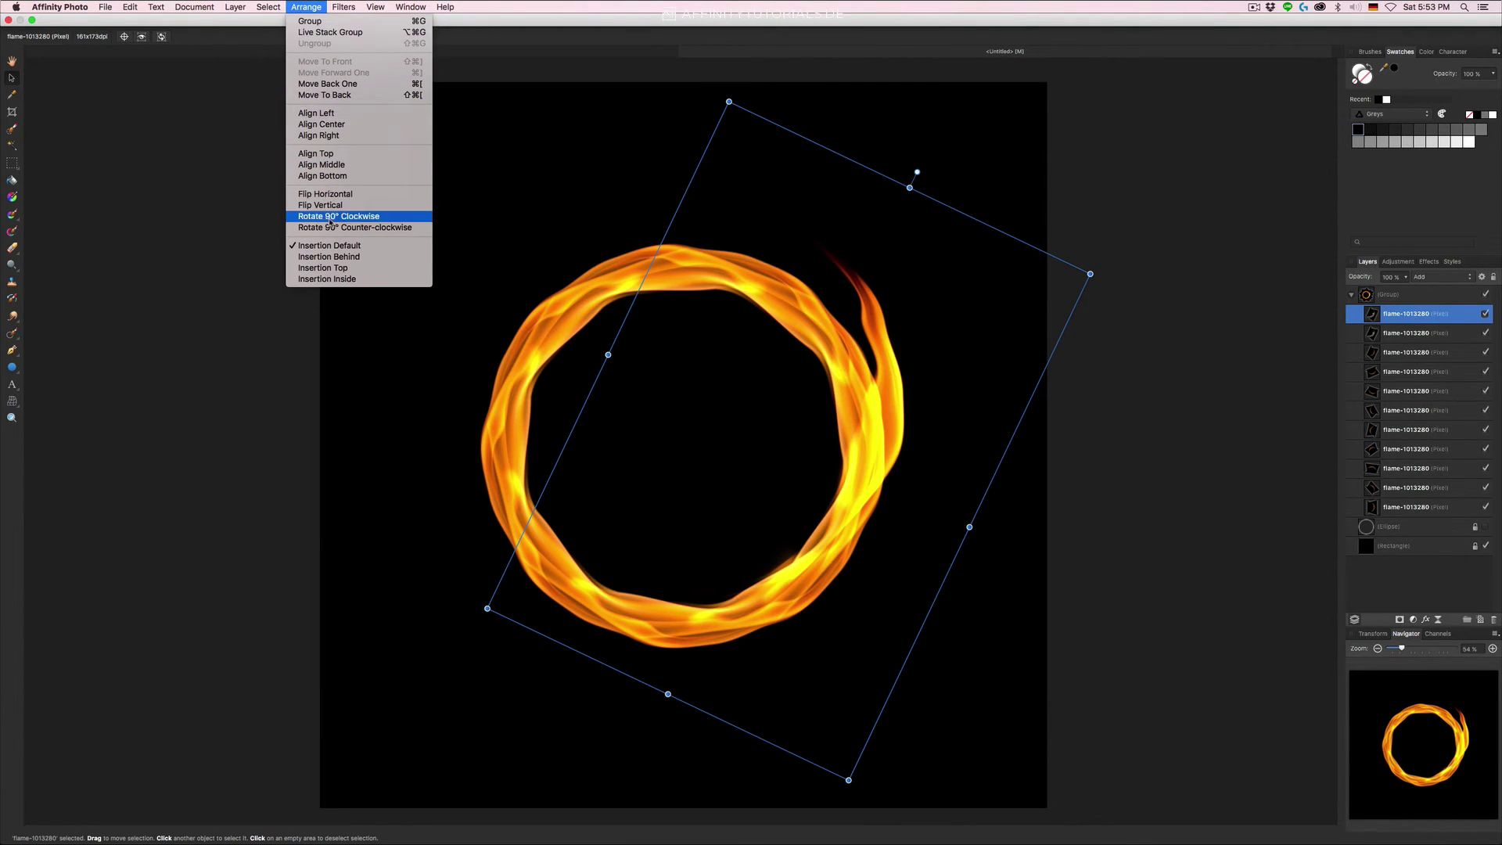
left_click(514, 254)
left_click_drag(858, 429, 562, 562)
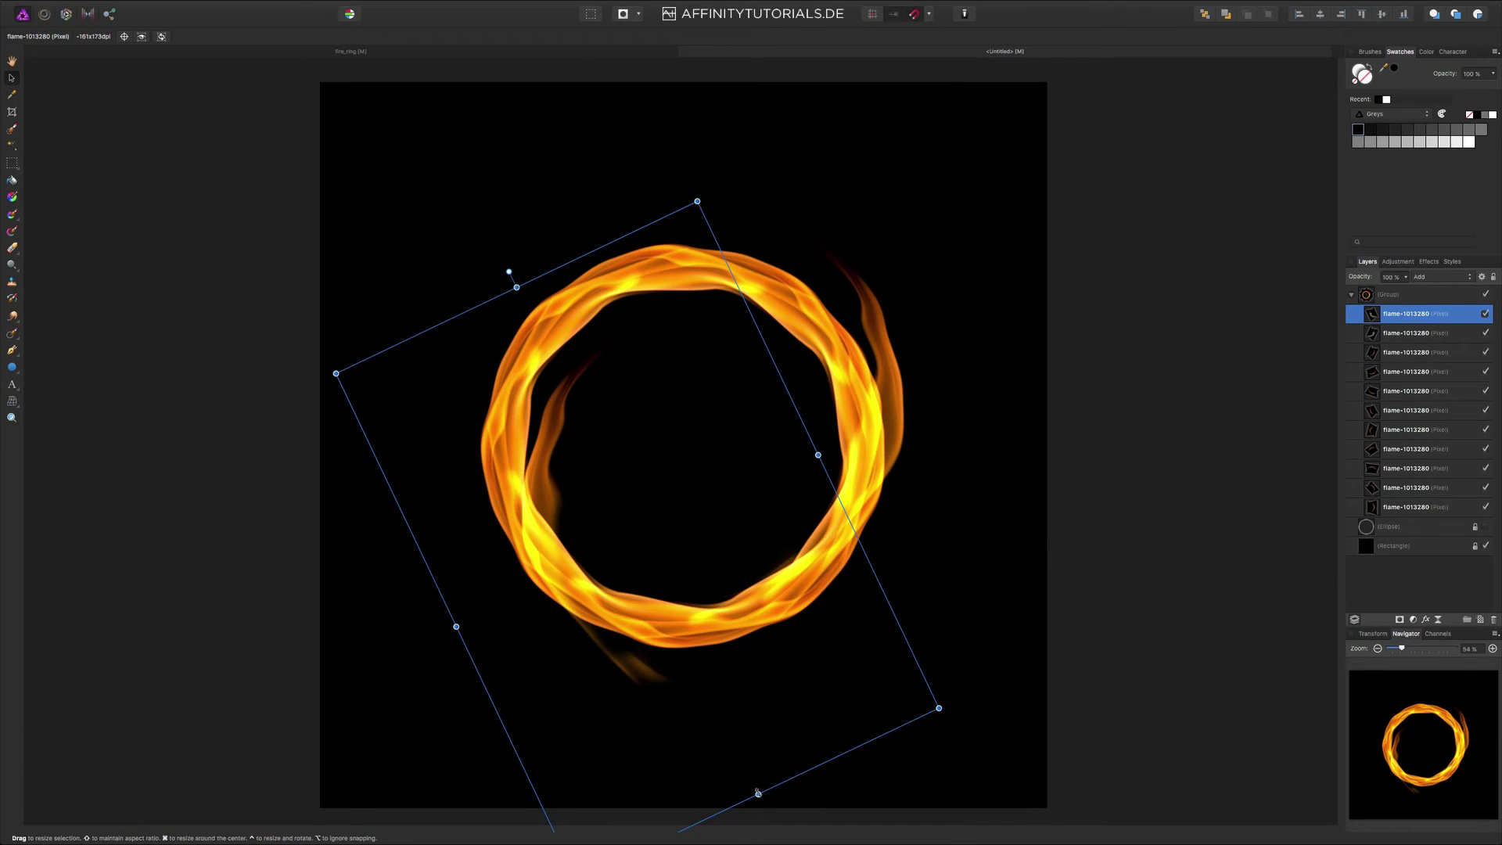
left_click_drag(938, 708, 794, 627)
left_click_drag(461, 468, 530, 498)
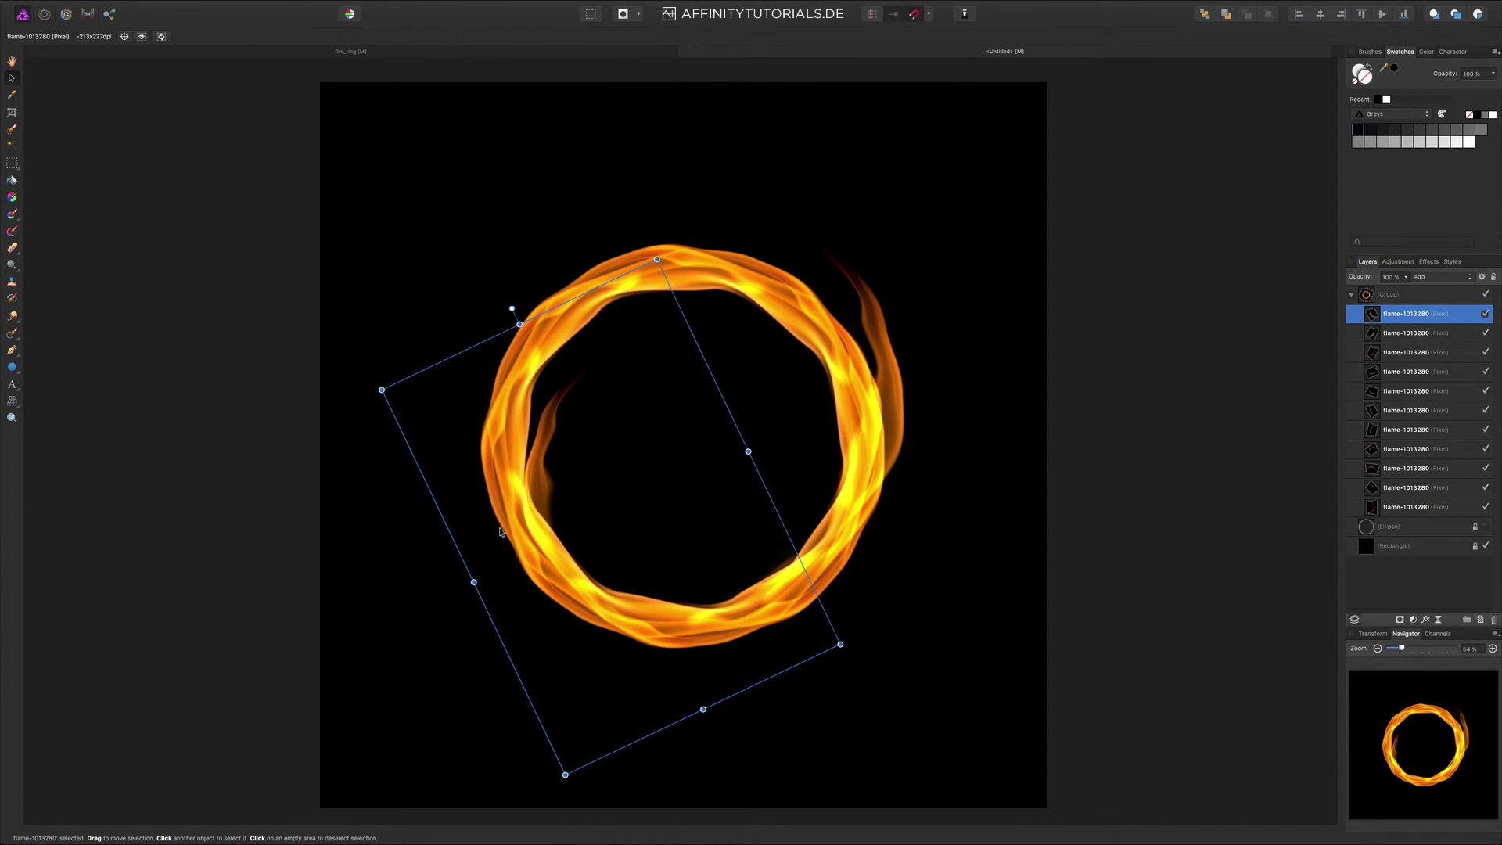
left_click(246, 551)
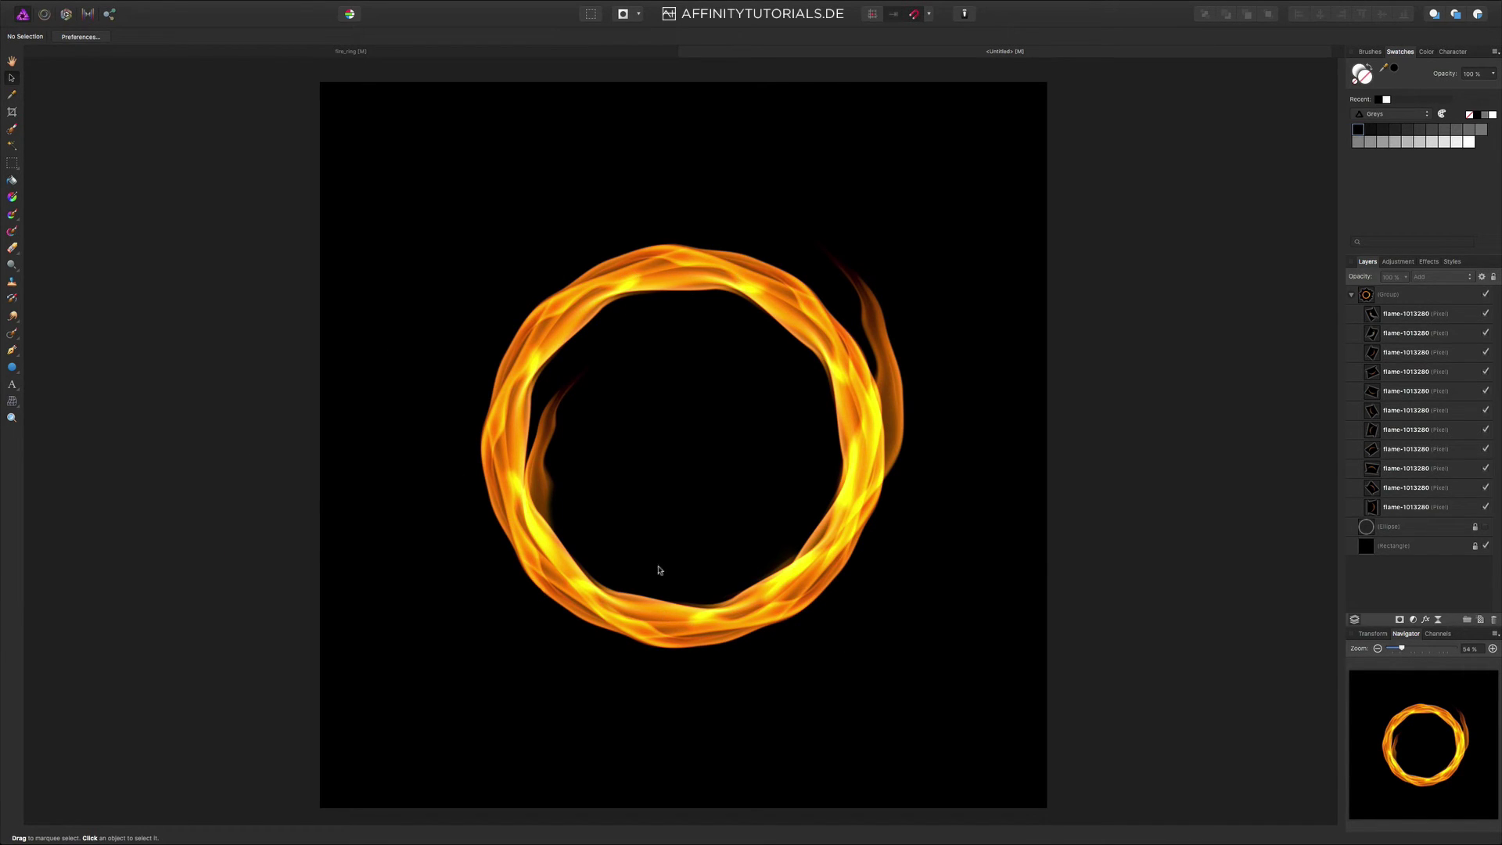
- Mesh-warp the fourth flame layer, bending a new mesh node down, undoing, then pulling it up-left
left_click(1462, 373)
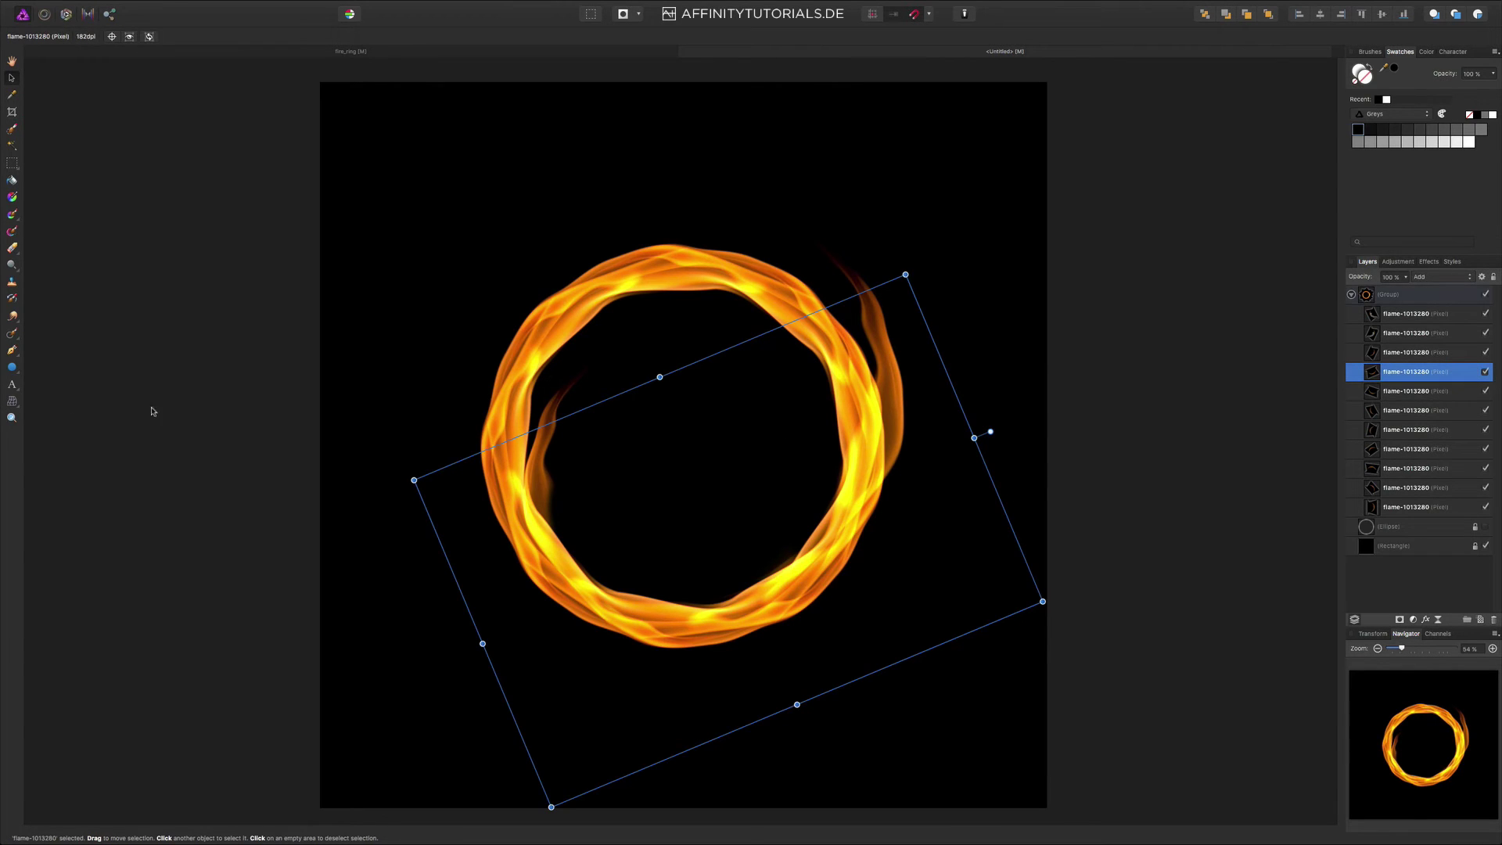
left_click(12, 403)
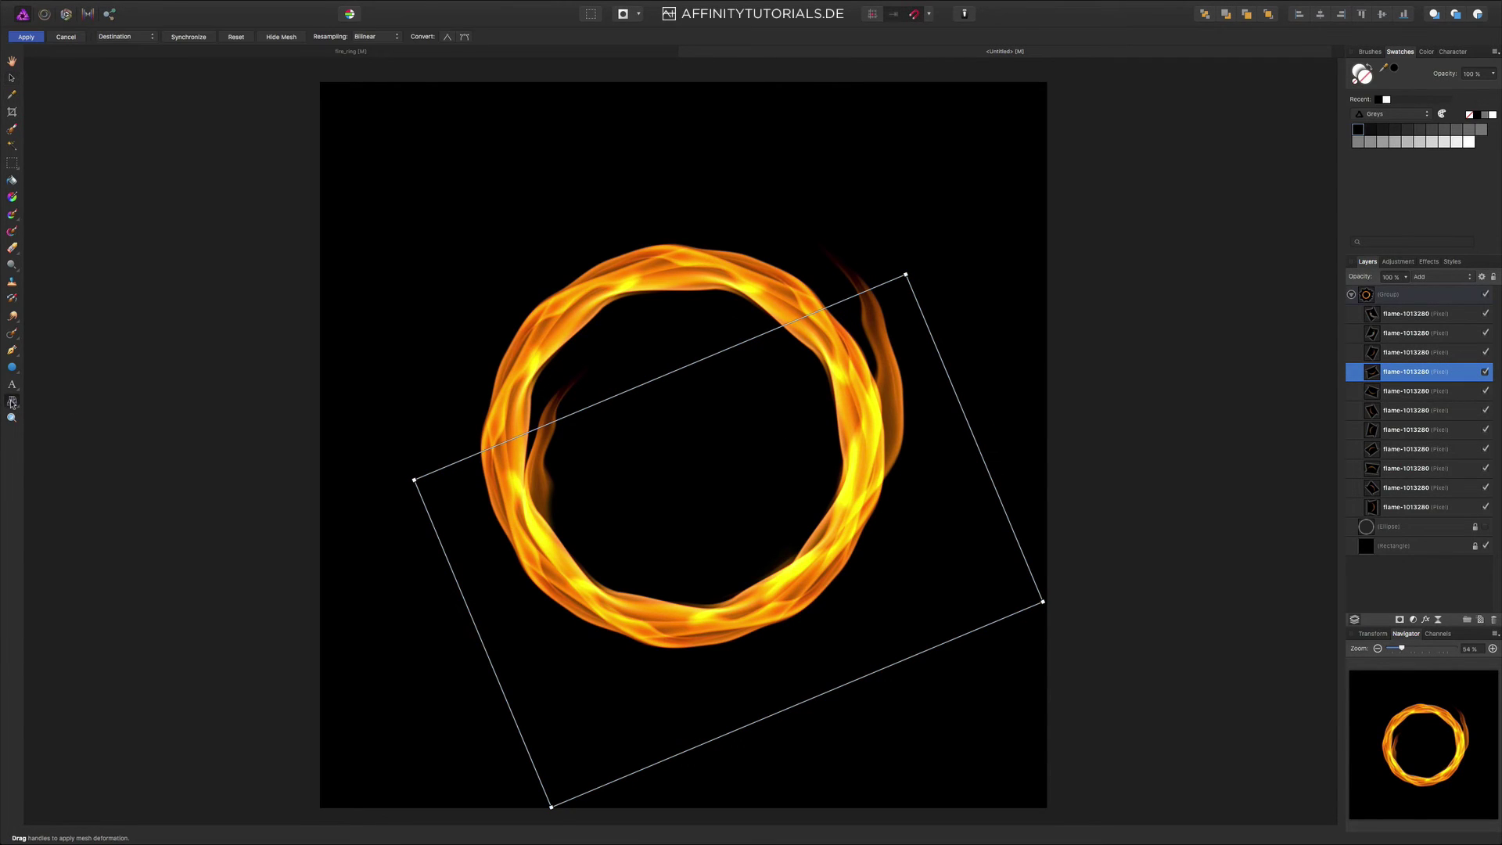
double_click(645, 383)
left_click_drag(645, 384, 683, 452)
left_click_drag(771, 415, 776, 456)
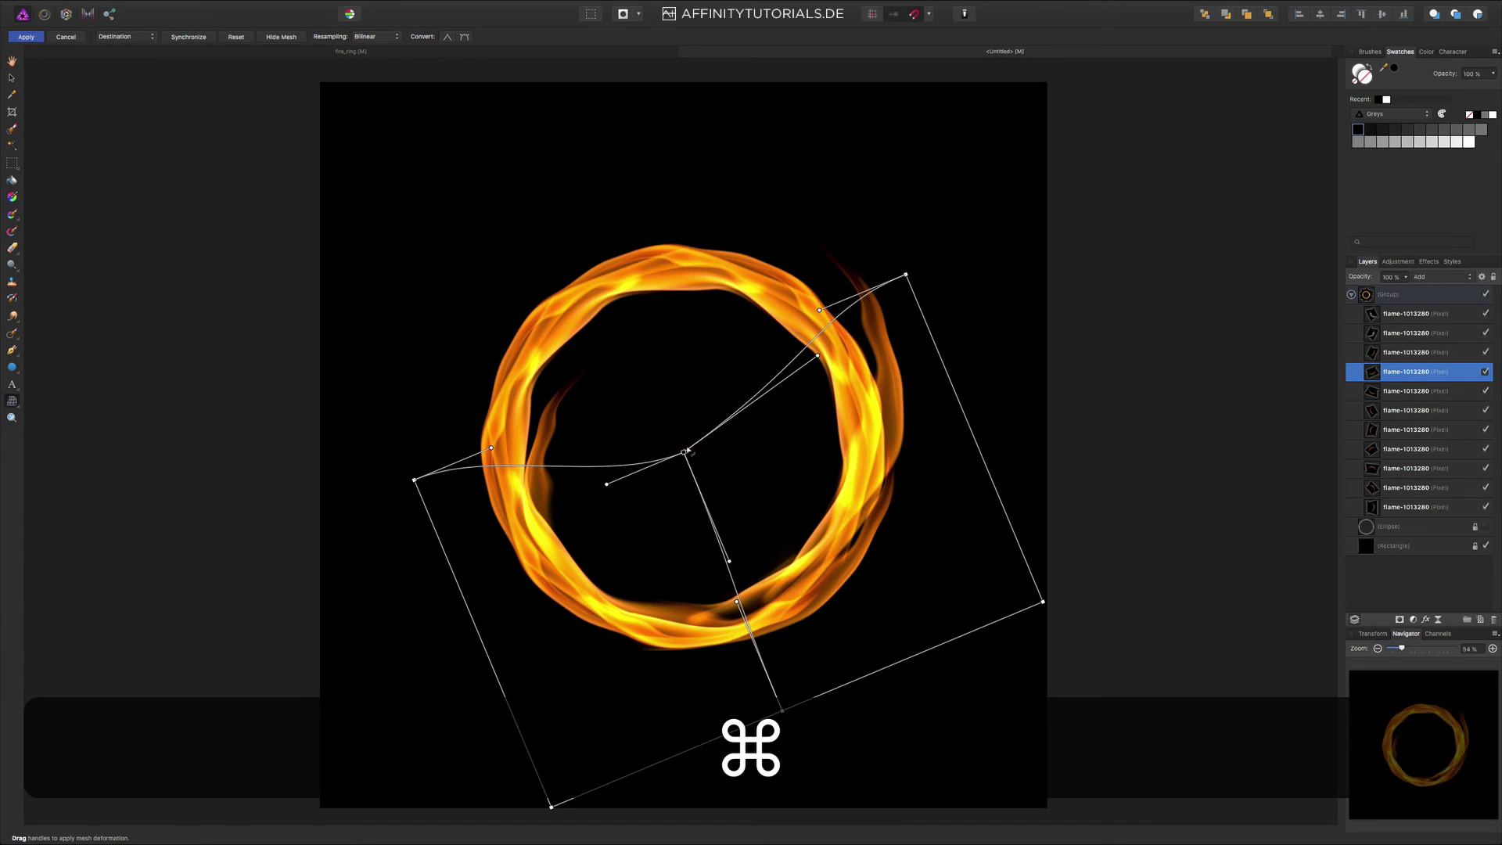
key("super+z")
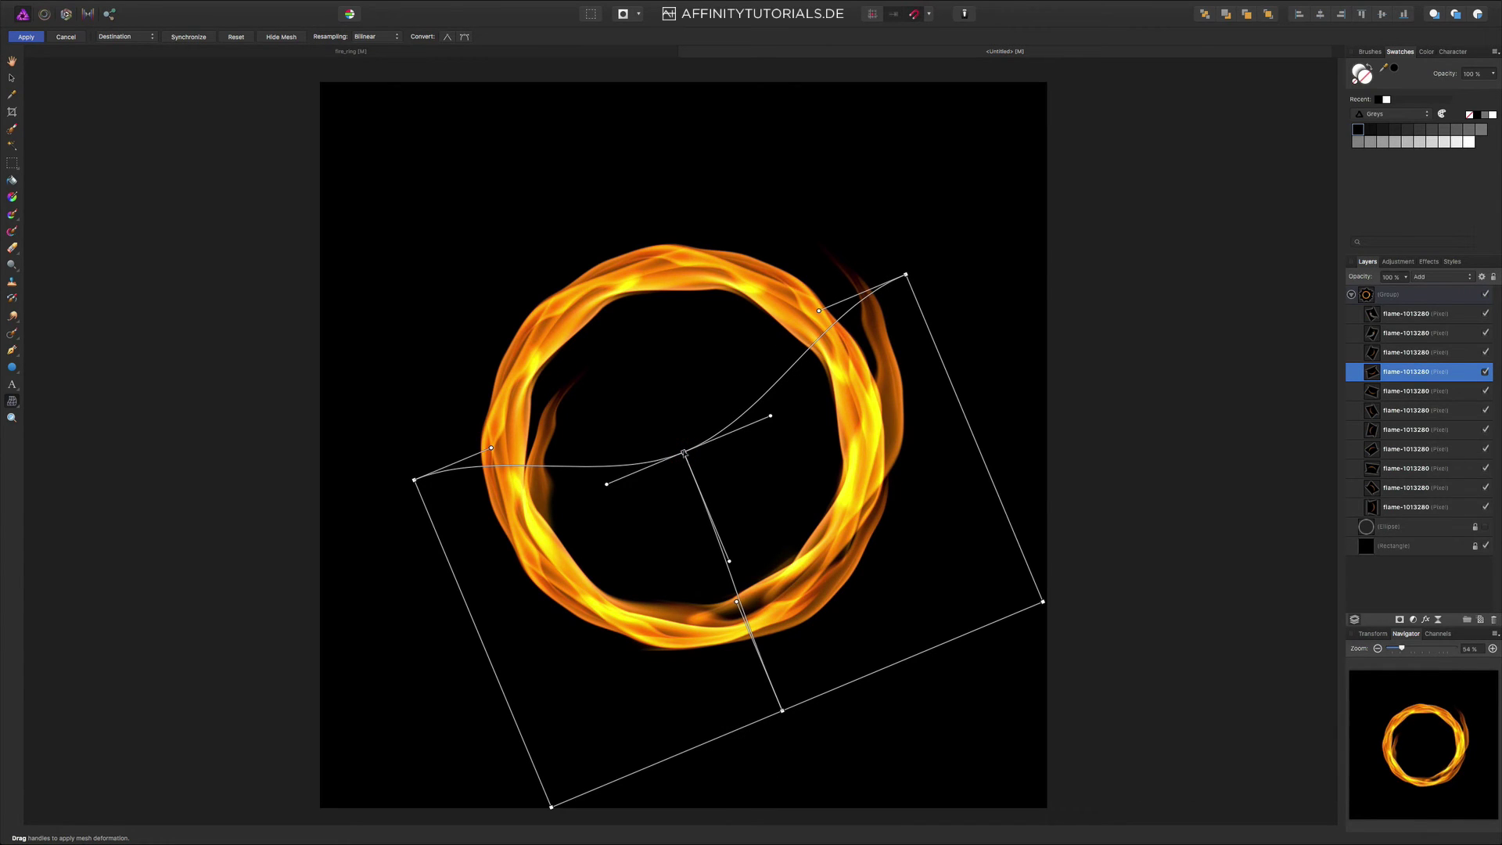
left_click_drag(683, 452, 612, 344)
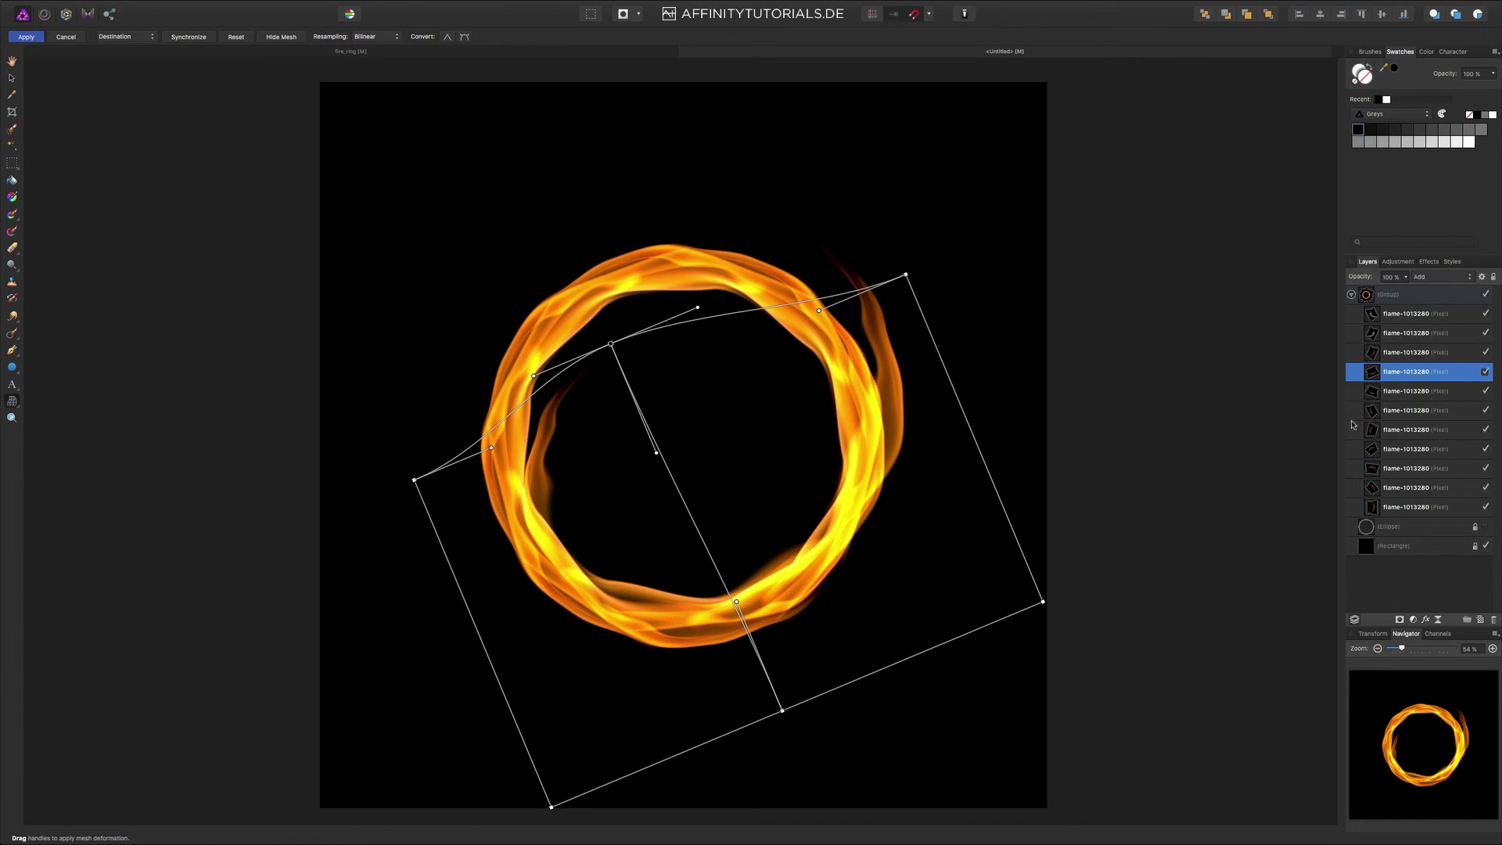
- Mesh-warp another flame layer so it bends outward on the ring's right side, and apply
left_click(1458, 397)
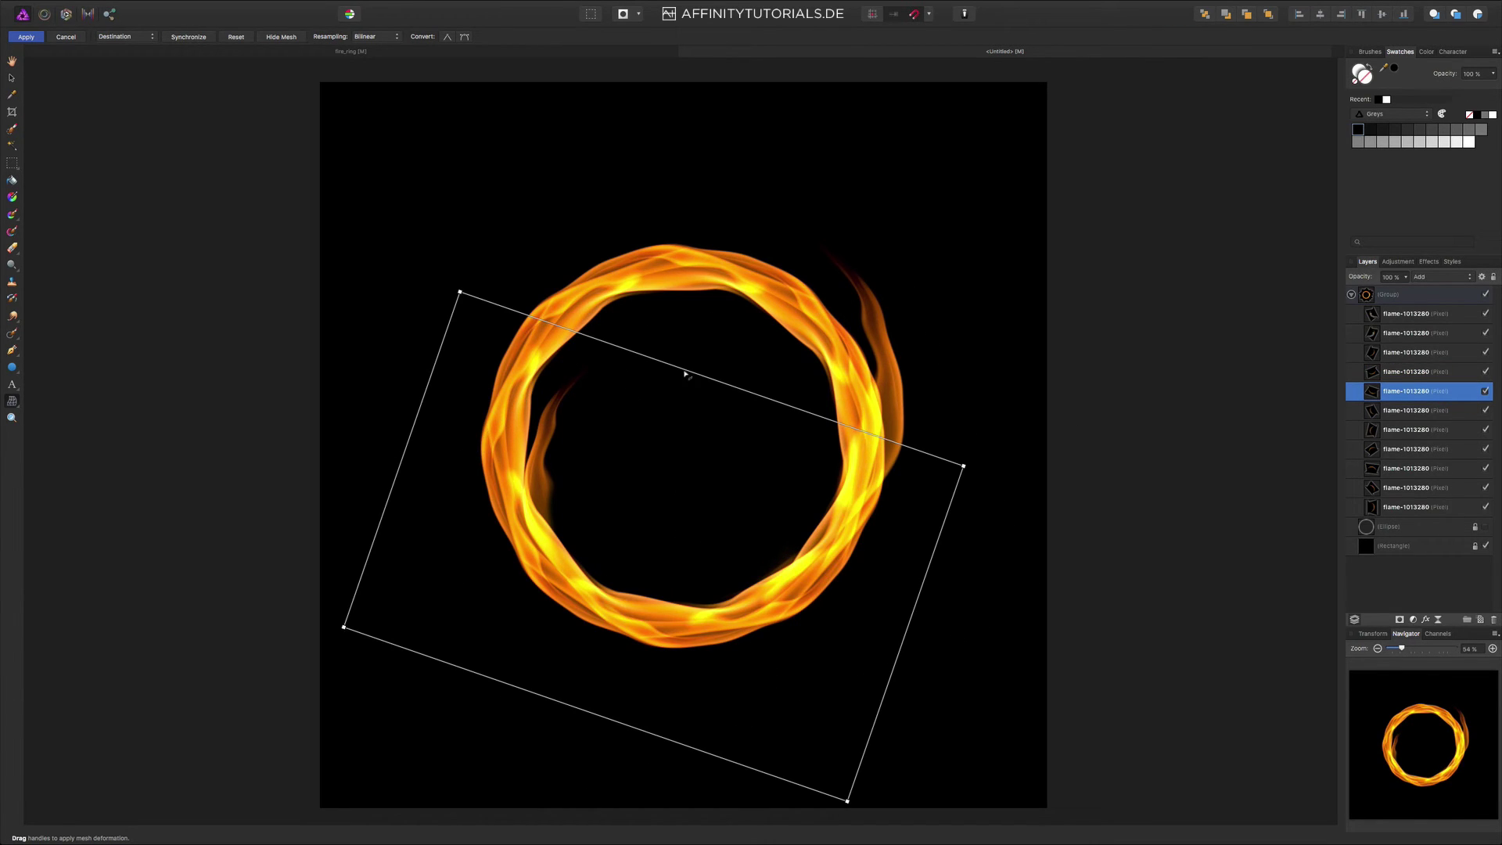
left_click(1467, 430)
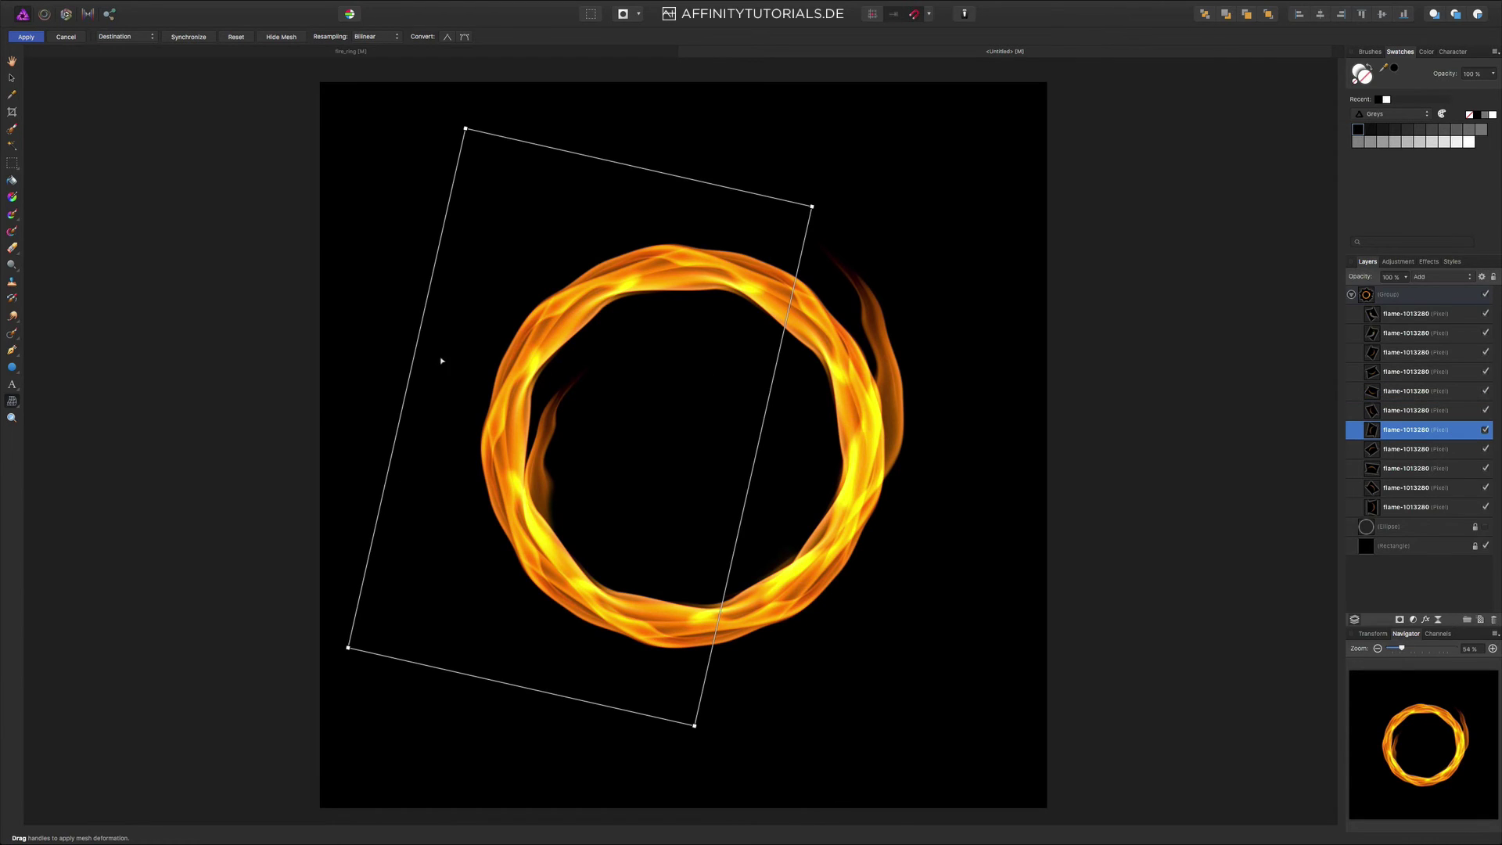
double_click(412, 366)
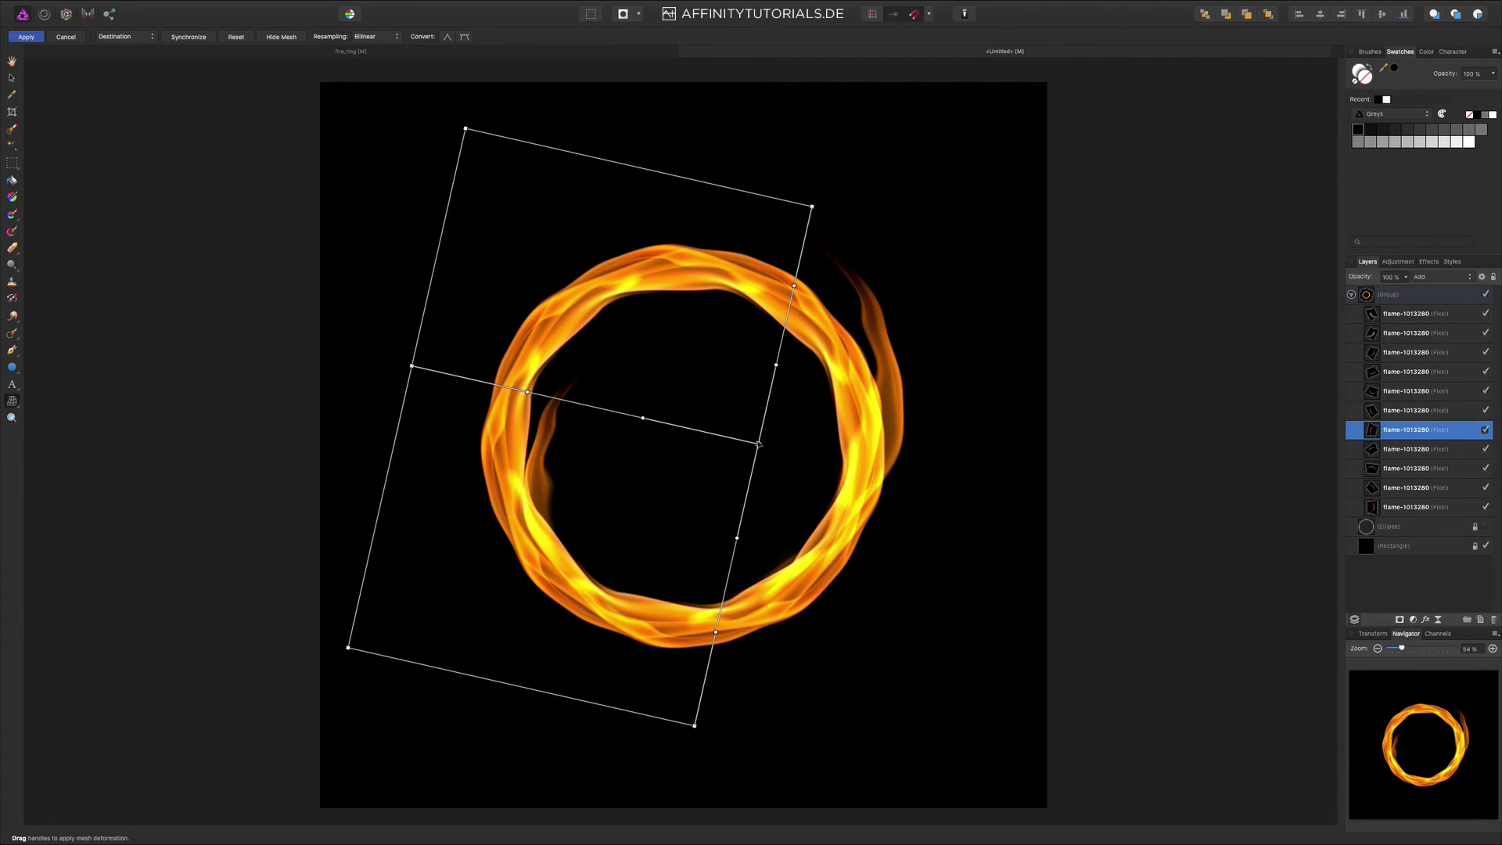
left_click_drag(760, 446, 808, 419)
left_click(12, 61)
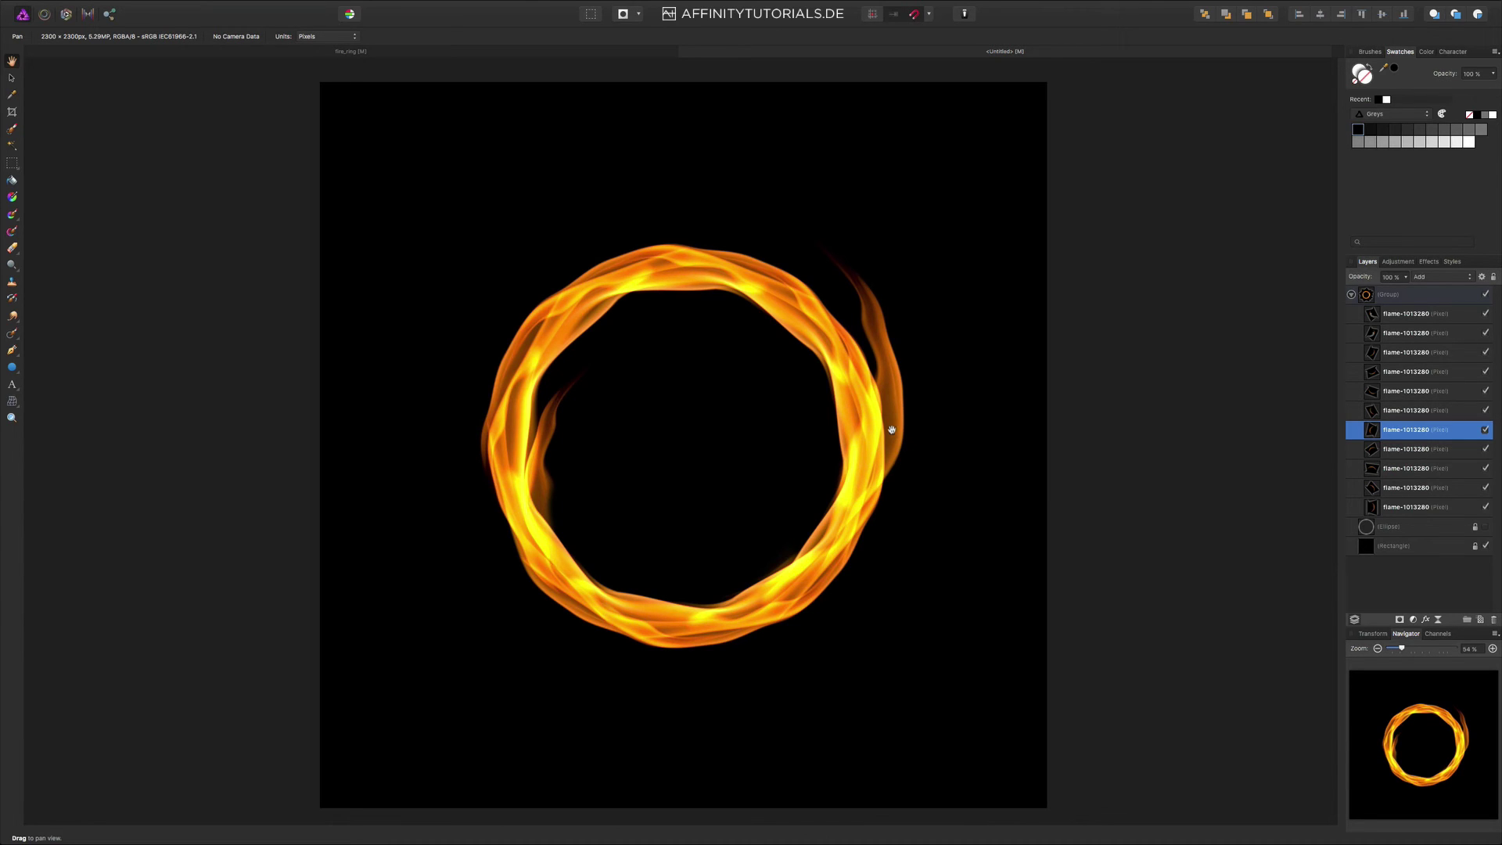
- Collapse and select the fire group, then add a Curves adjustment above it
left_click(1352, 295)
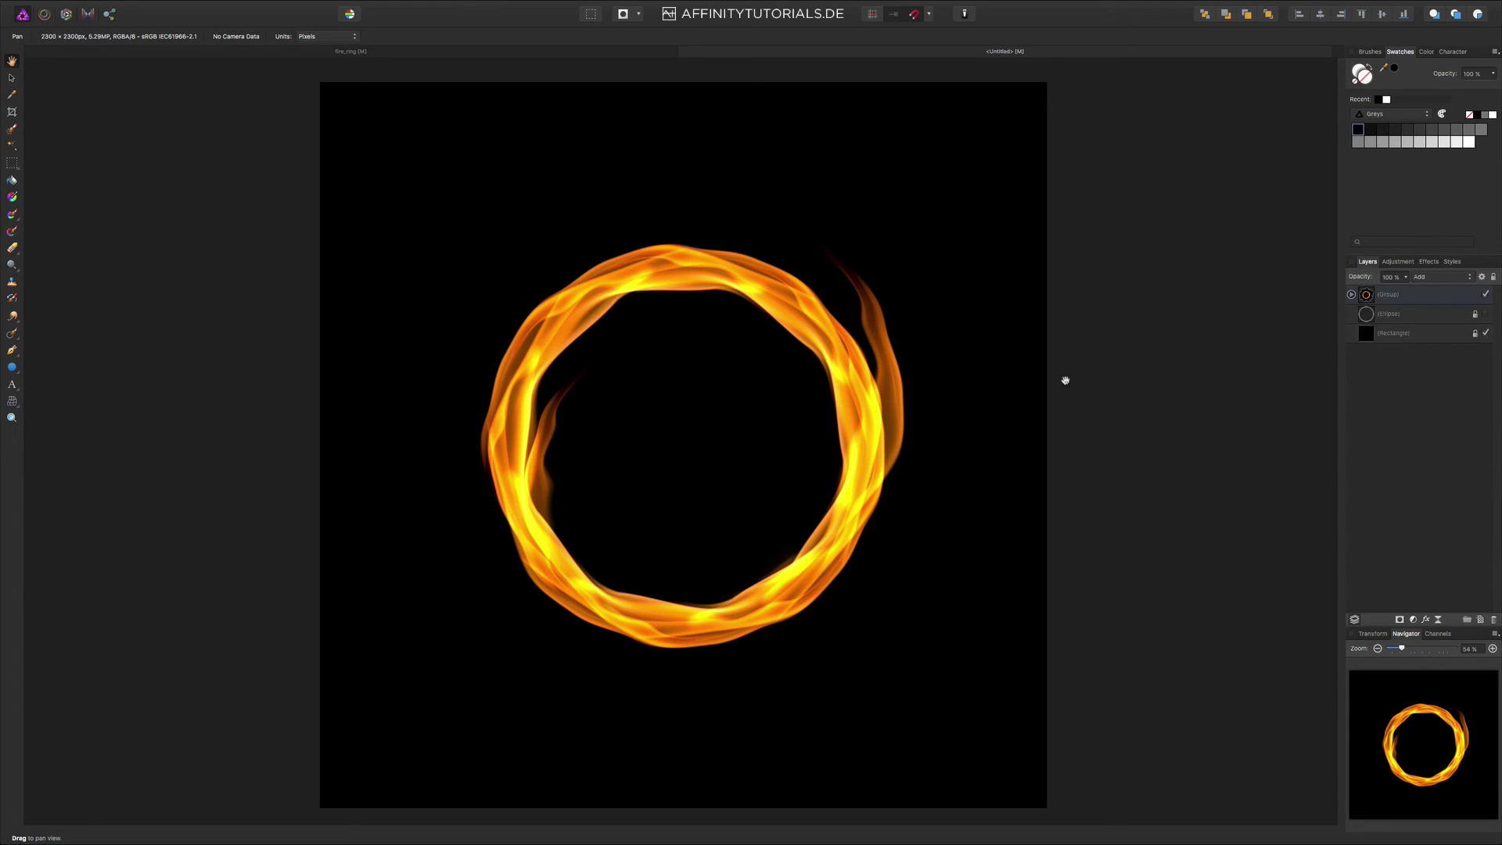
left_click(1434, 301)
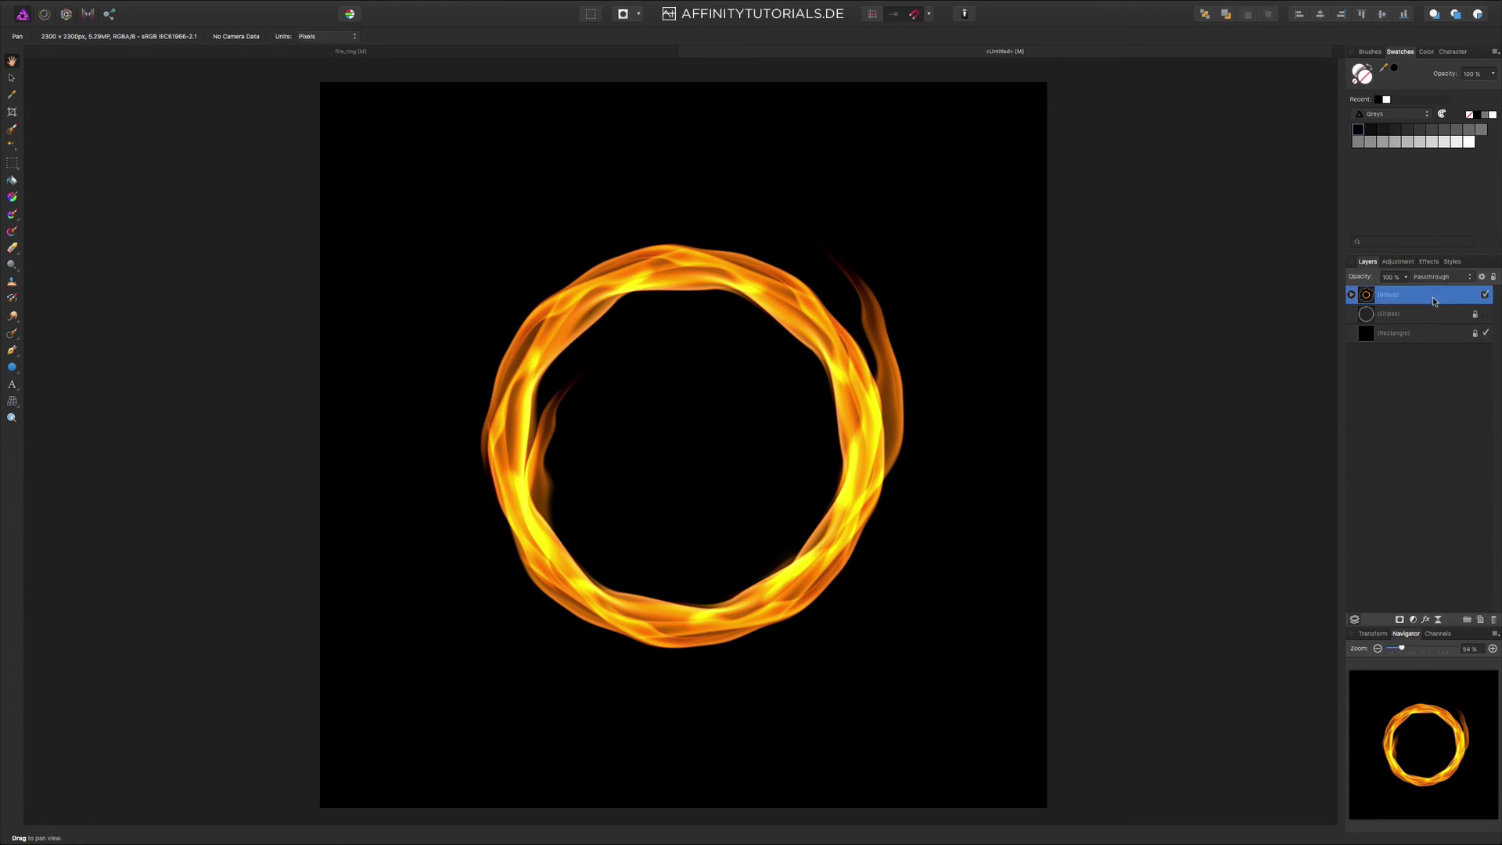
left_click(1398, 261)
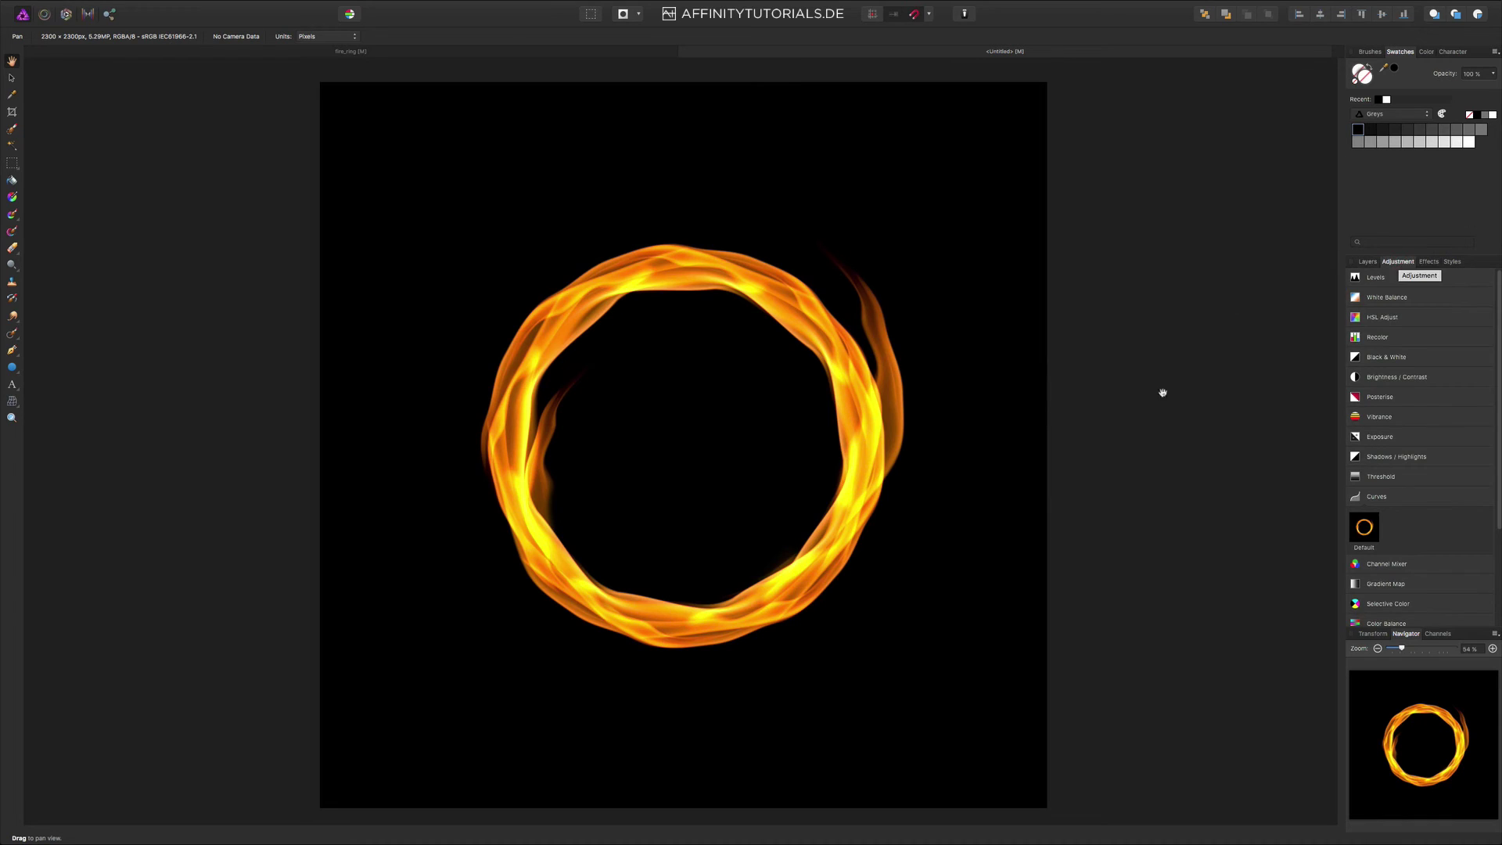
left_click(1409, 495)
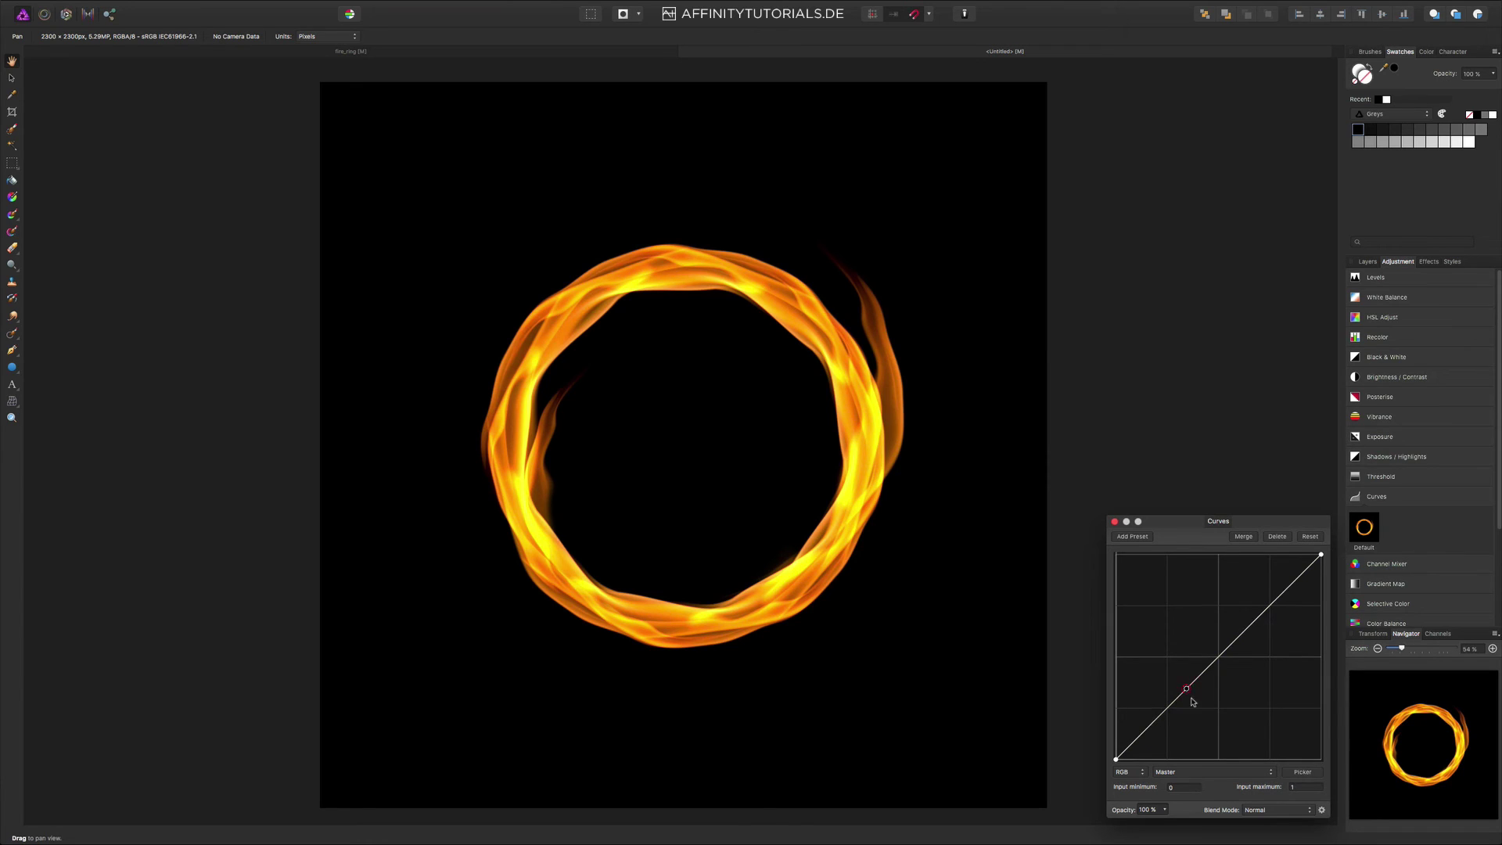
- Shape the Curves into an S-curve with deeper shadows and brighter highlights
left_click(1246, 631)
left_click_drag(1186, 689, 1174, 689)
left_click_drag(1248, 631, 1262, 602)
left_click_drag(1175, 688, 1183, 720)
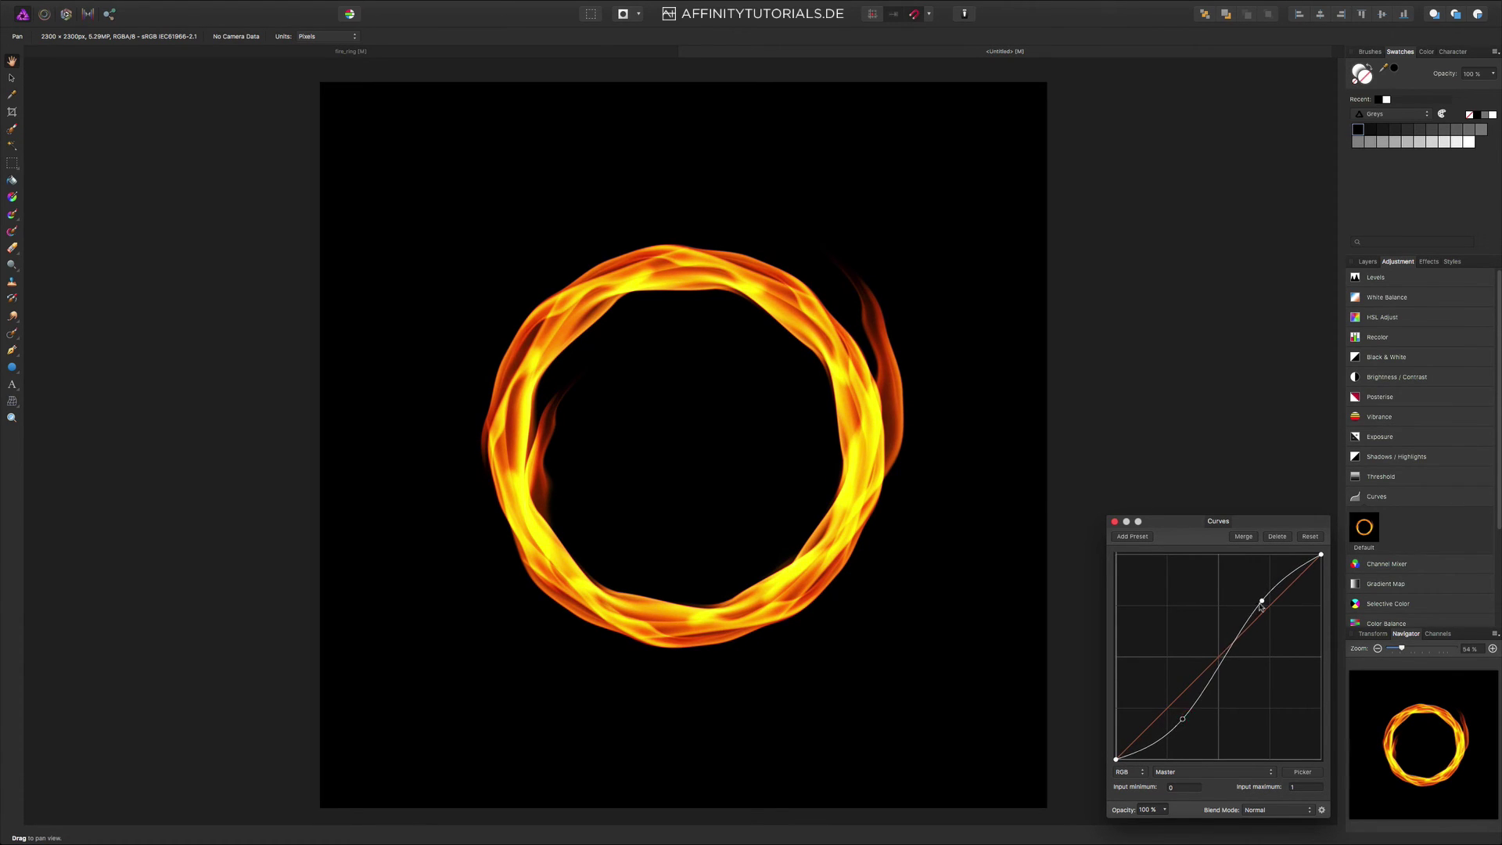
left_click_drag(1261, 601, 1238, 627)
left_click(1183, 721)
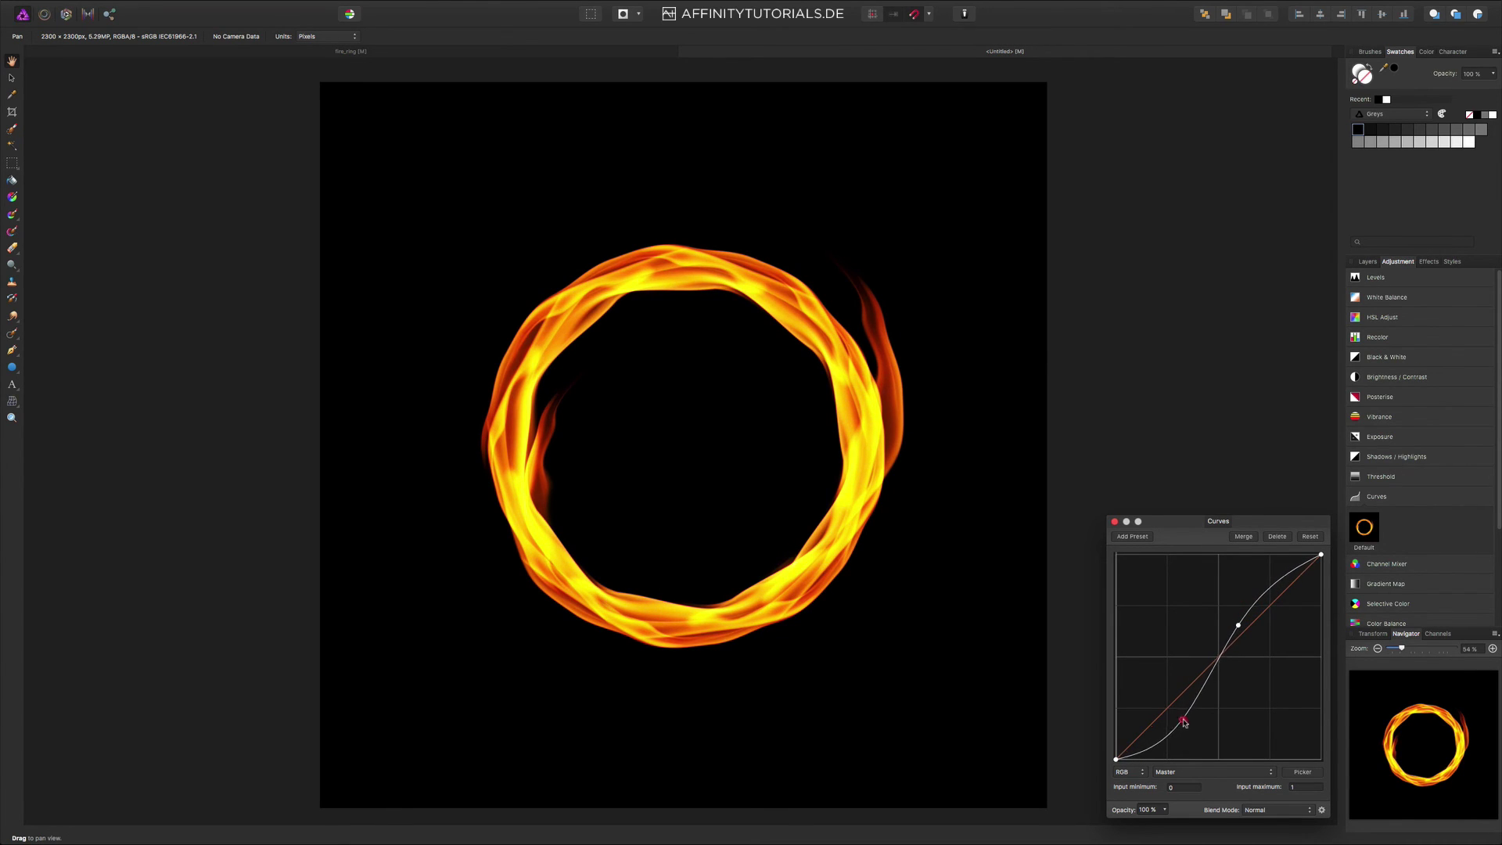
left_click(1367, 262)
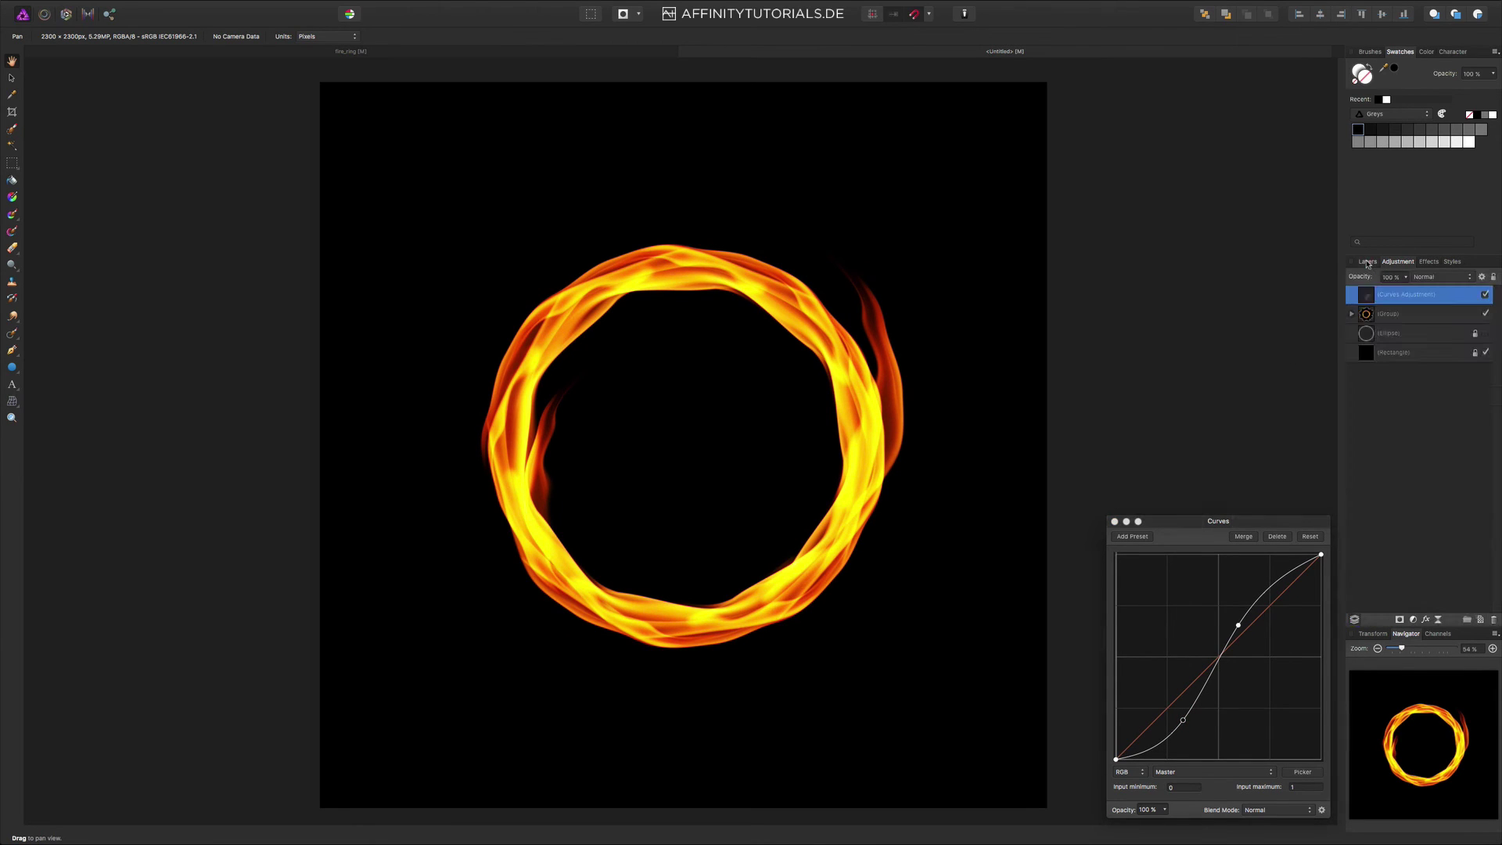
- Toggle the Curves adjustment off and on to compare the ring with and without it
left_click(1429, 405)
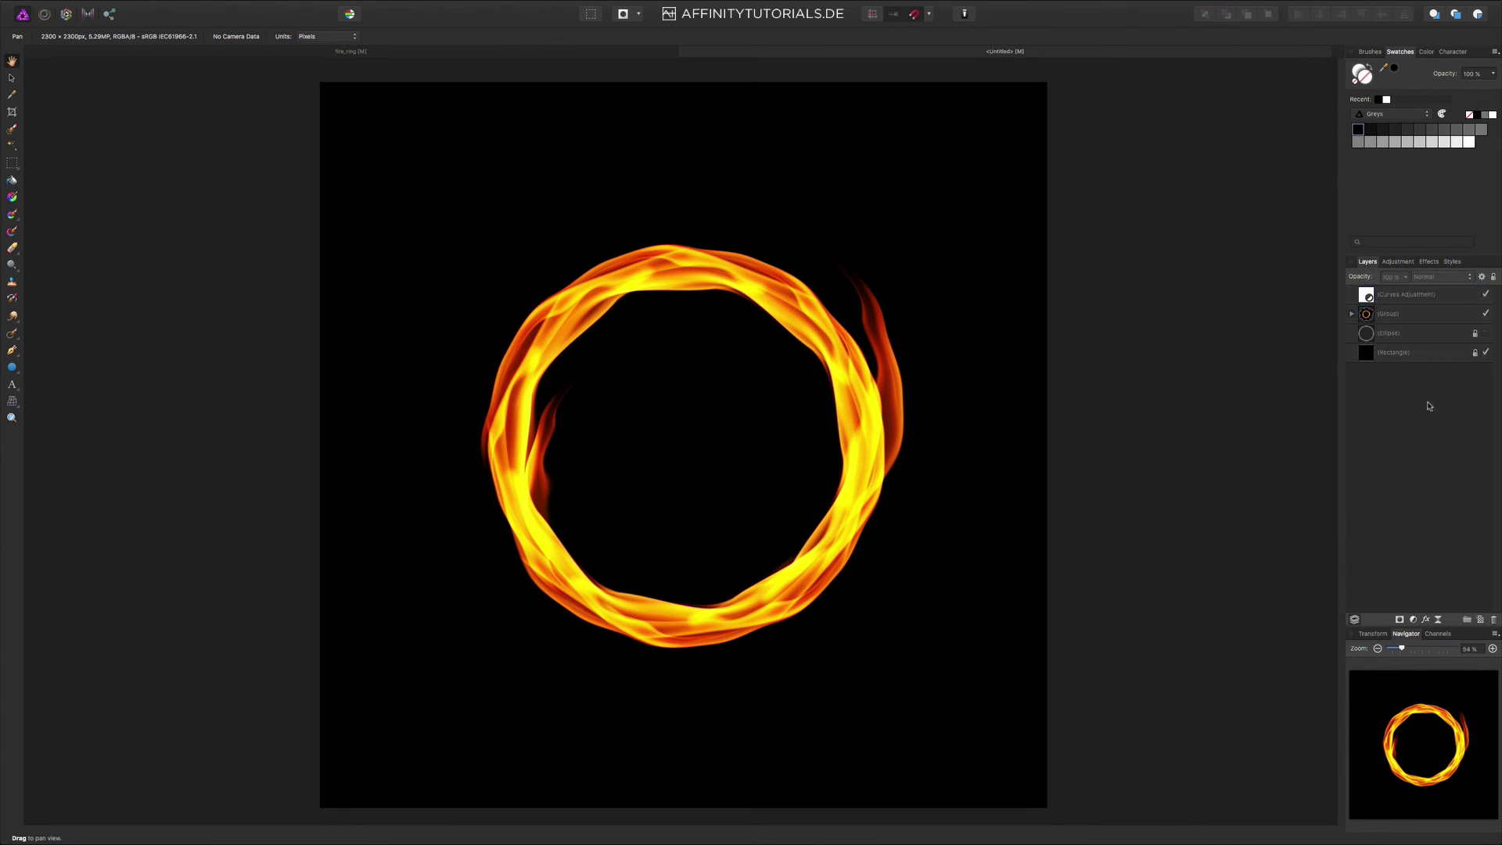
left_click(1485, 296)
left_click(1485, 295)
- Duplicate a flame from the fire group, move the copy up-left and flip it vertically
key("v")
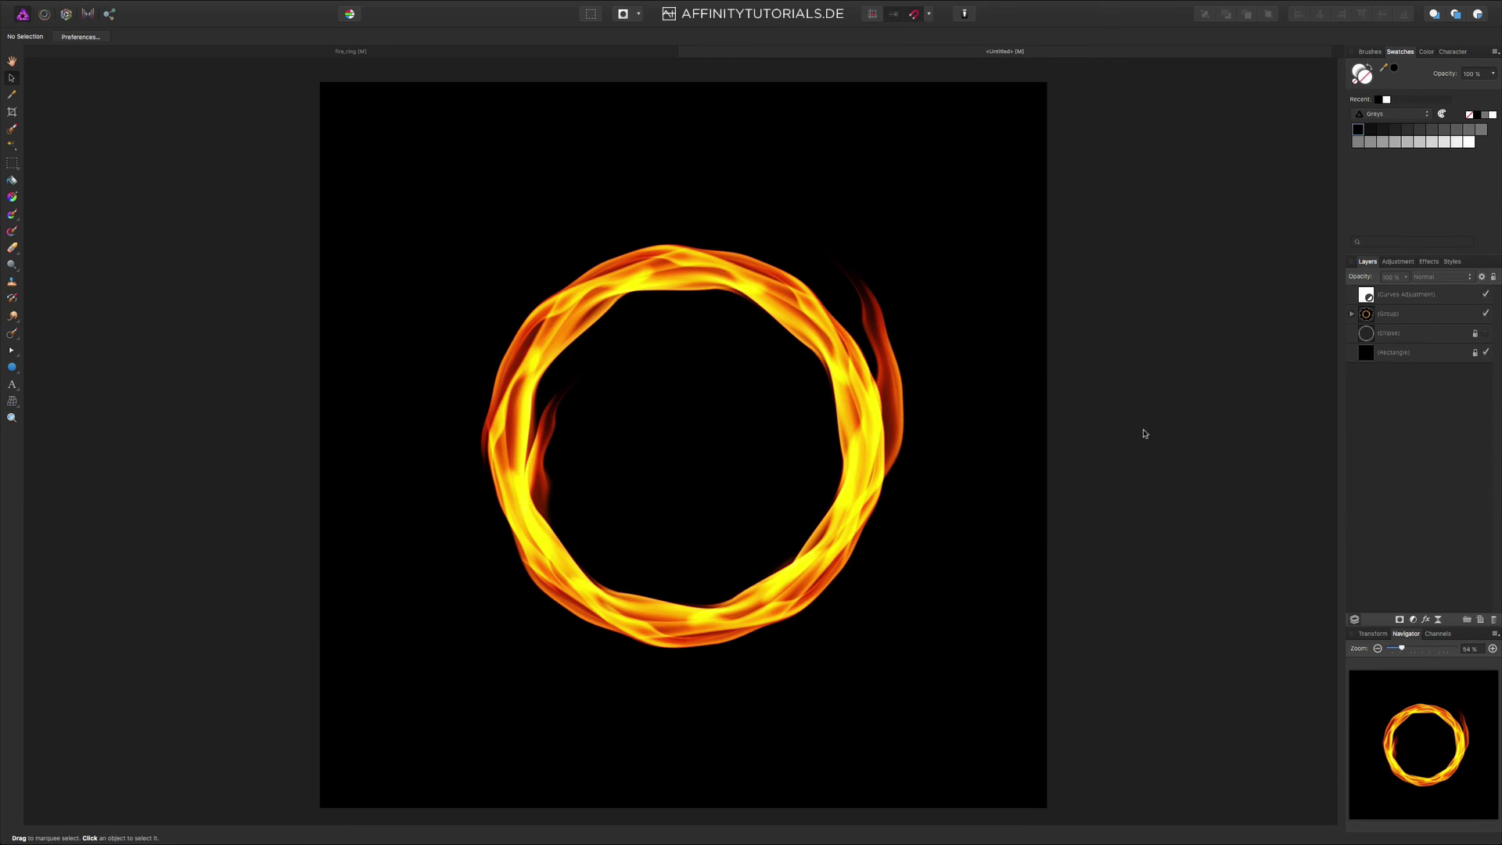
left_click(1352, 315)
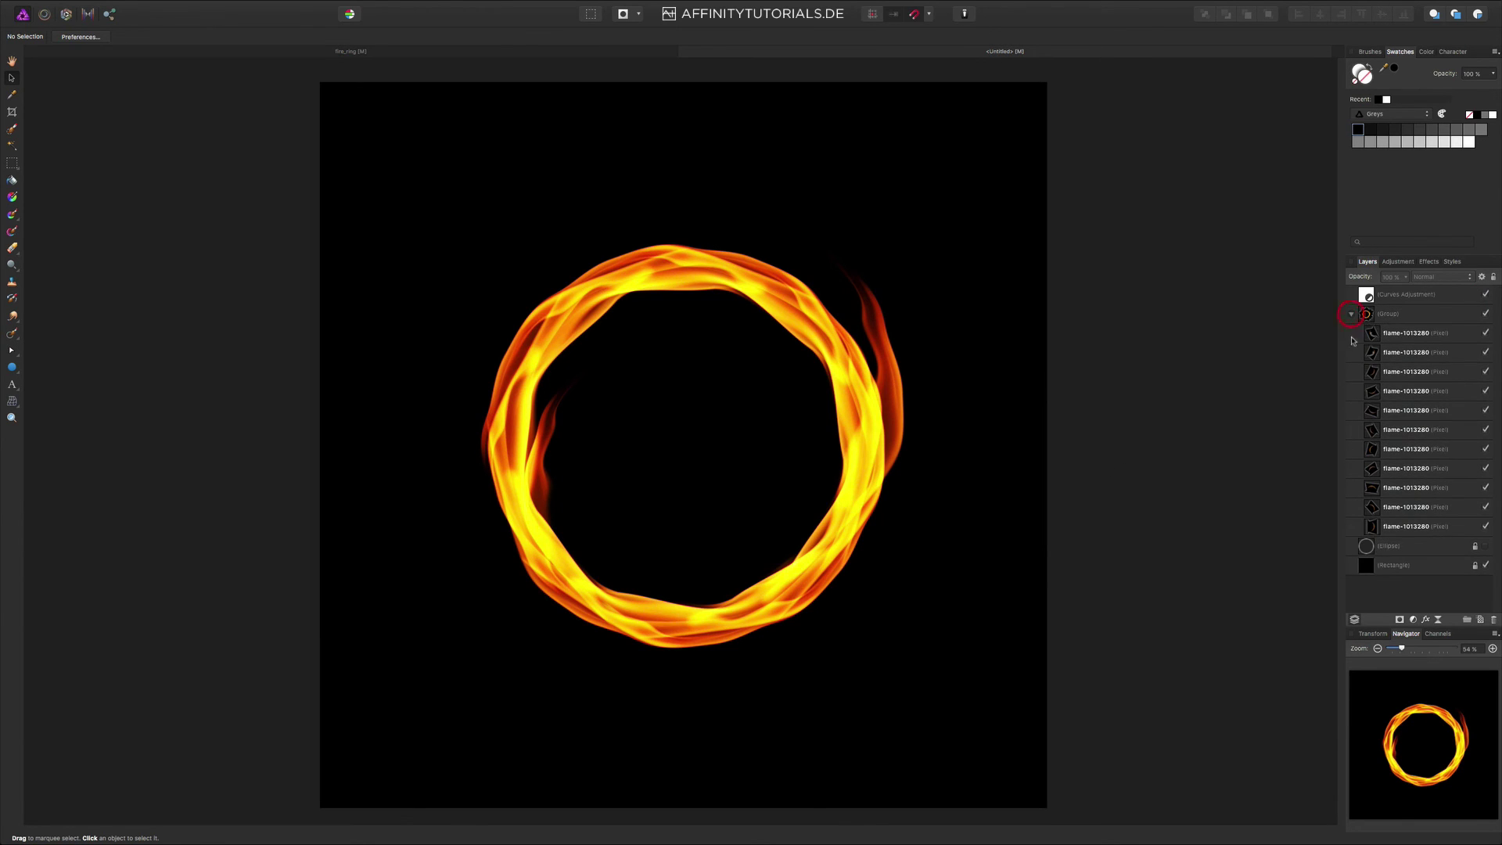
left_click(1463, 436)
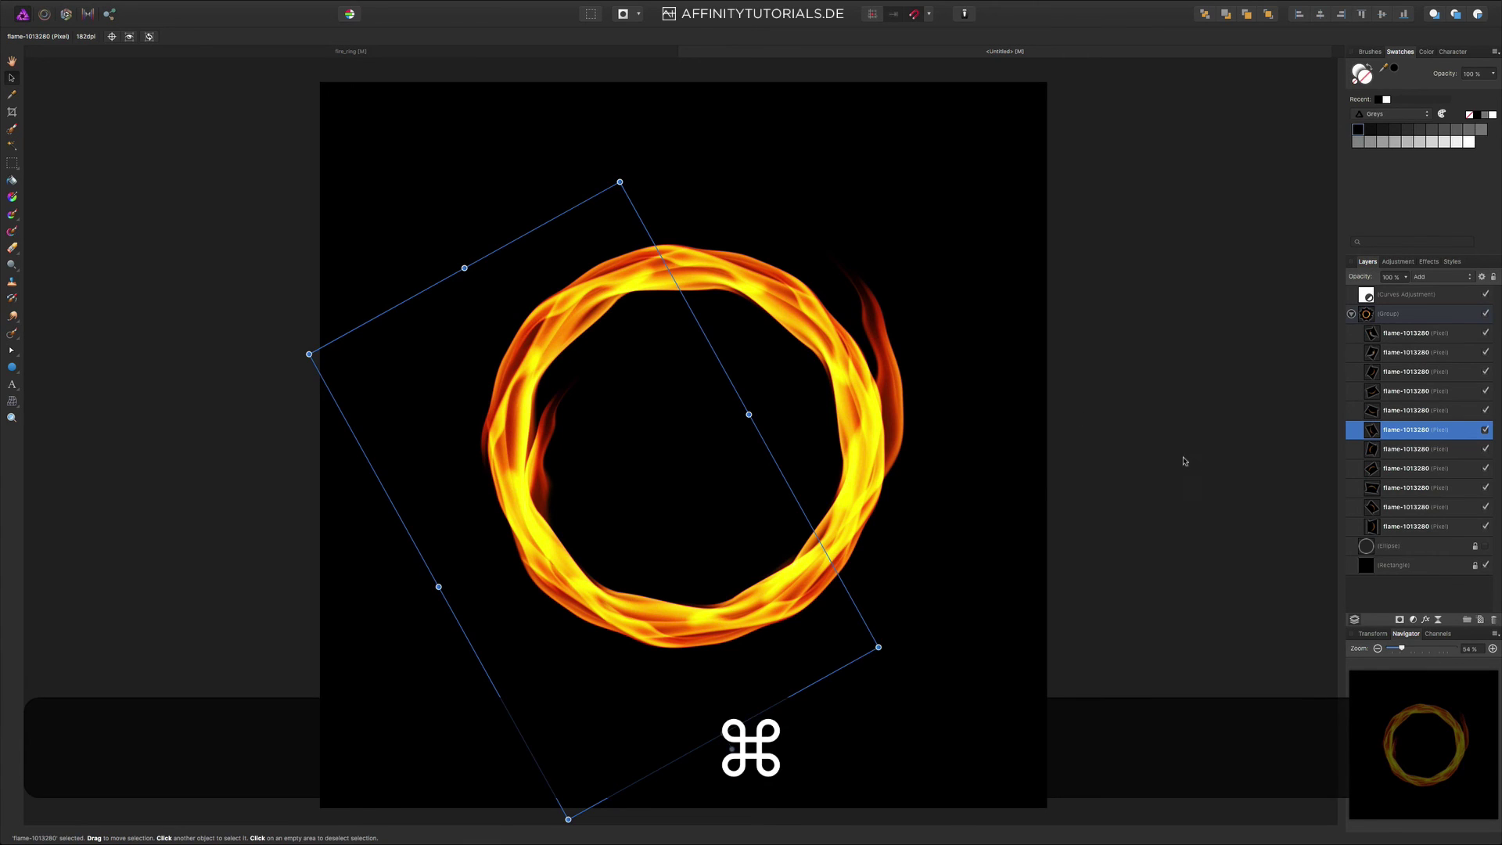
key("super+j")
left_click_drag(526, 504, 472, 410)
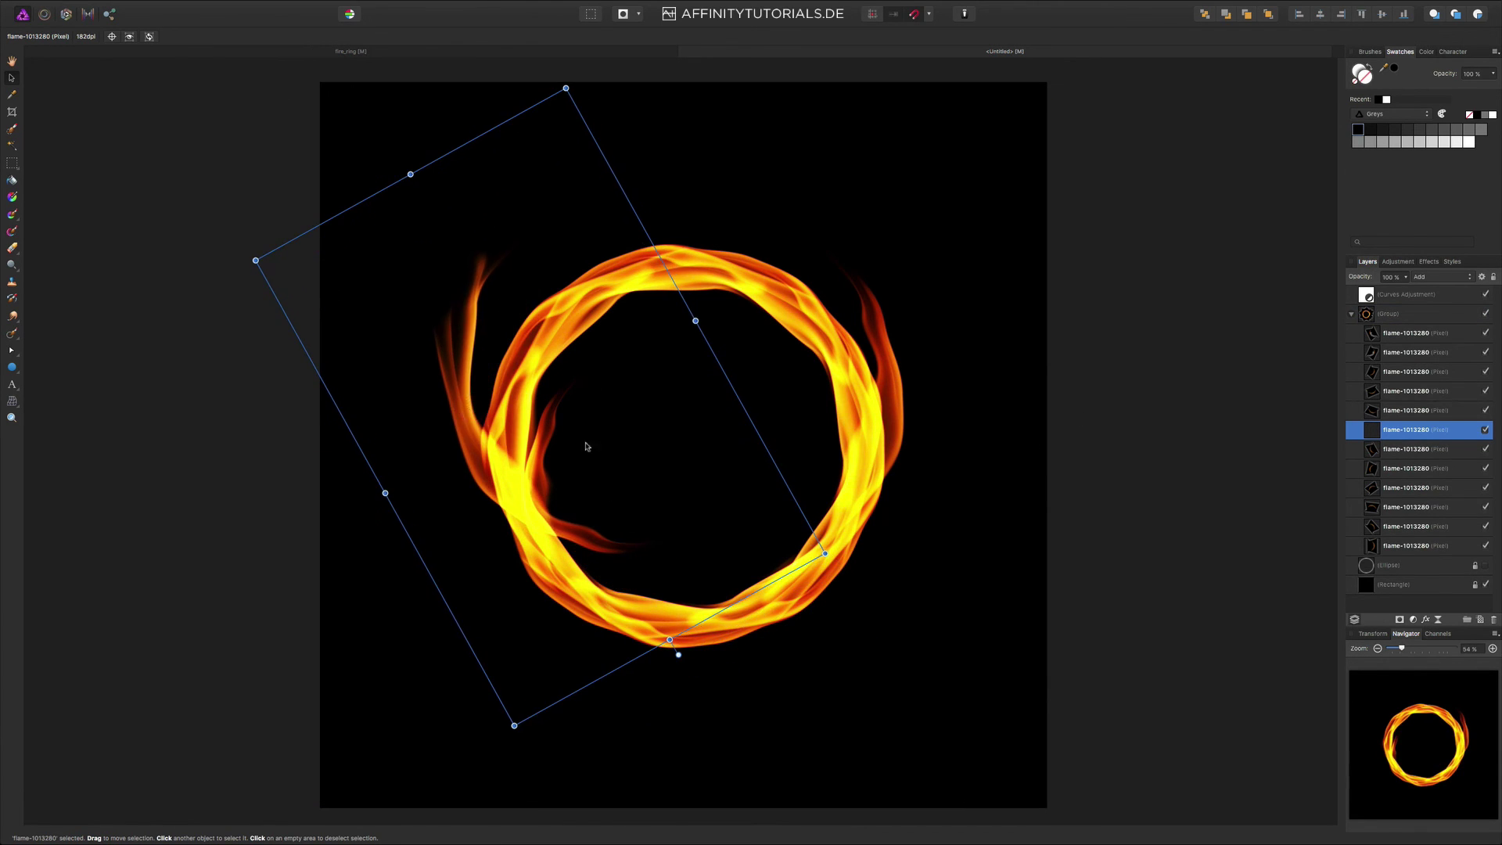
left_click(306, 7)
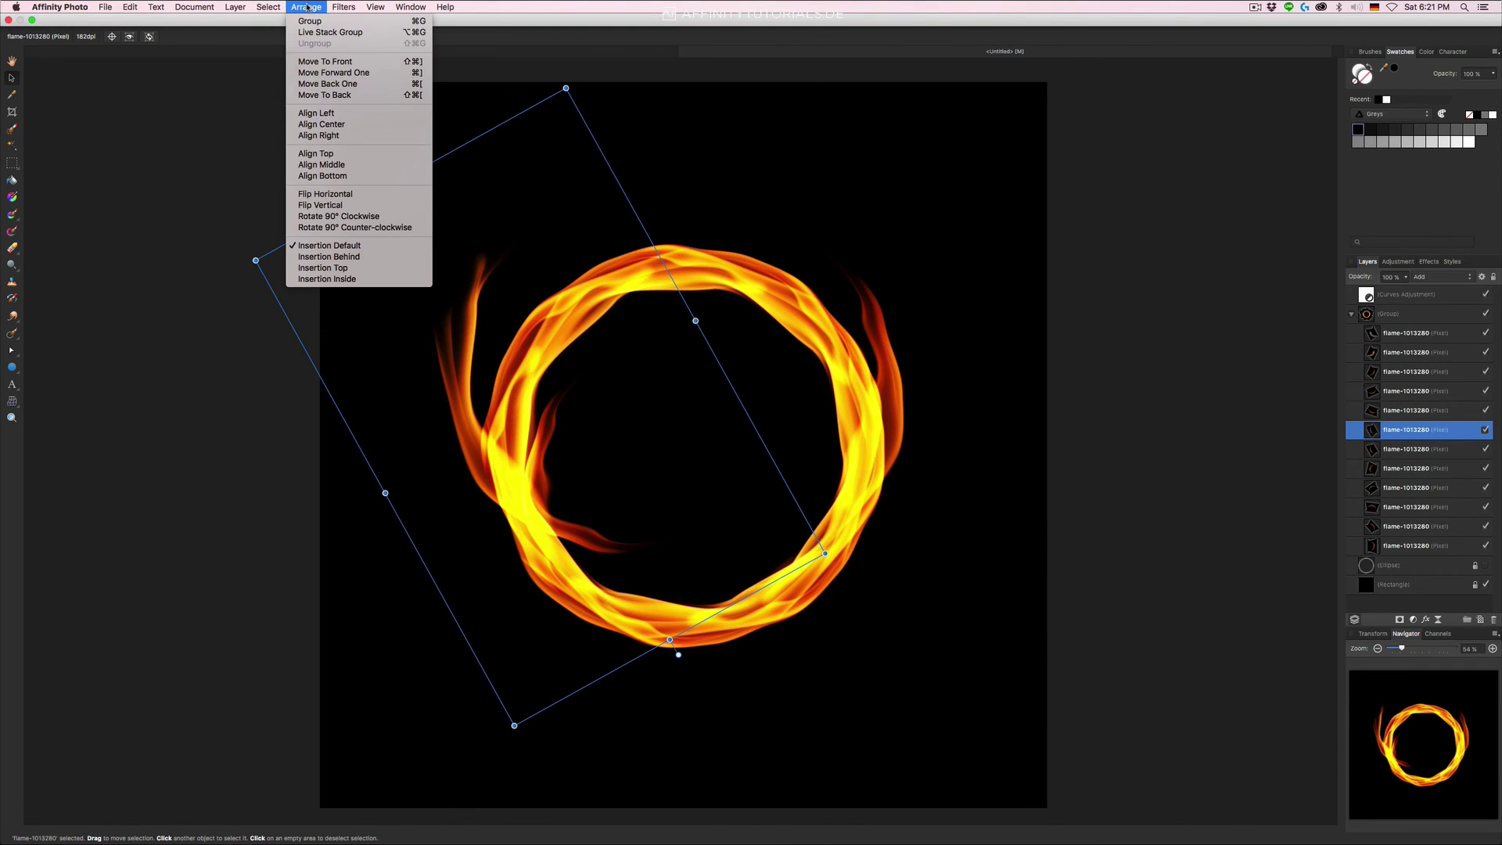
left_click(325, 206)
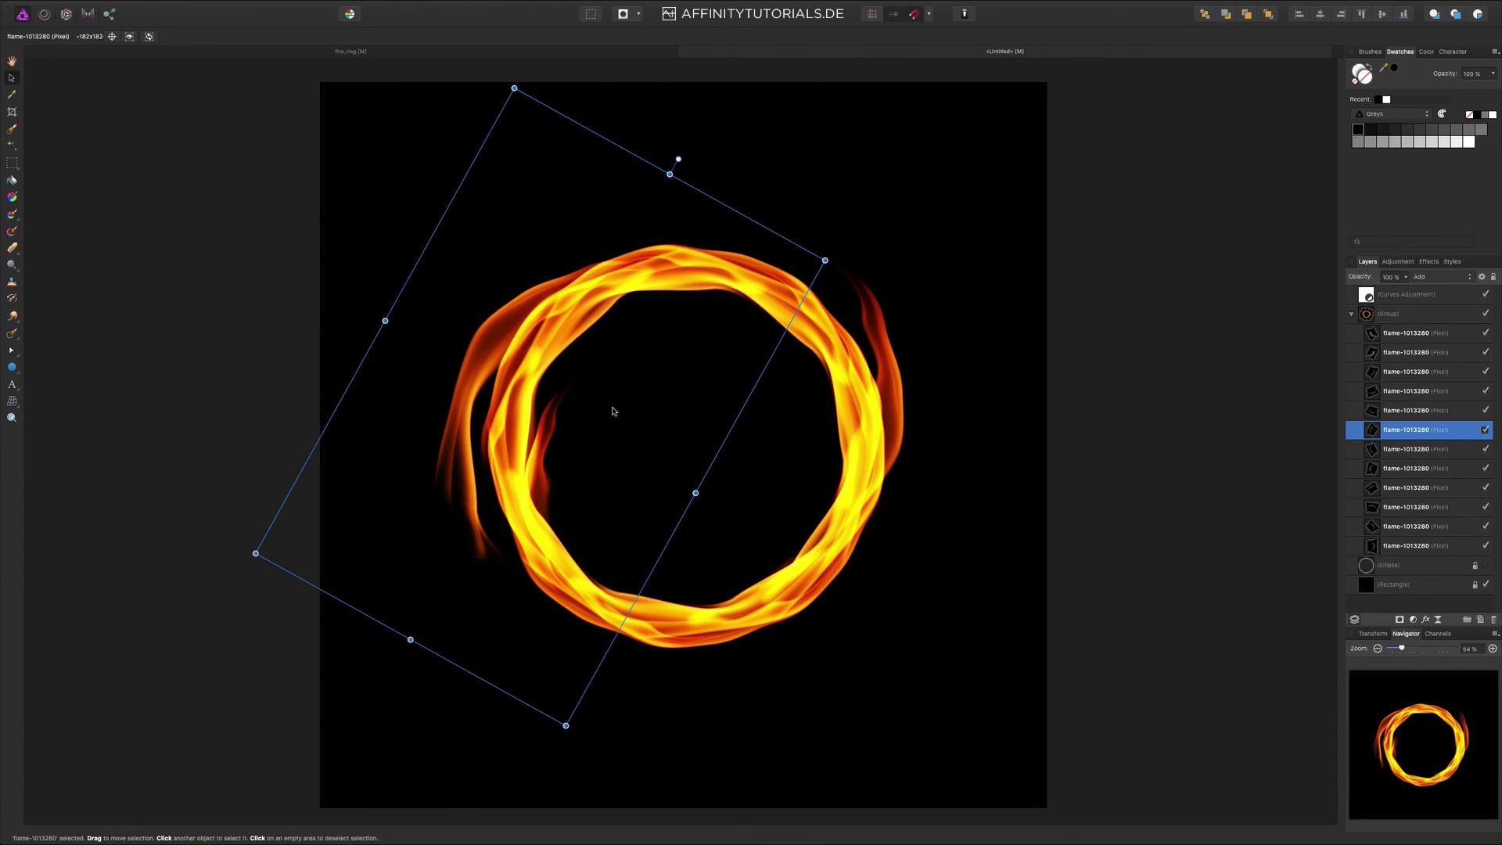
- Rotate the flipped flame nearly upright and mesh-warp its top upward
left_click_drag(680, 162, 512, 245)
left_click(12, 401)
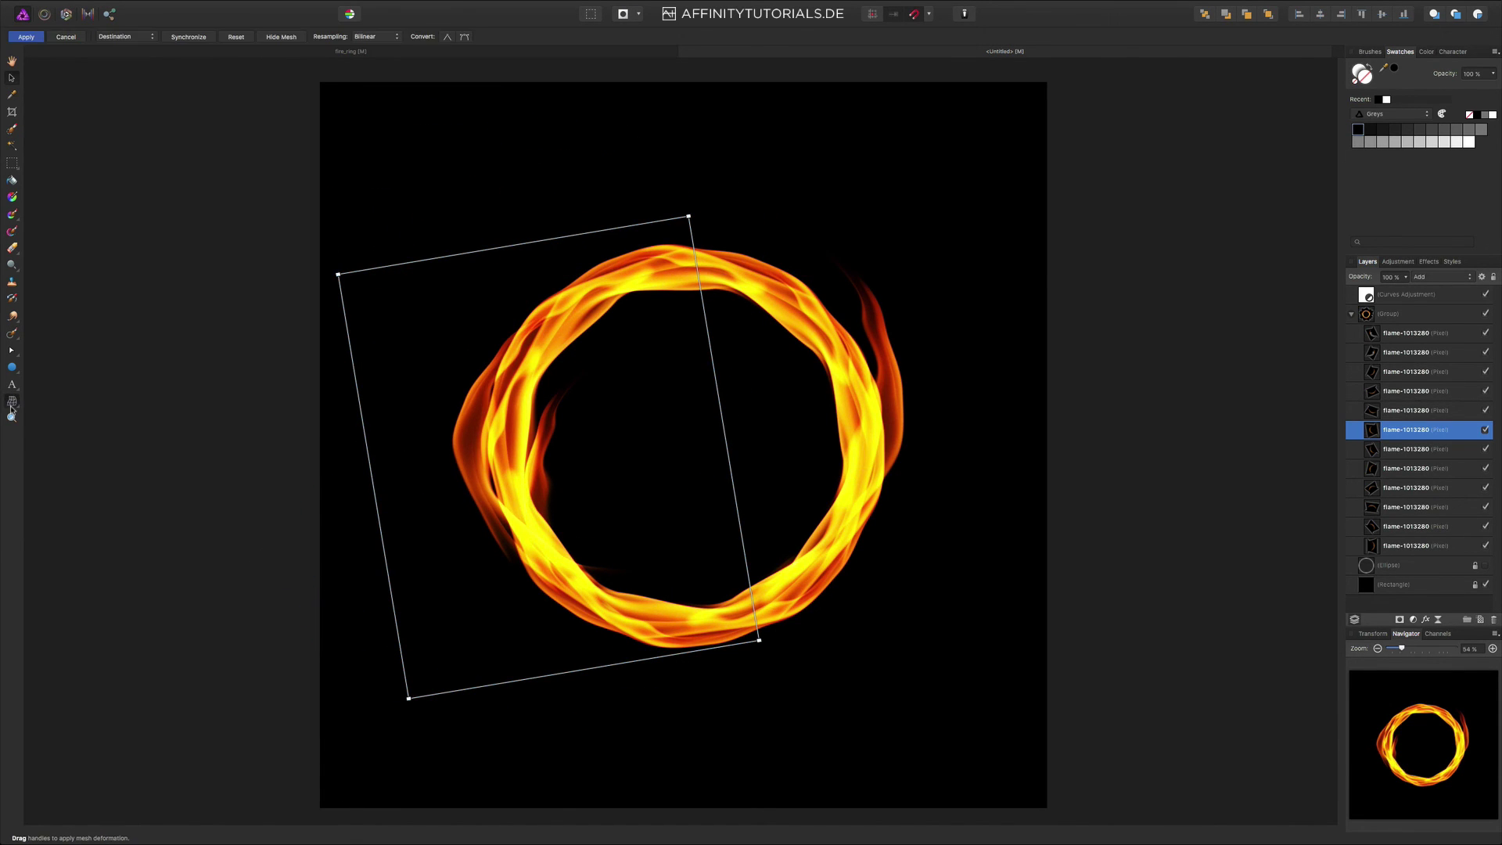
double_click(501, 247)
left_click_drag(501, 247, 496, 124)
- Apply the mesh warp, then rotate the wisp about 25 degrees and place it along the ring's left side
left_click(12, 76)
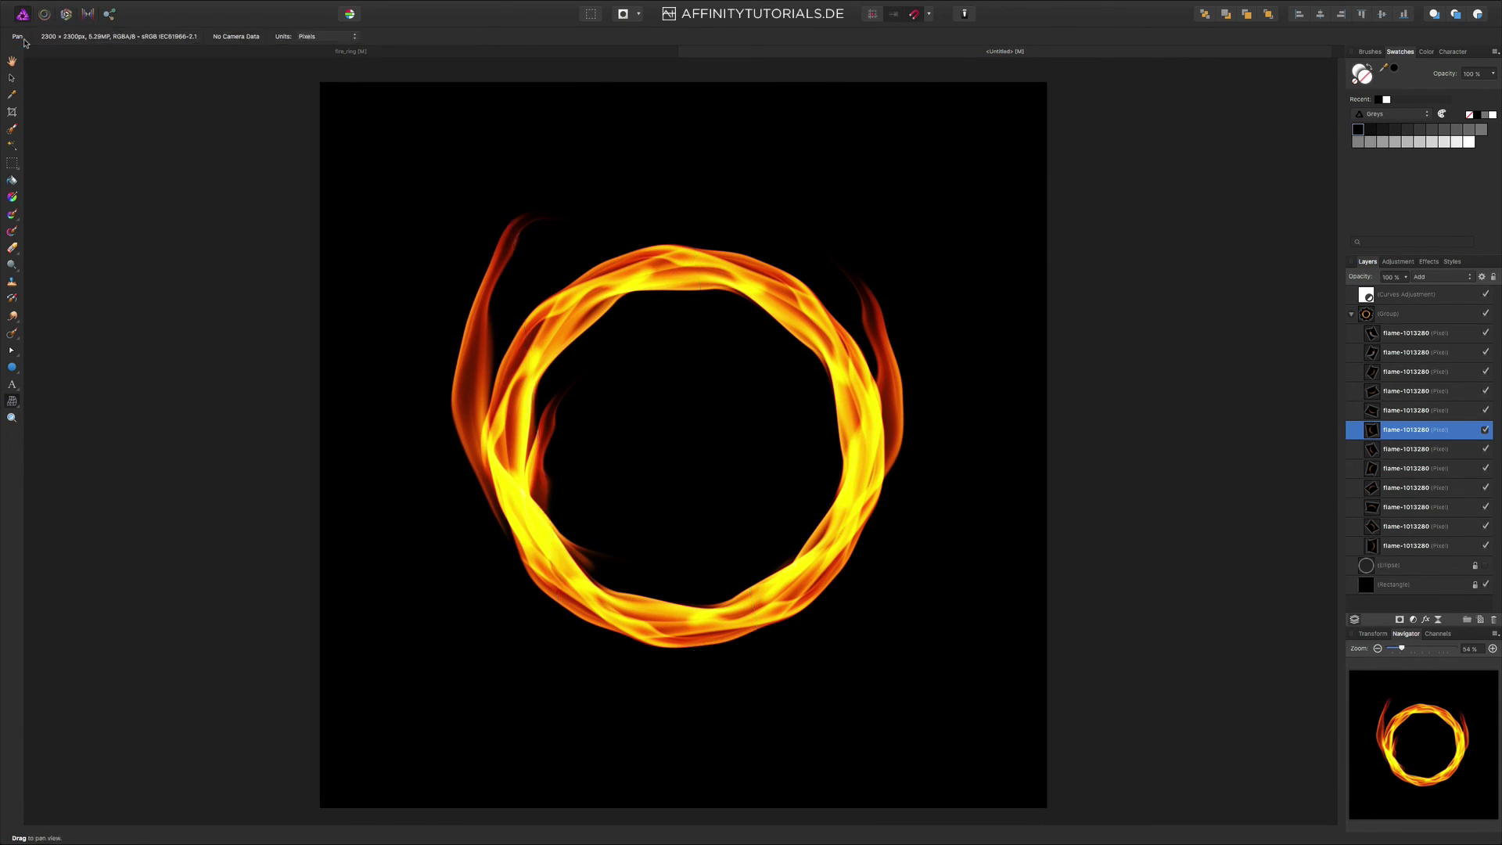
left_click(471, 385)
left_click_drag(471, 384, 503, 426)
left_click_drag(542, 171, 463, 179)
left_click_drag(512, 439, 500, 477)
- Erase the wisp's excess flame on the lower left and deselect it
key("e")
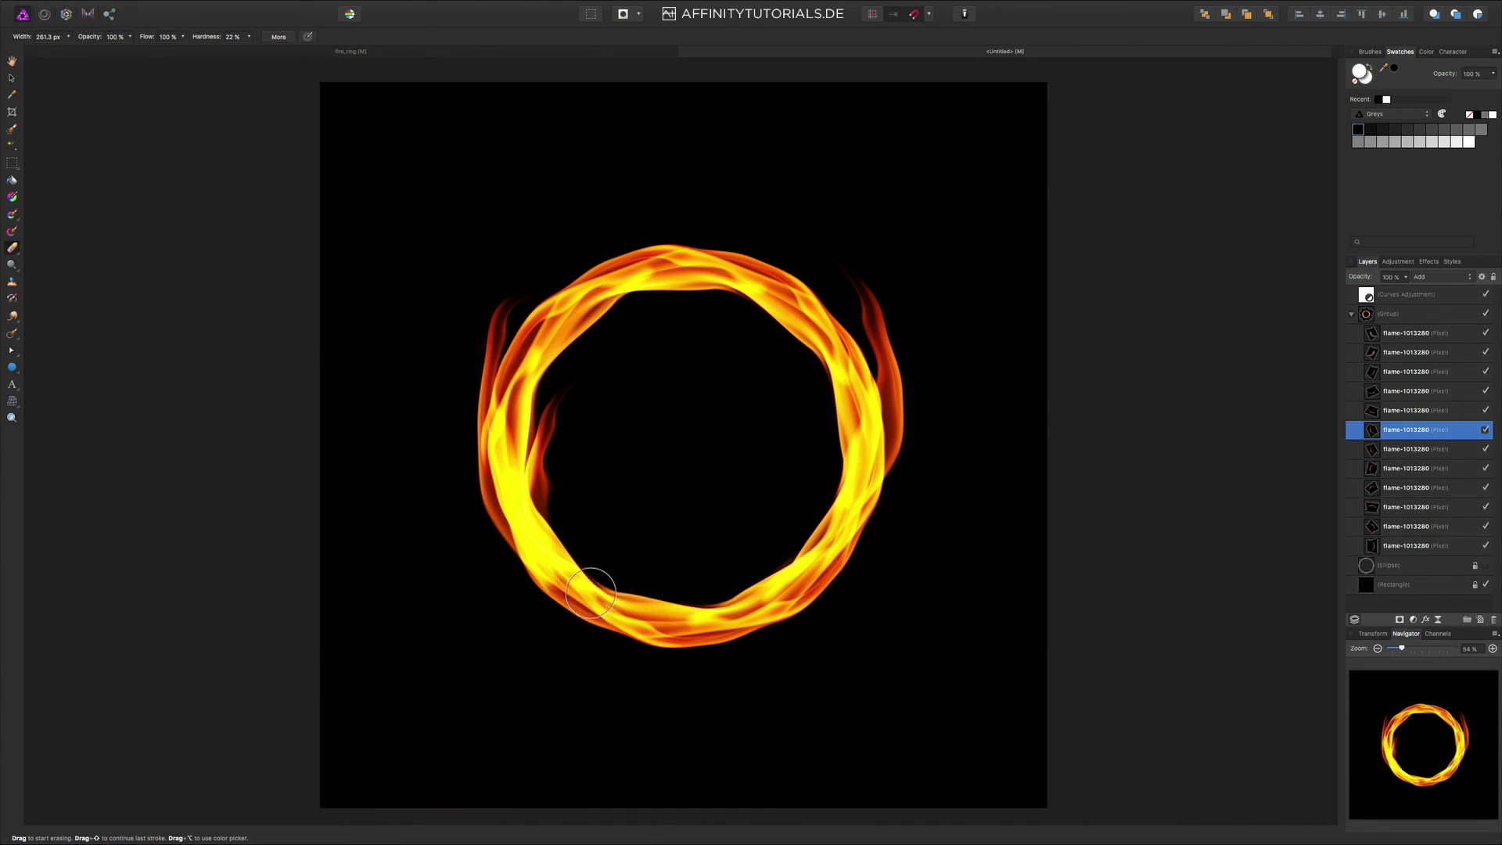
mouse_move(519, 444)
left_mouse_down()
mouse_move(524, 406)
mouse_move(543, 509)
mouse_move(581, 592)
left_mouse_up()
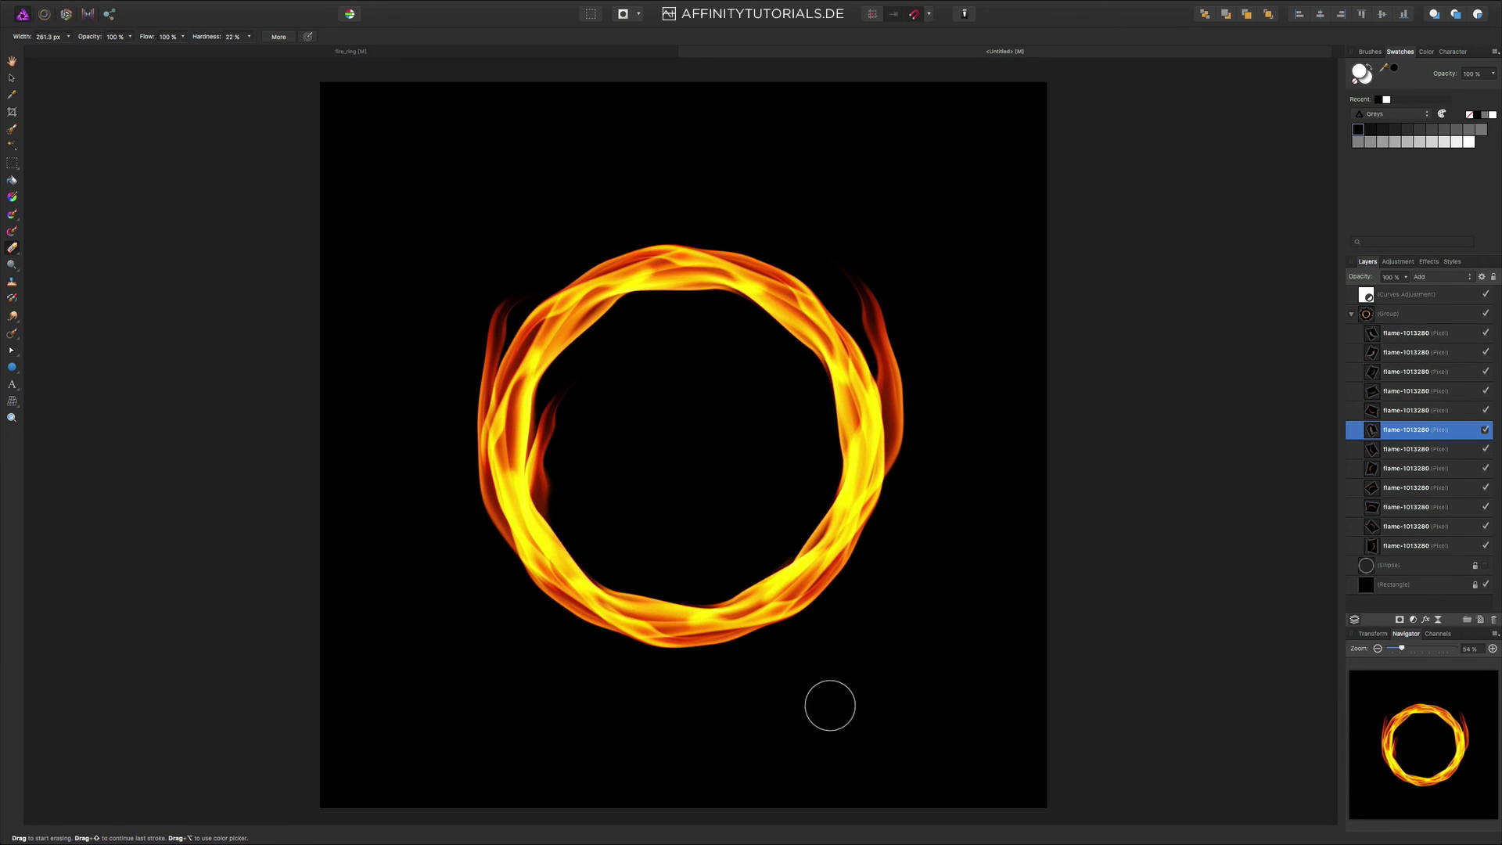
left_click(13, 77)
left_click(251, 422)
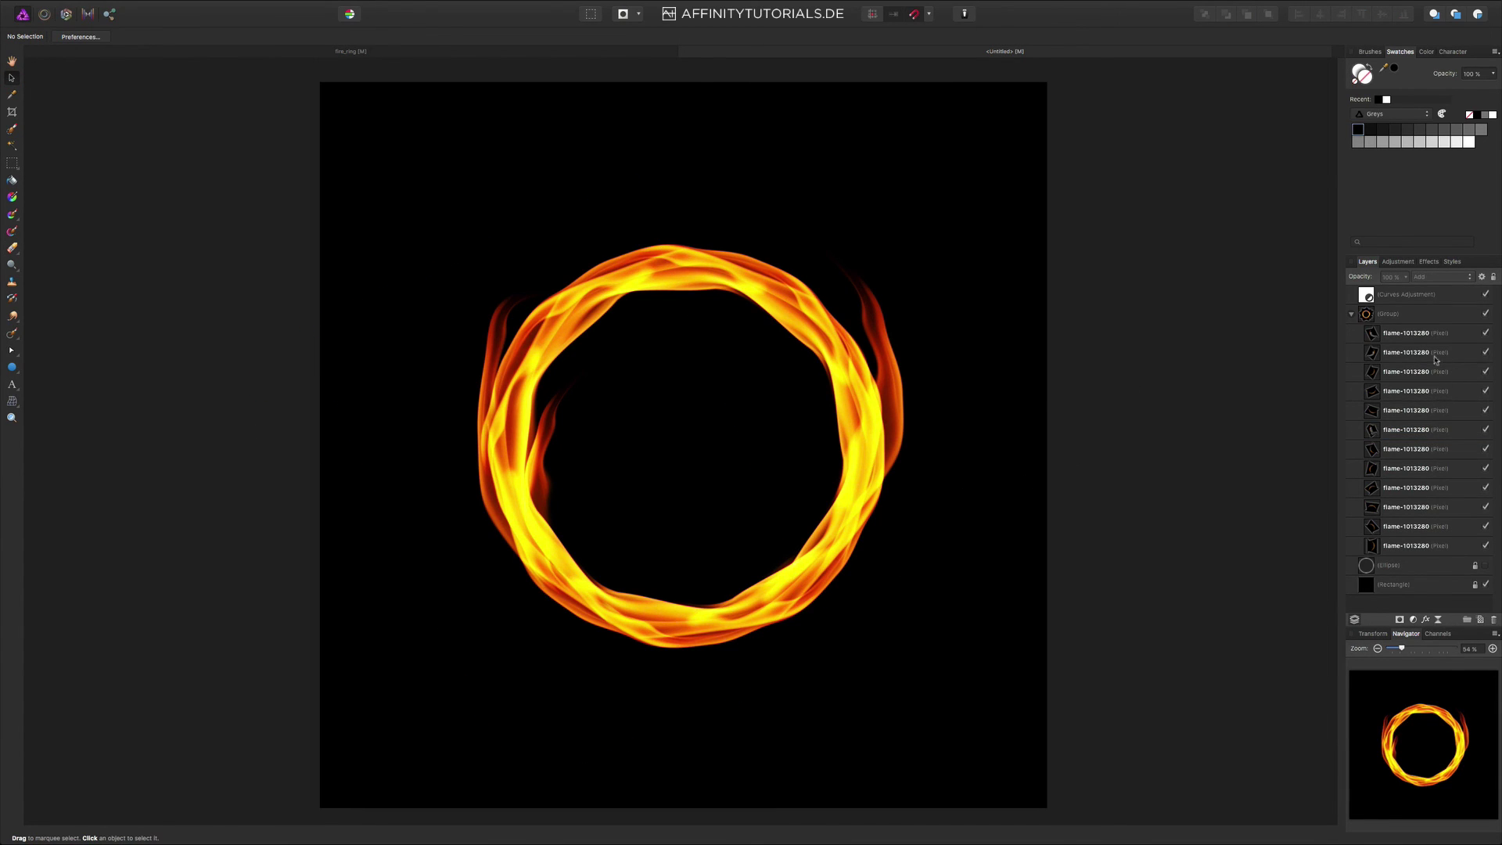
- Select the fire group, collapse it in the Layers panel and deselect it
left_click(1422, 314)
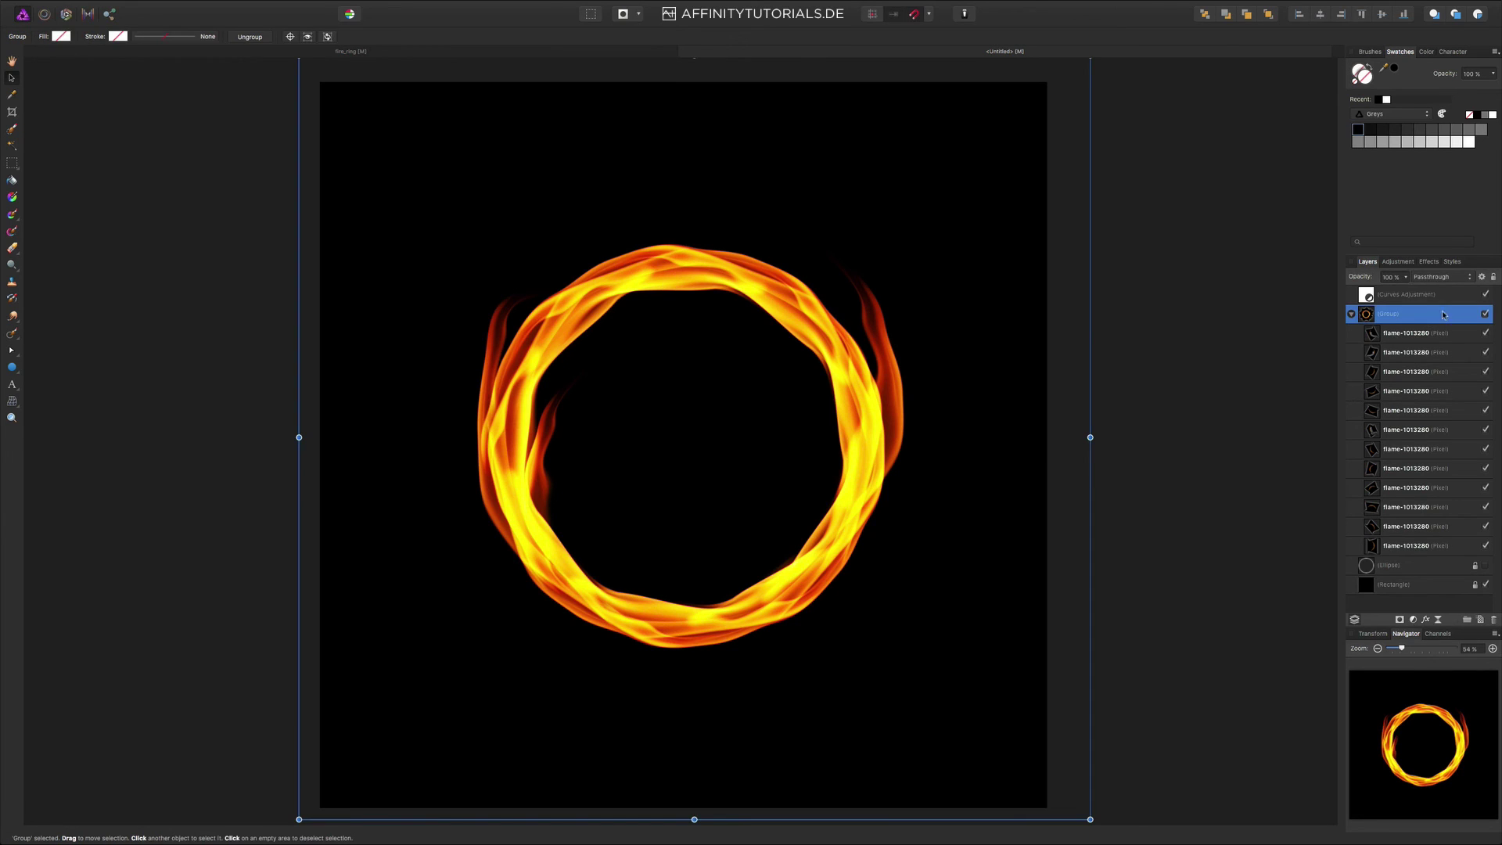
left_click(1351, 314)
left_click(1270, 397)
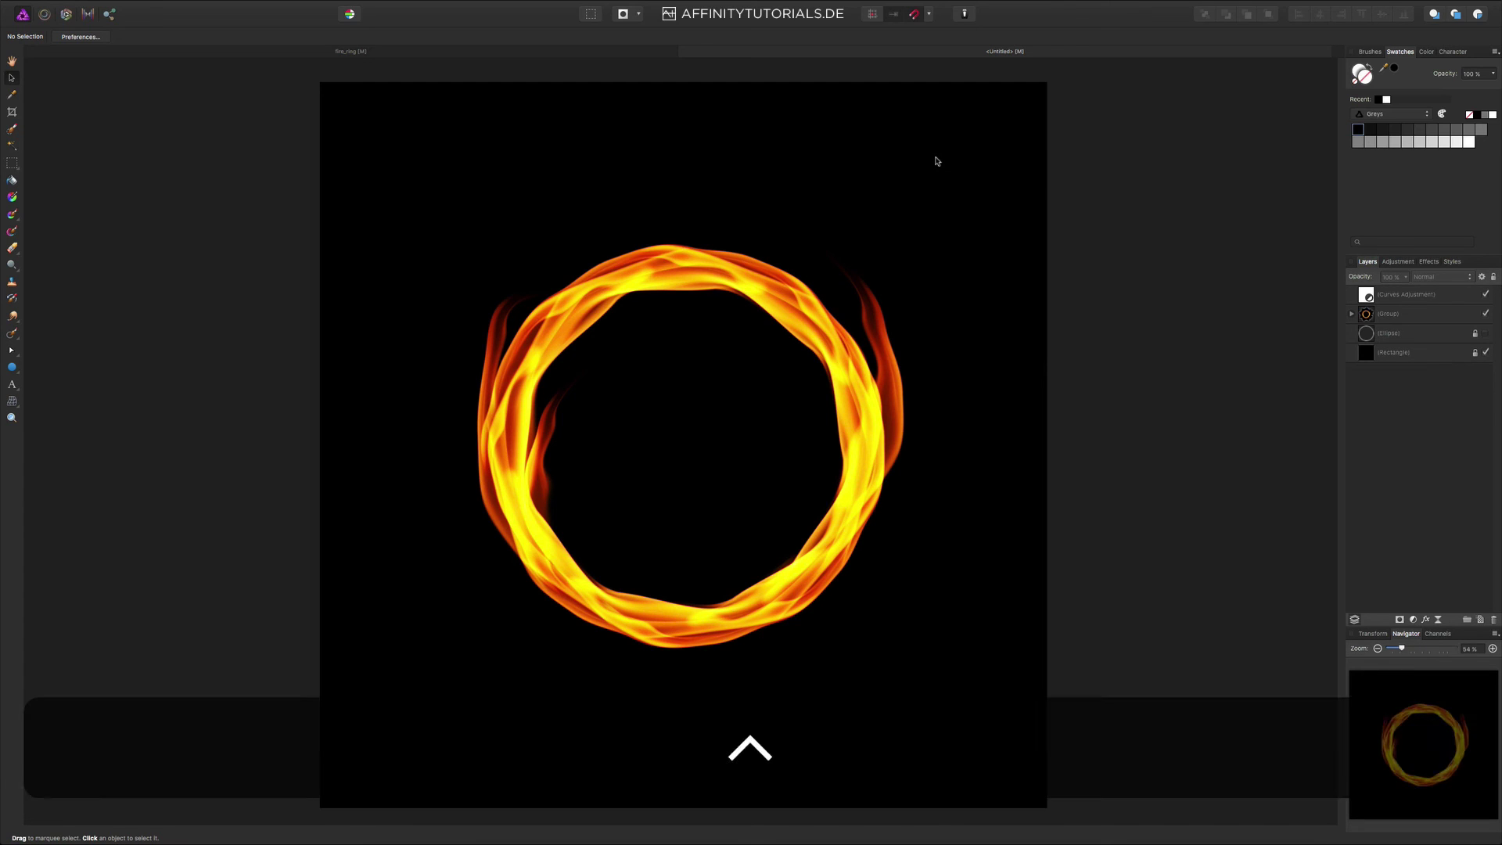
- Switch to the finished fire_ring document tab with Ctrl+Tab
key("ctrl+Tab")
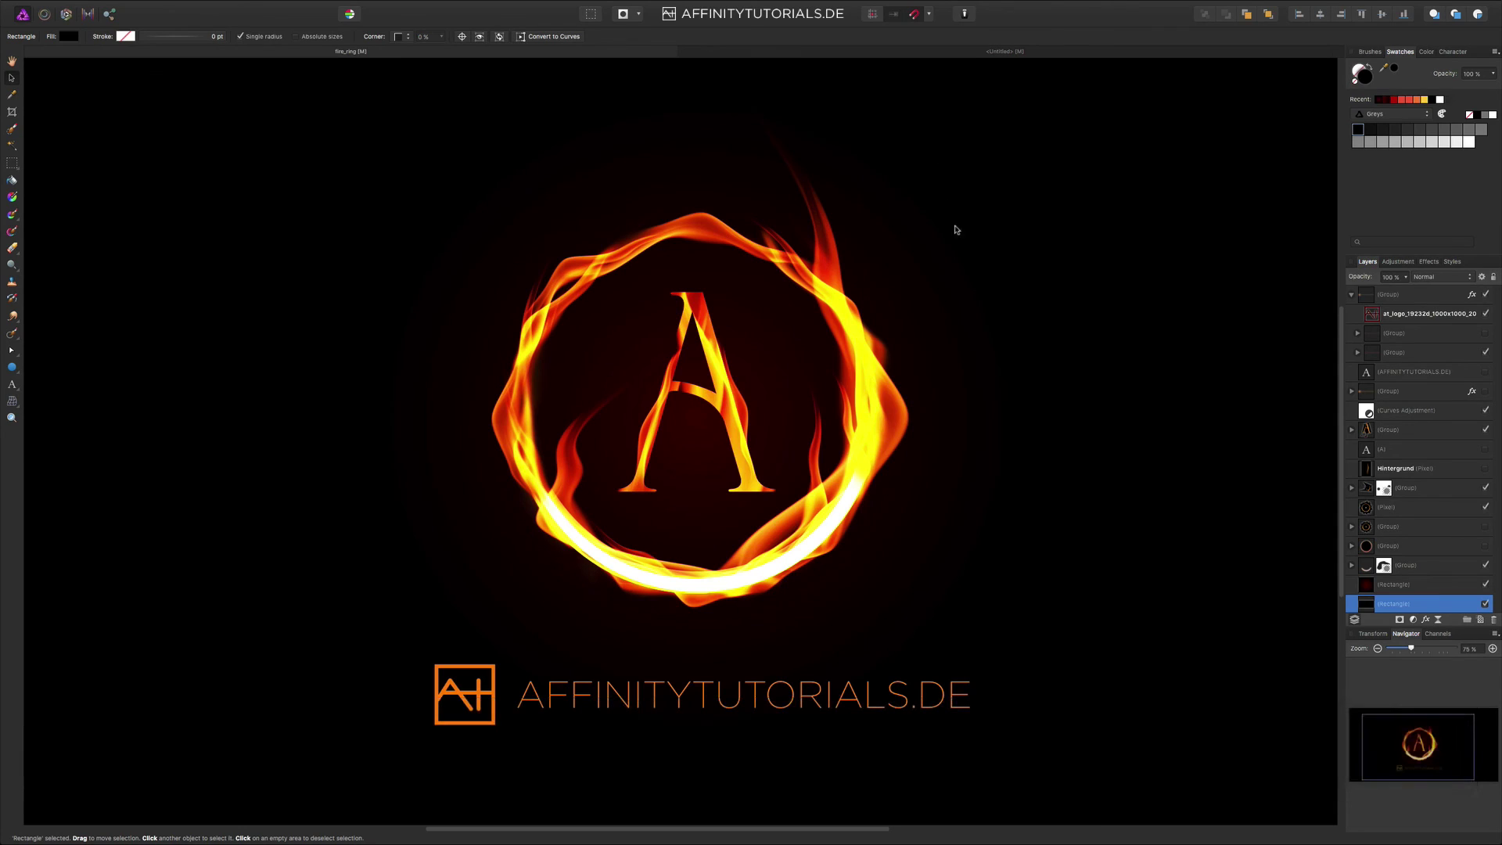